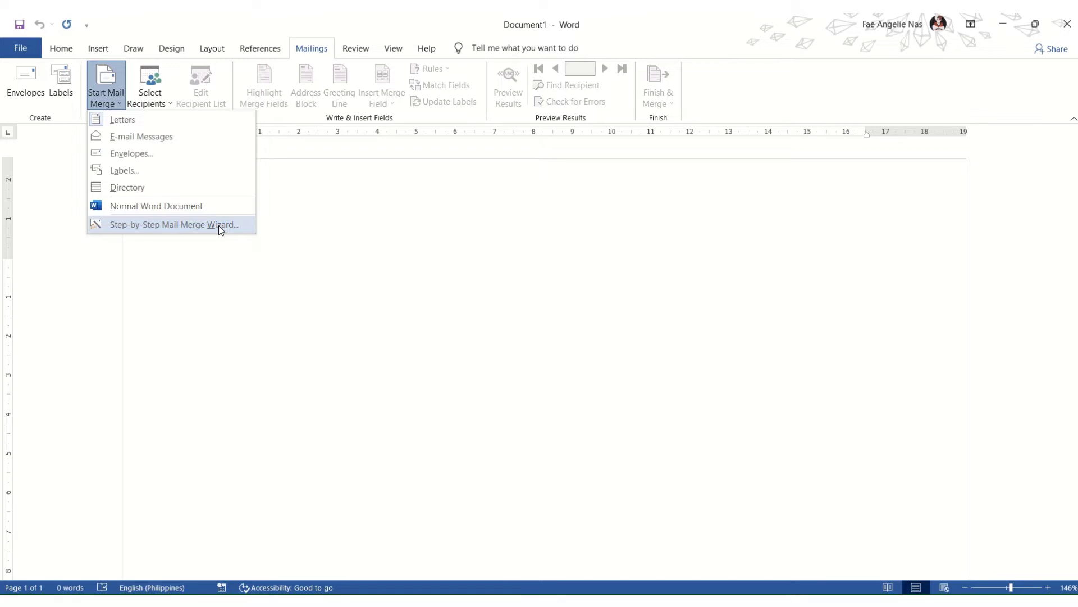
Step: Launch the mail merge wizard, advance to step 2, and select Start from existing document
left_click(218, 224)
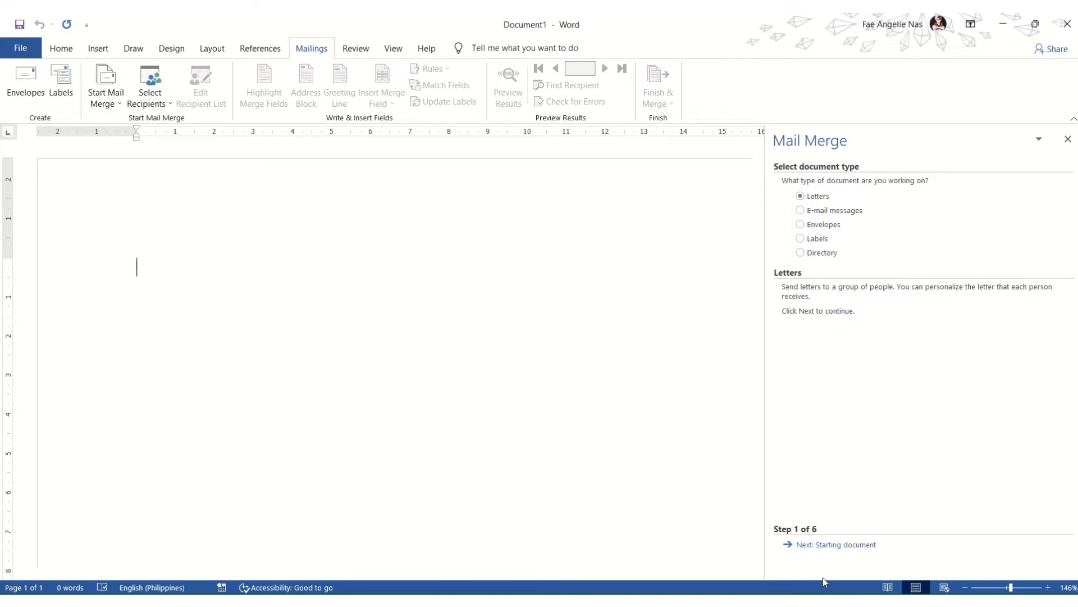
left_click(830, 546)
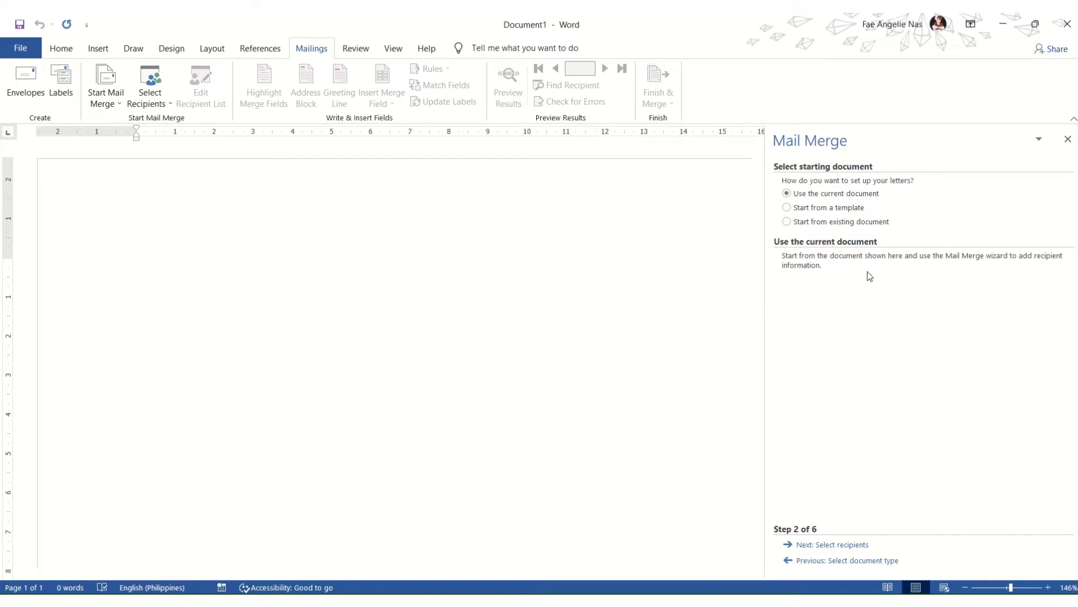
left_click(790, 224)
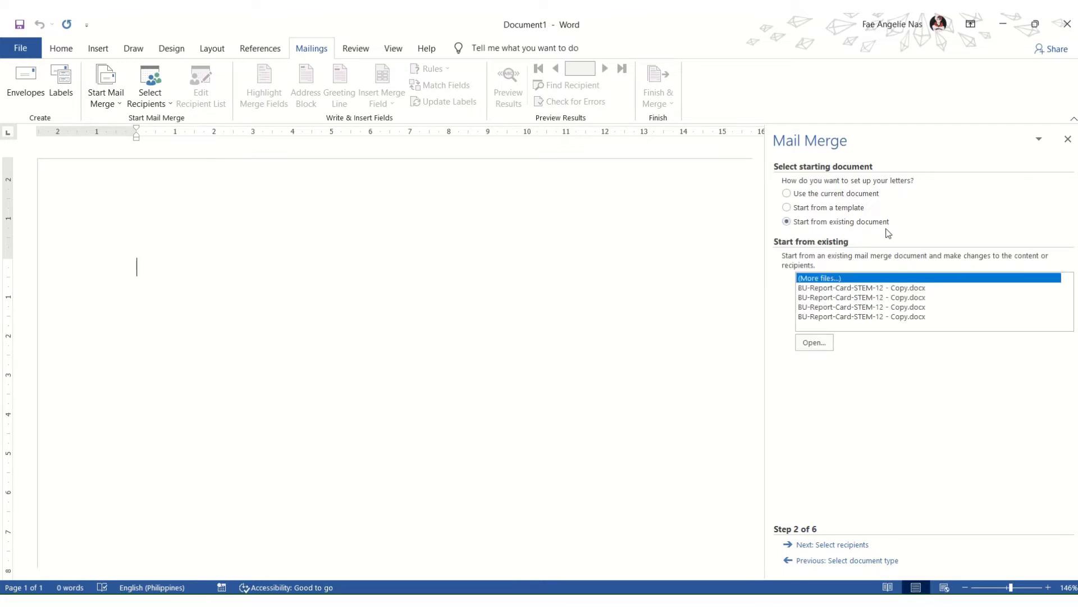
left_click(787, 193)
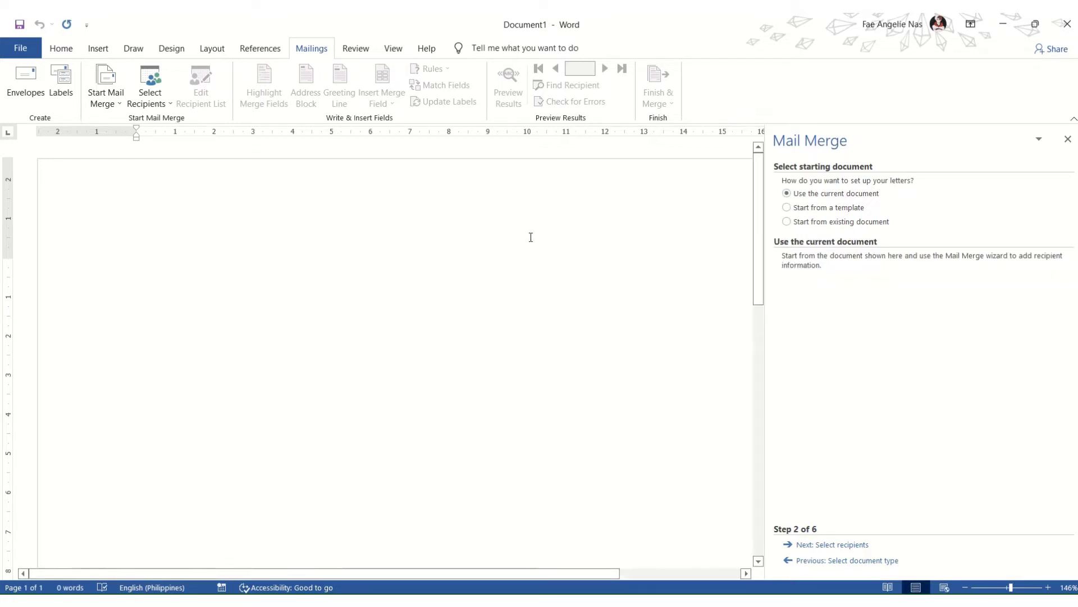
type("Shsvdjhsvbk gv,js")
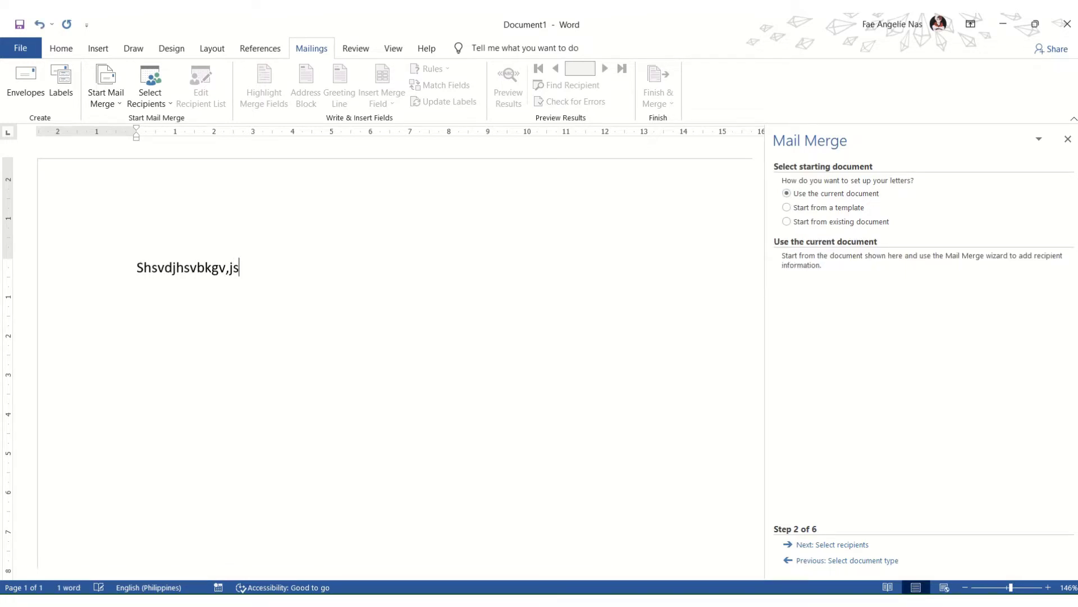
key("BackSpace")
key("BackSpace")
key("BackSpace")
key("BackSpace")
key("BackSpace")
key("BackSpace")
key("BackSpace")
key("BackSpace")
key("BackSpace")
key("BackSpace")
key("BackSpace")
key("BackSpace")
key("BackSpace")
key("BackSpace")
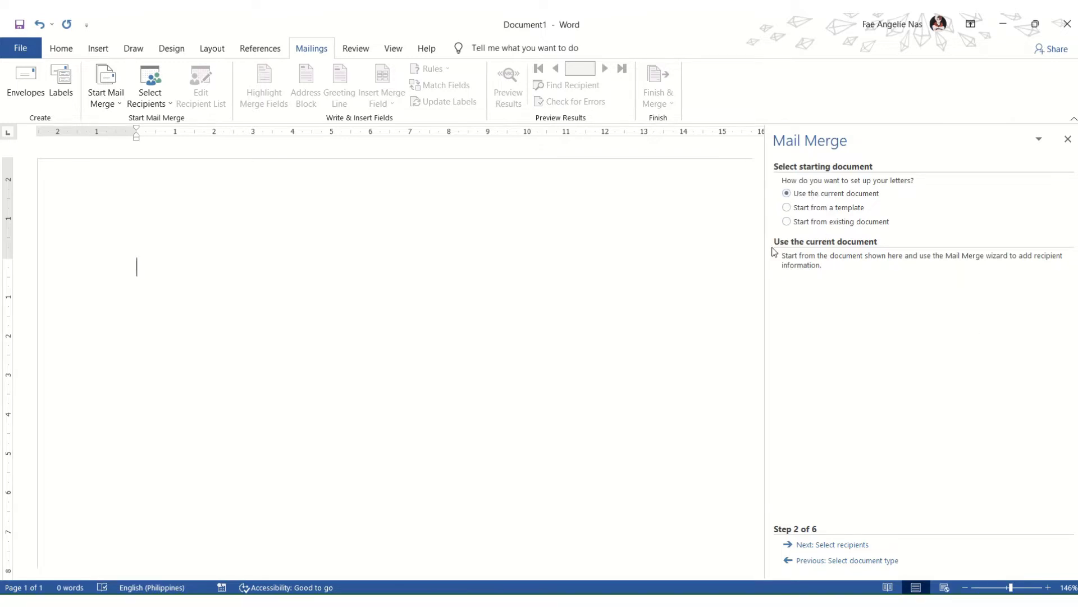
left_click(787, 222)
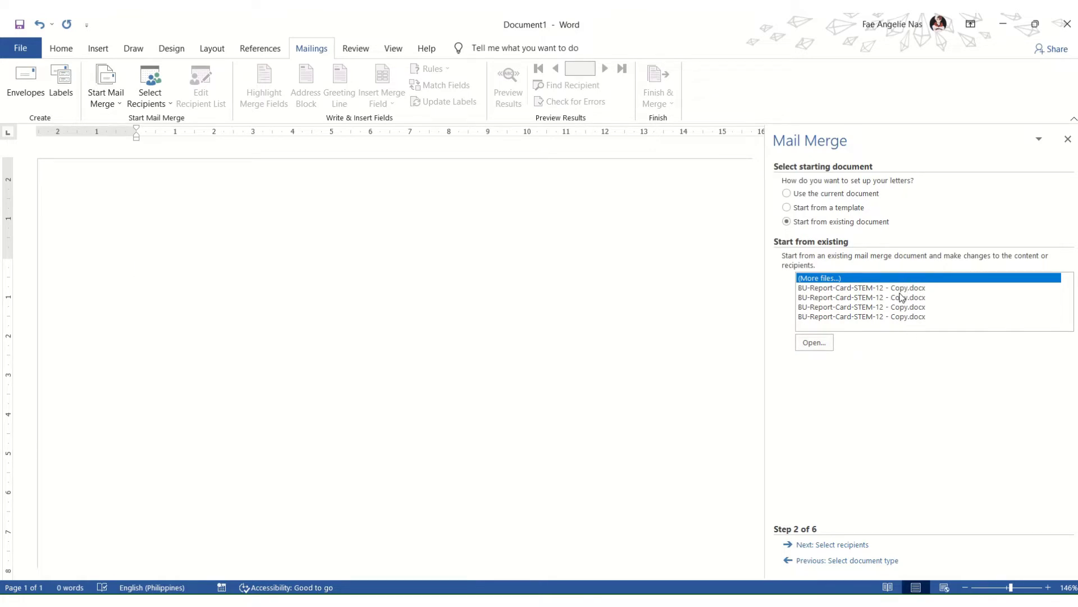
Step: Open Mail Merge Sample Main Document.docx from Documents and zoom into the certification letter
left_click(817, 345)
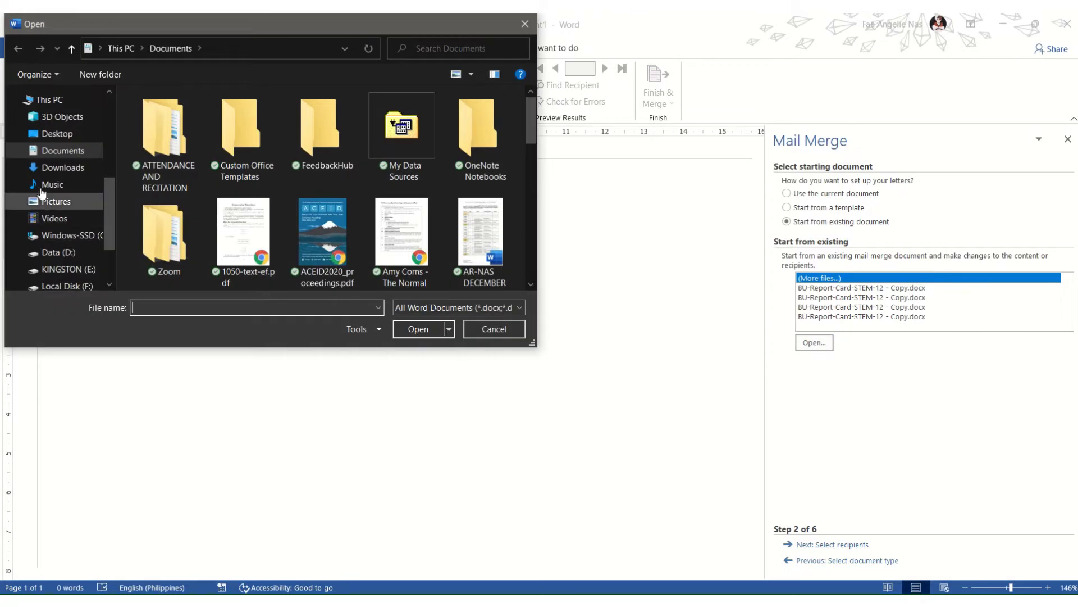
mouse_move(516, 19)
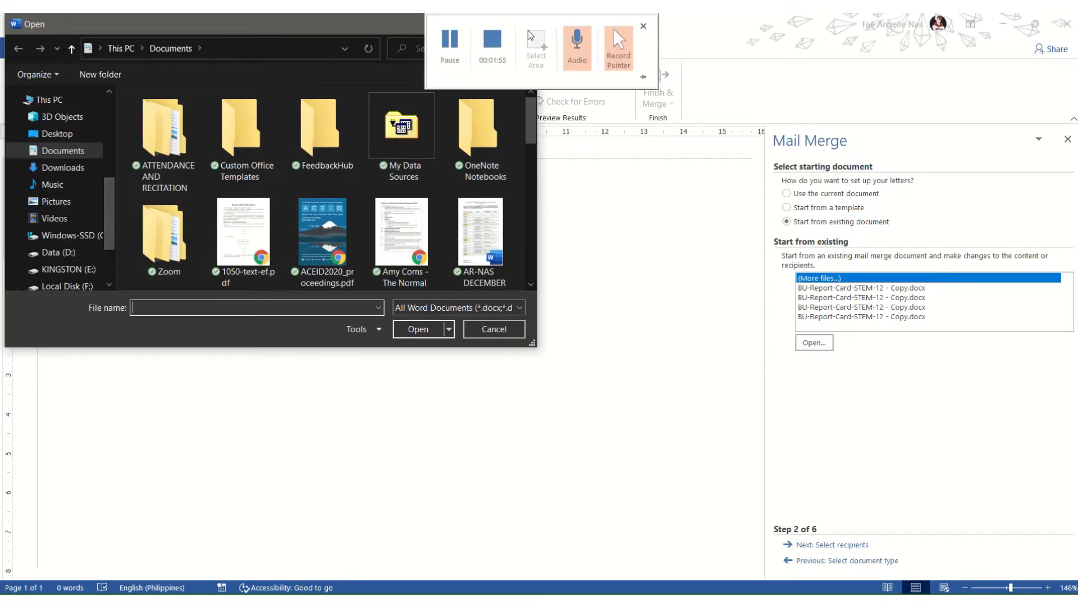
left_click(463, 52)
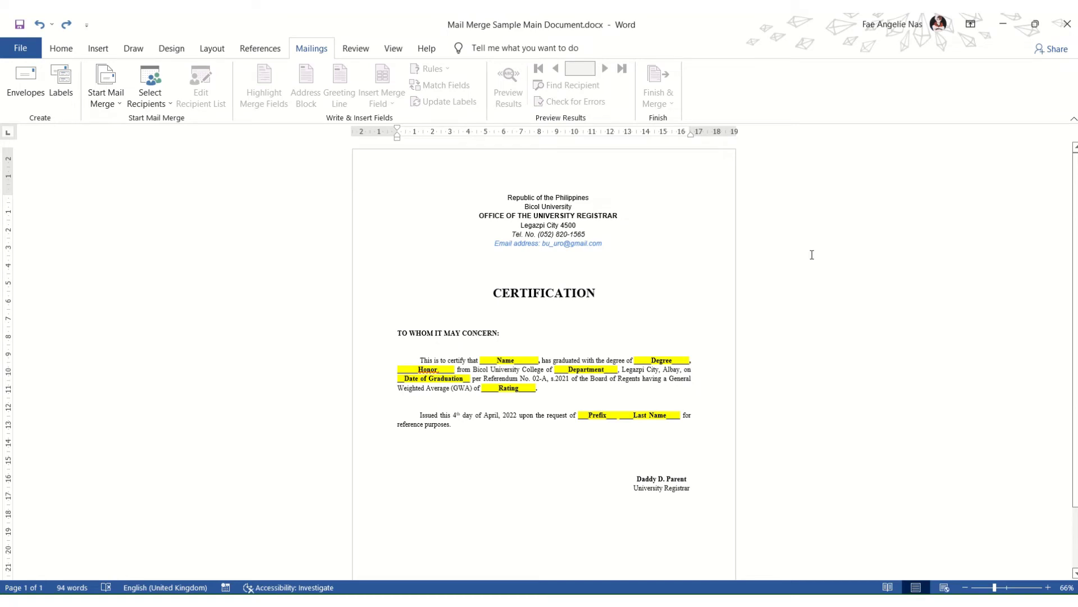
scroll(551, 385, "up", 9)
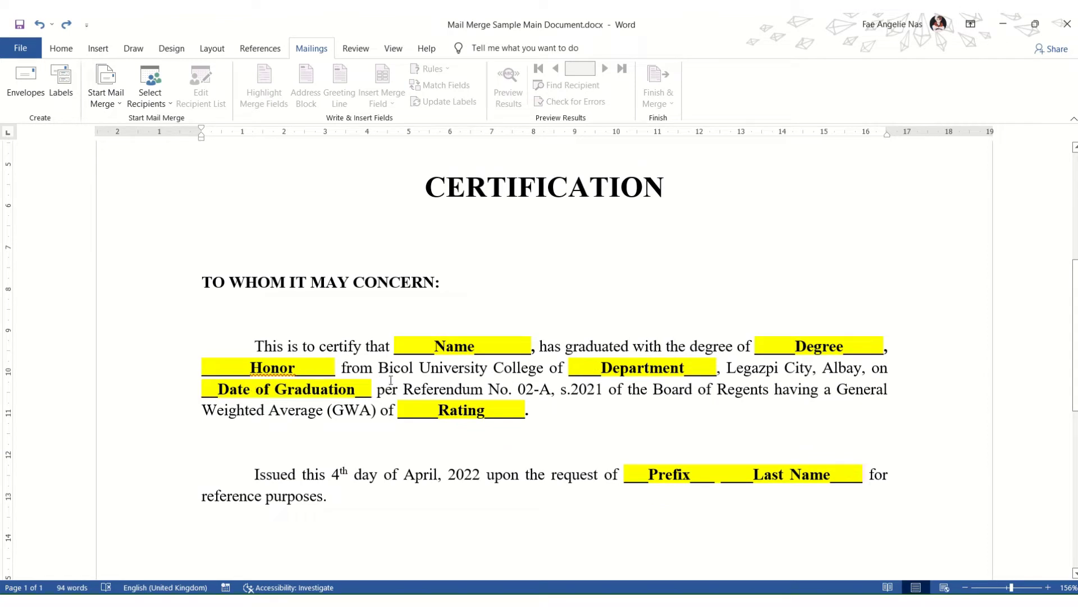
scroll(544, 376, "down", 2)
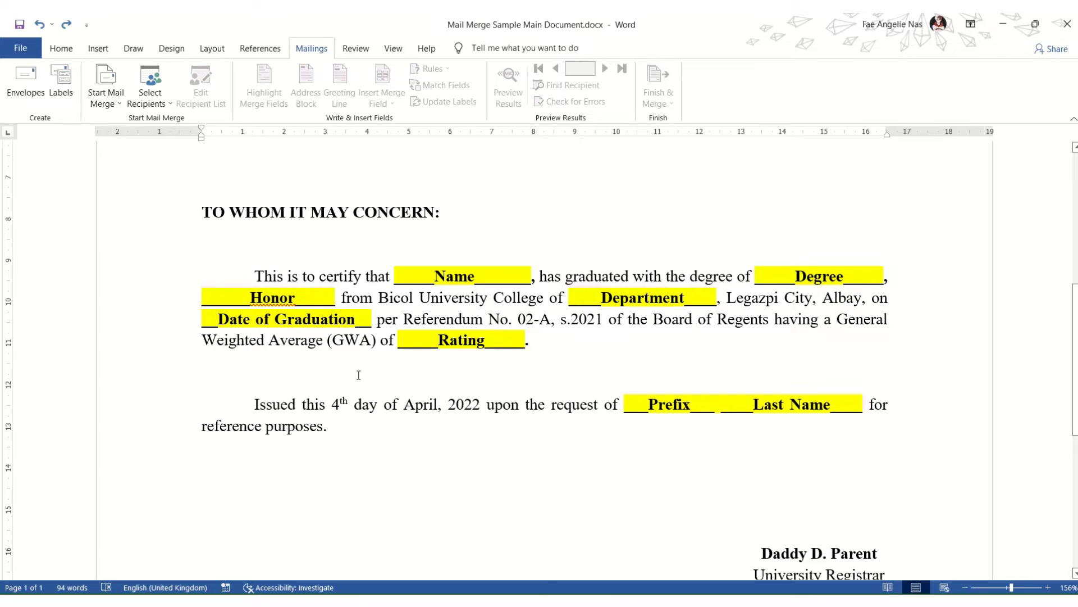
scroll(354, 376, "up", 8)
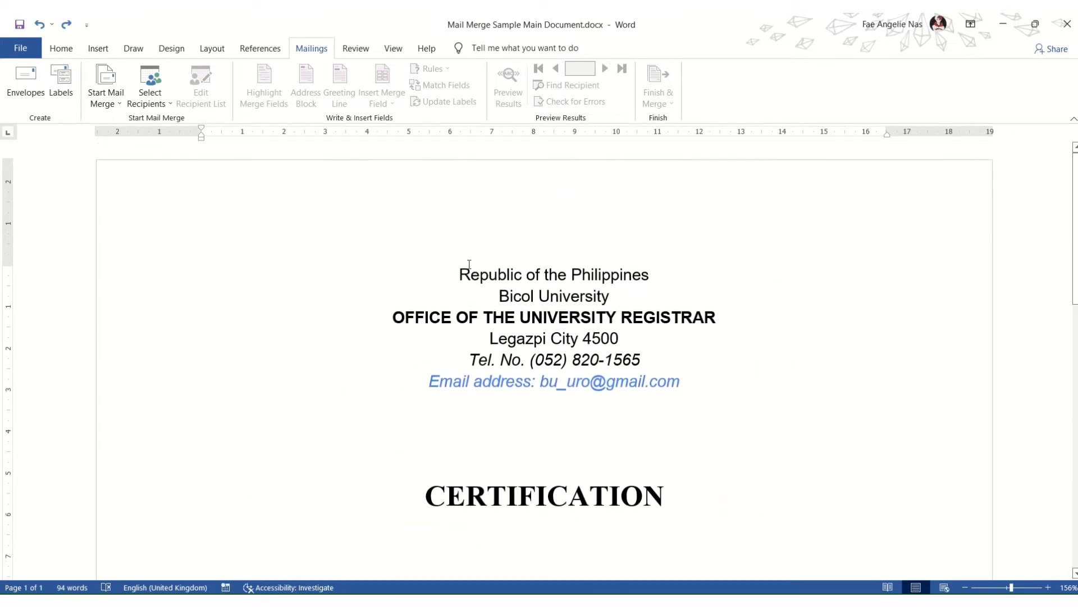
left_click(464, 266)
left_click_drag(462, 267, 736, 374)
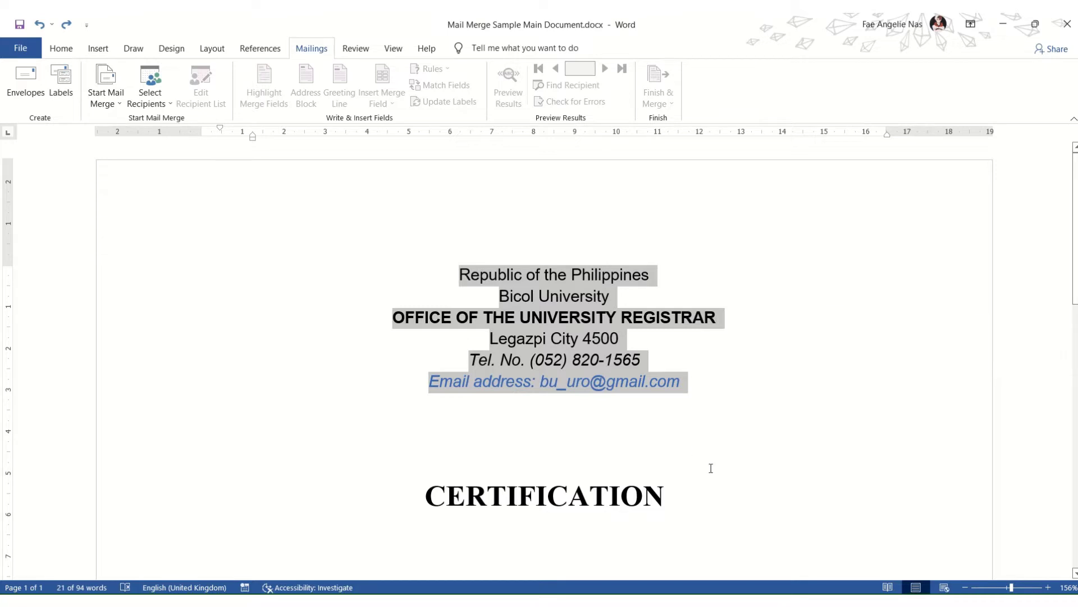
scroll(650, 413, "down", 10)
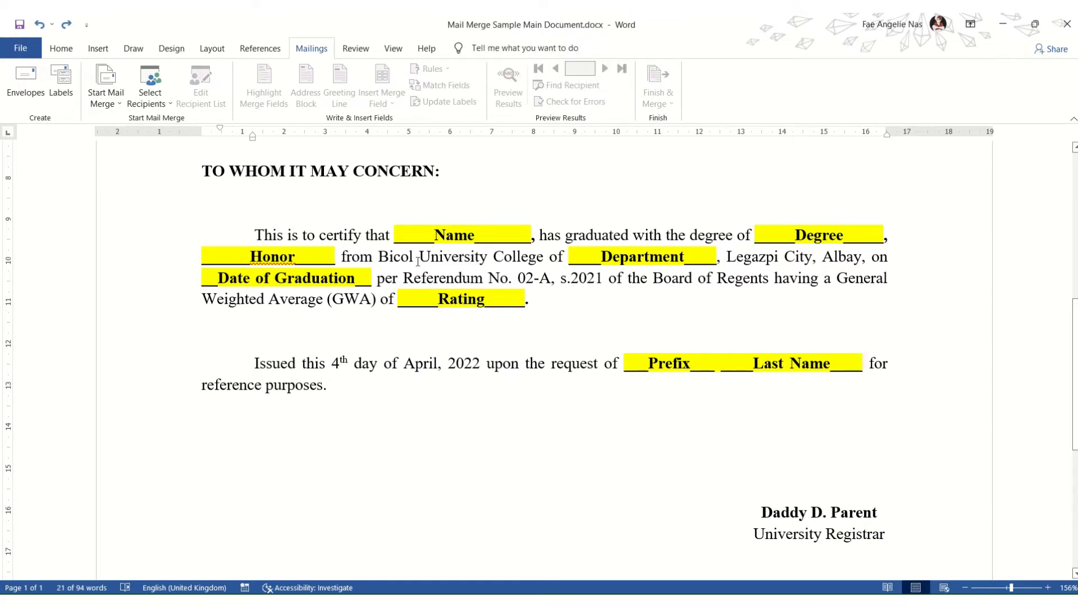
mouse_move(471, 17)
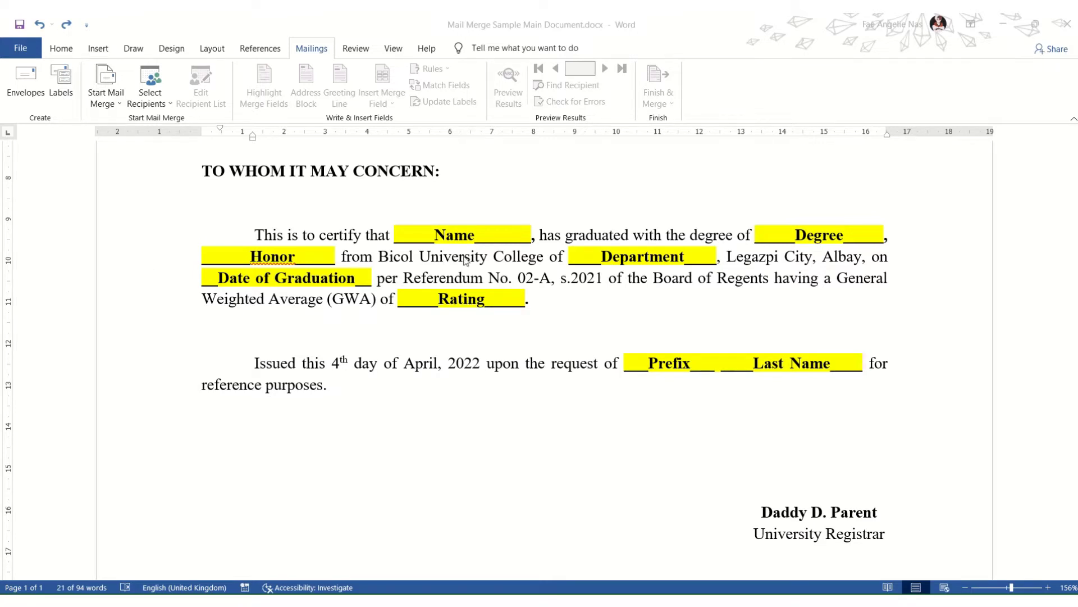
left_click(400, 236)
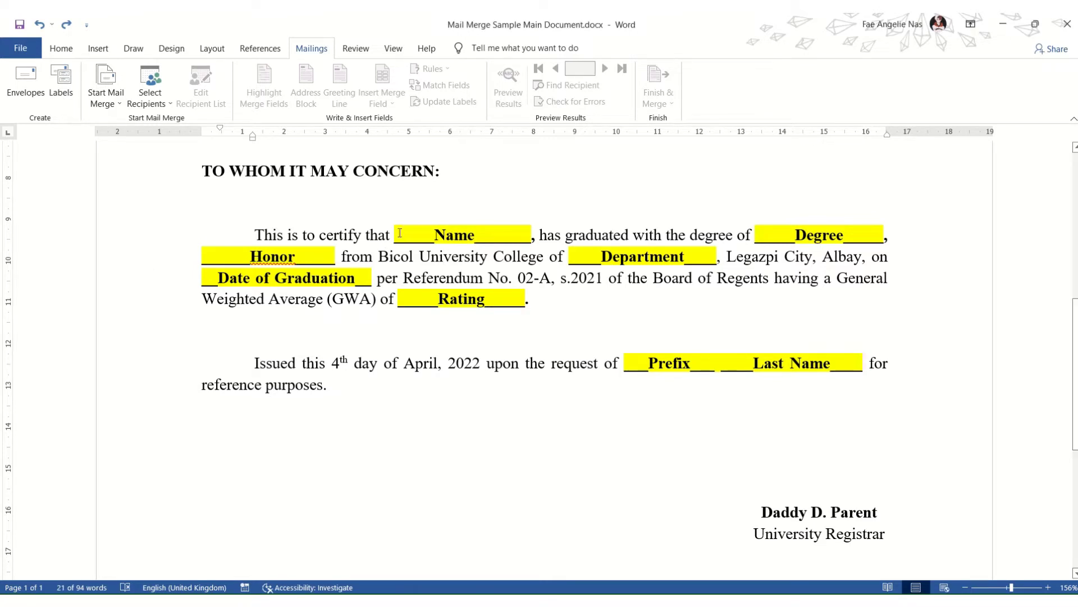
left_click(396, 232)
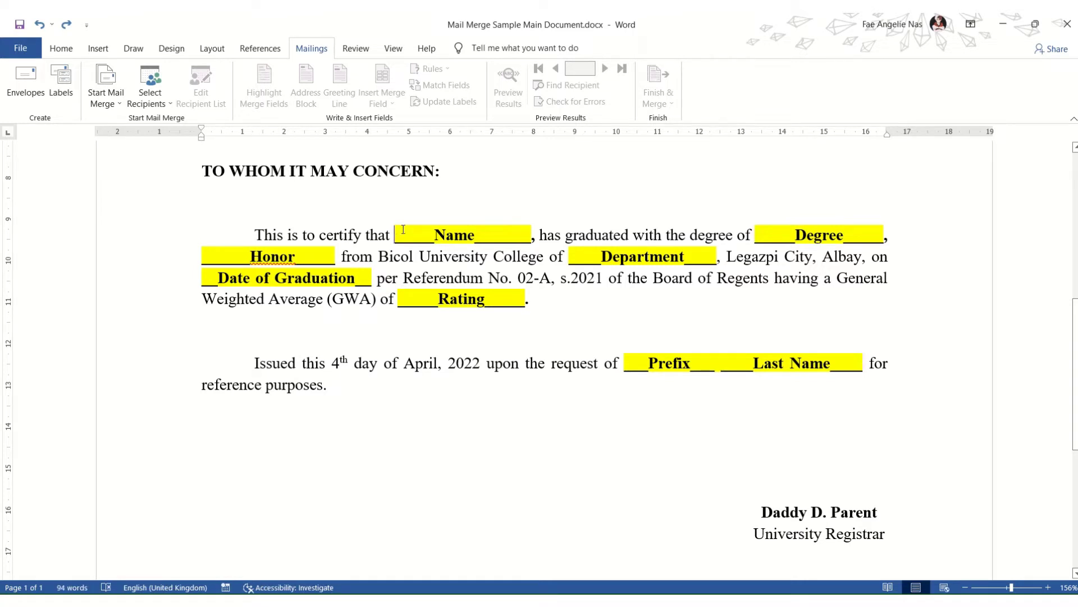
left_click_drag(396, 232, 494, 229)
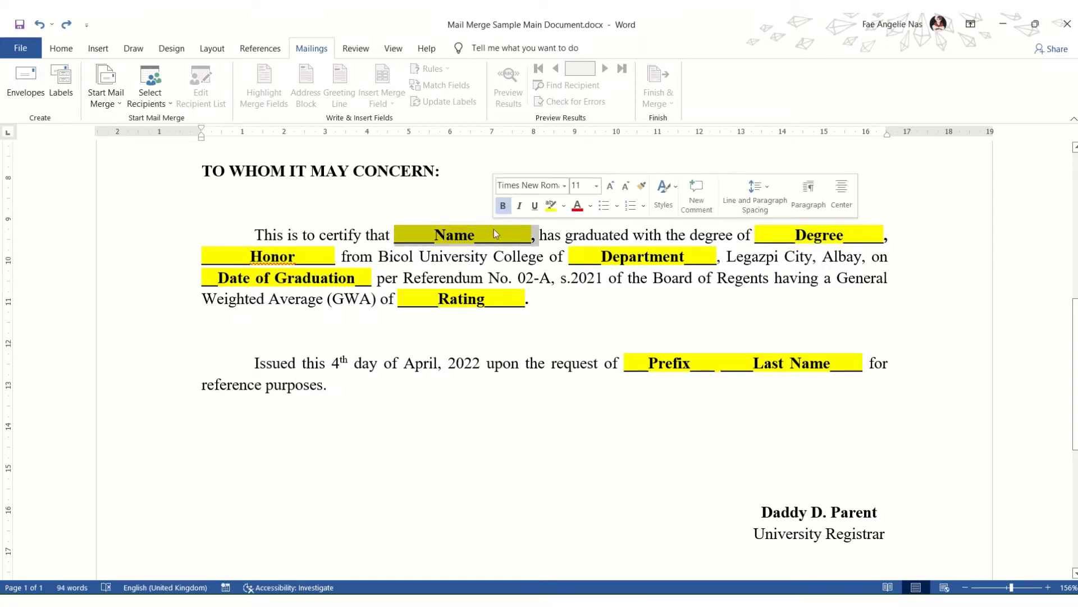
left_click(527, 236)
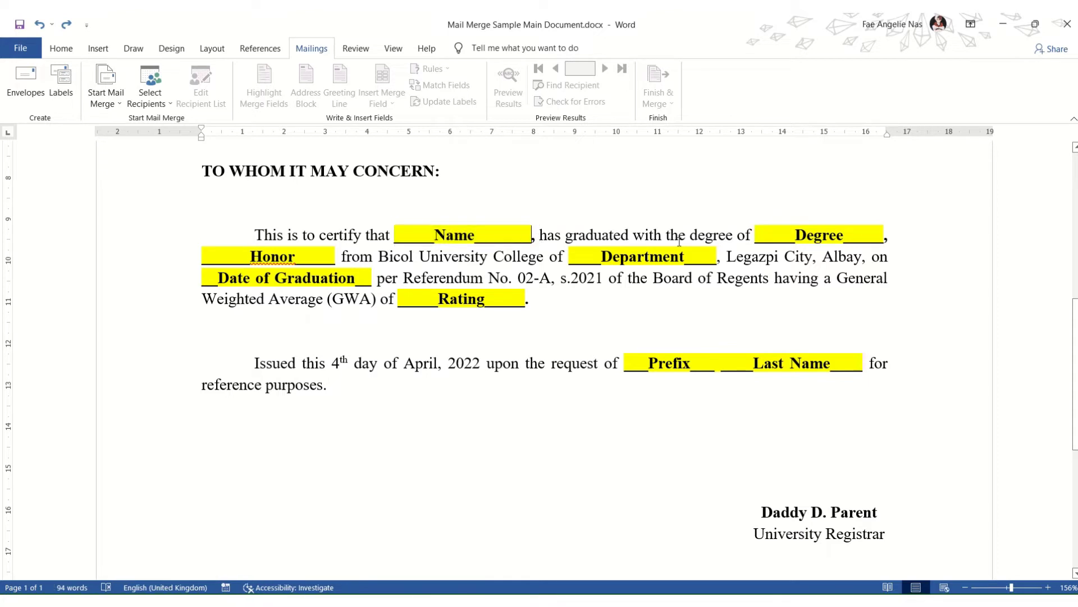
left_click(770, 236)
left_click(396, 231)
double_click(396, 232)
key("ctrl+shift+Right")
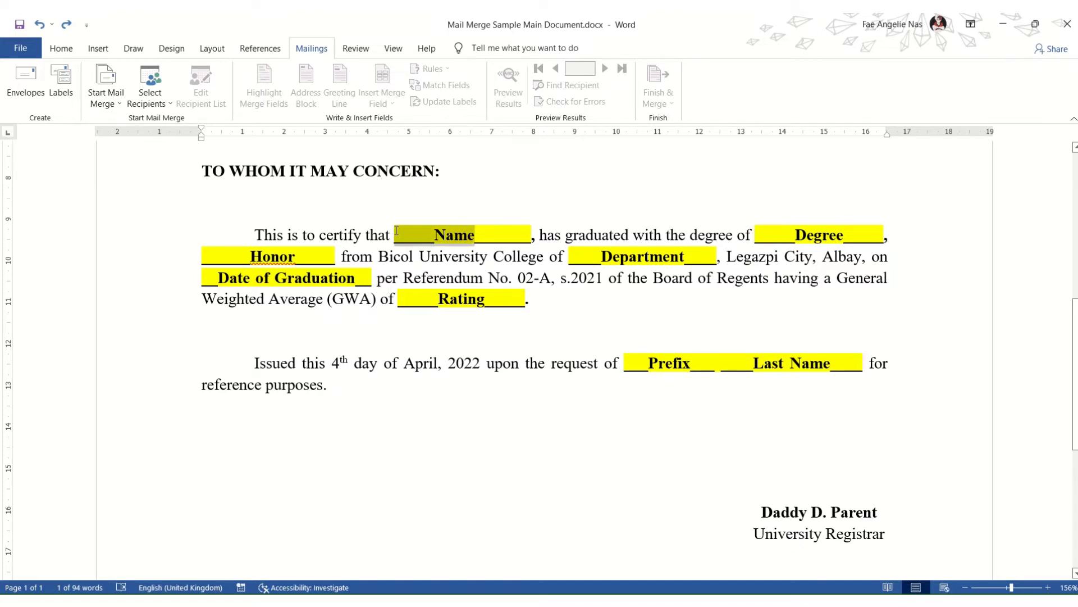
key("ctrl+shift+Right")
key("shift+Left")
key("shift+Left")
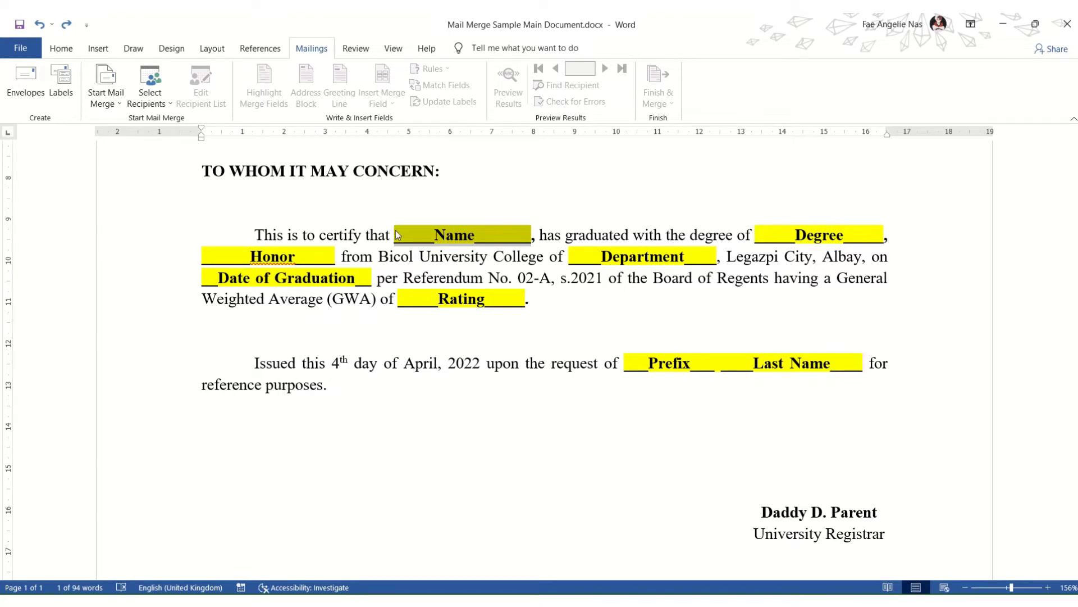
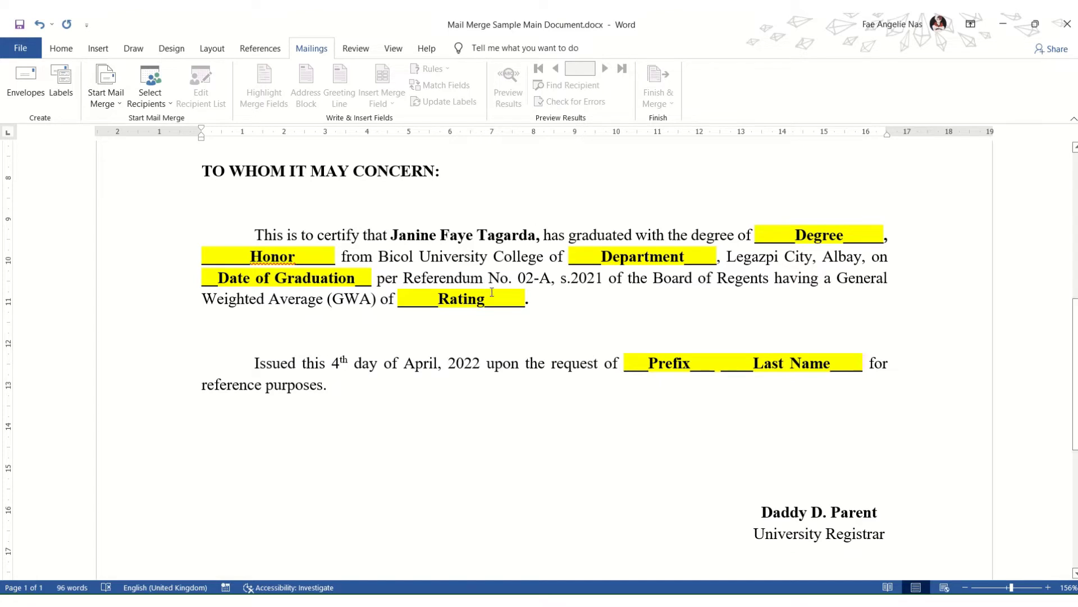
key("ctrl+shift+Left")
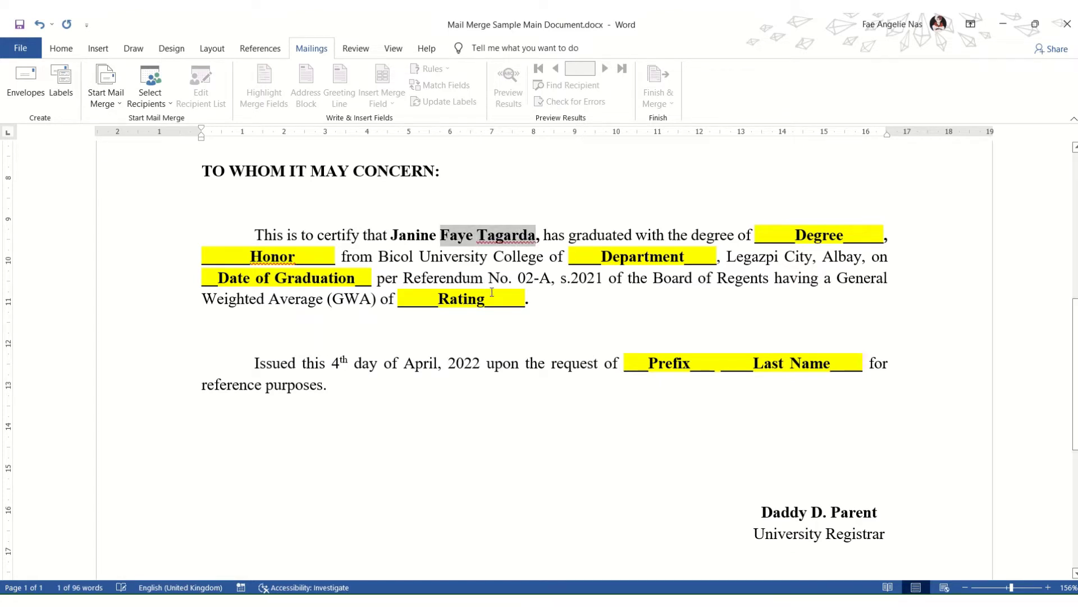
key("ctrl+shift+Left")
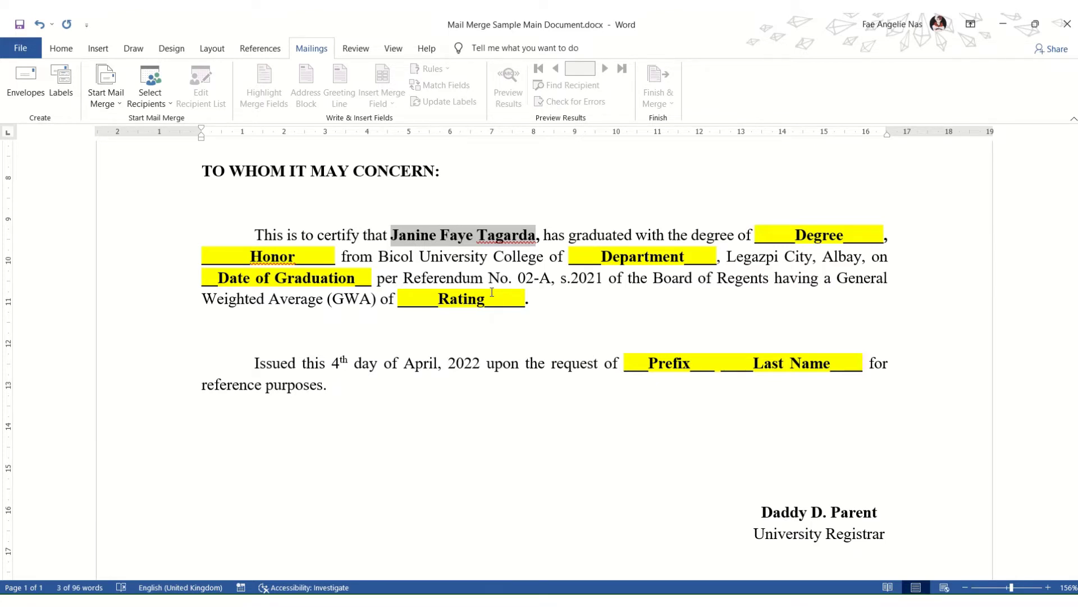
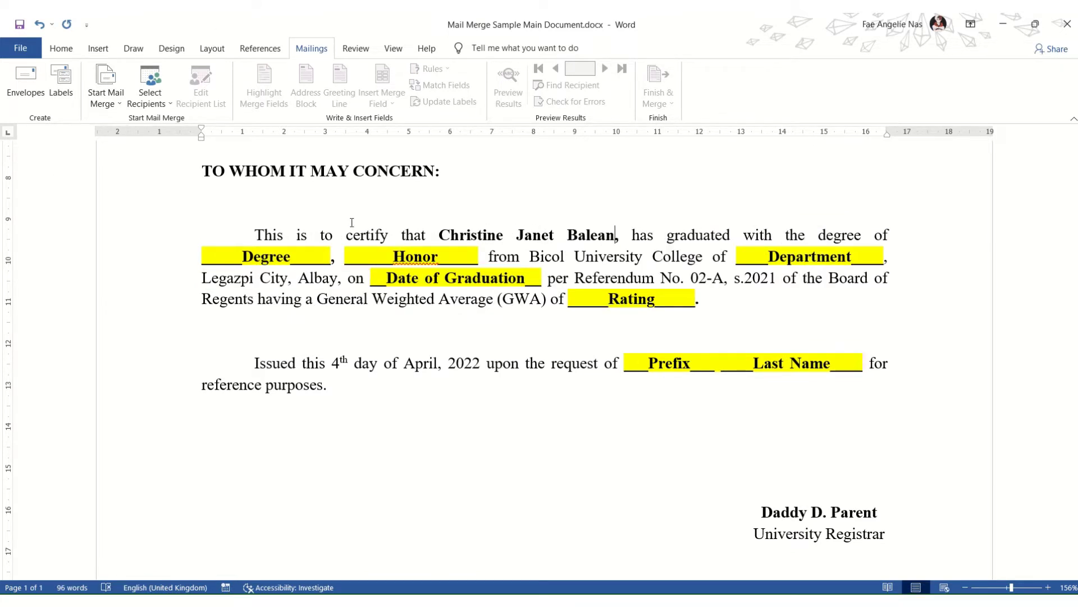
scroll(523, 388, "up", 3)
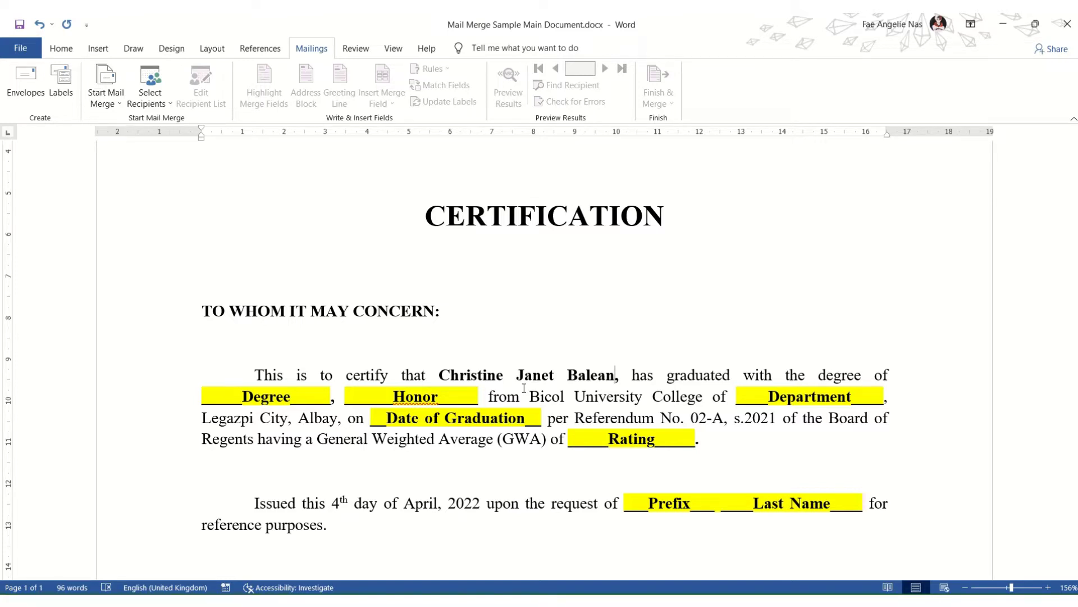
Step: Undo the typed student name to restore the Name placeholder, then bring up Select Recipients choices
key("ctrl+z")
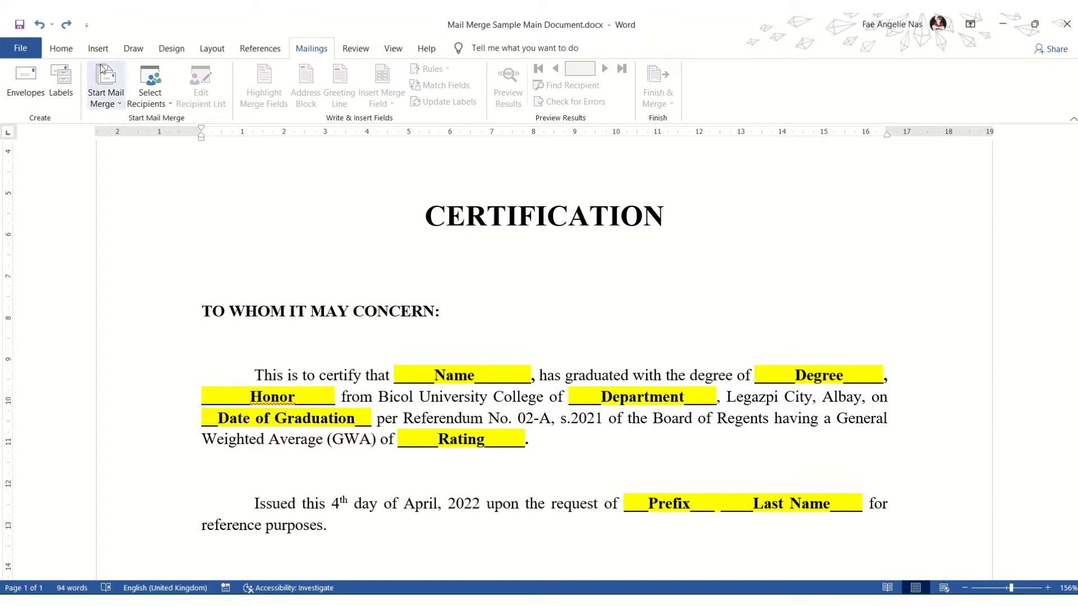
left_click(63, 48)
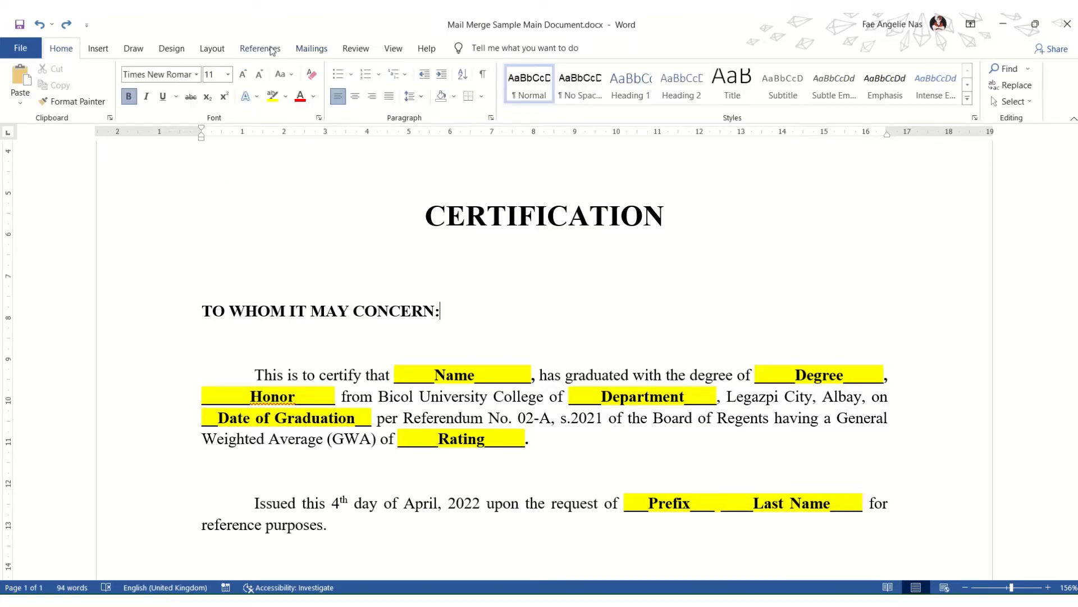
left_click(308, 49)
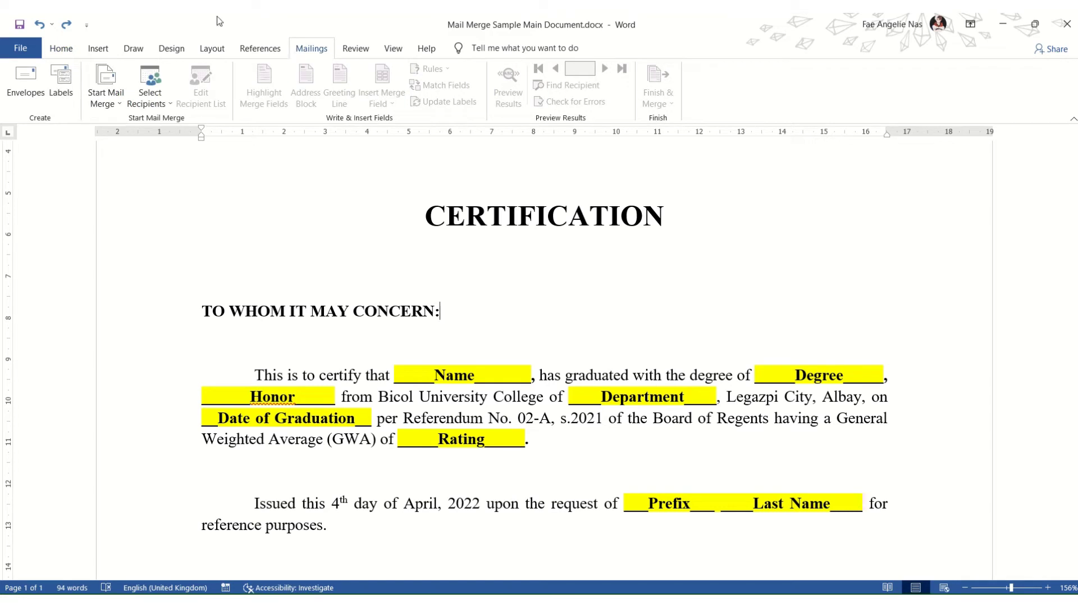
left_click(159, 106)
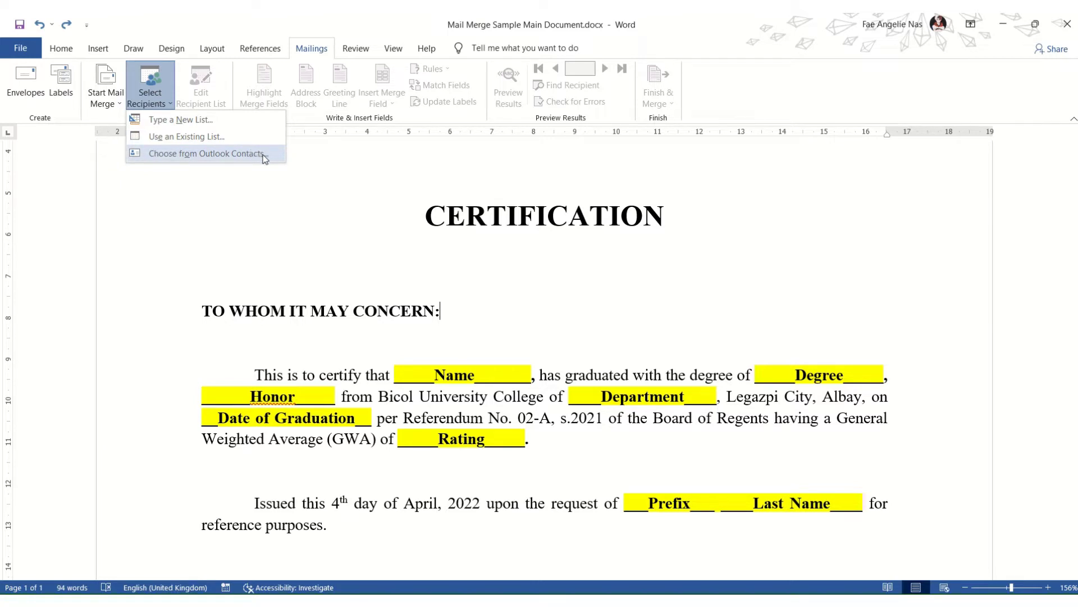
Step: Start a new recipient list with Type a New List and reposition its dialog
left_click(228, 120)
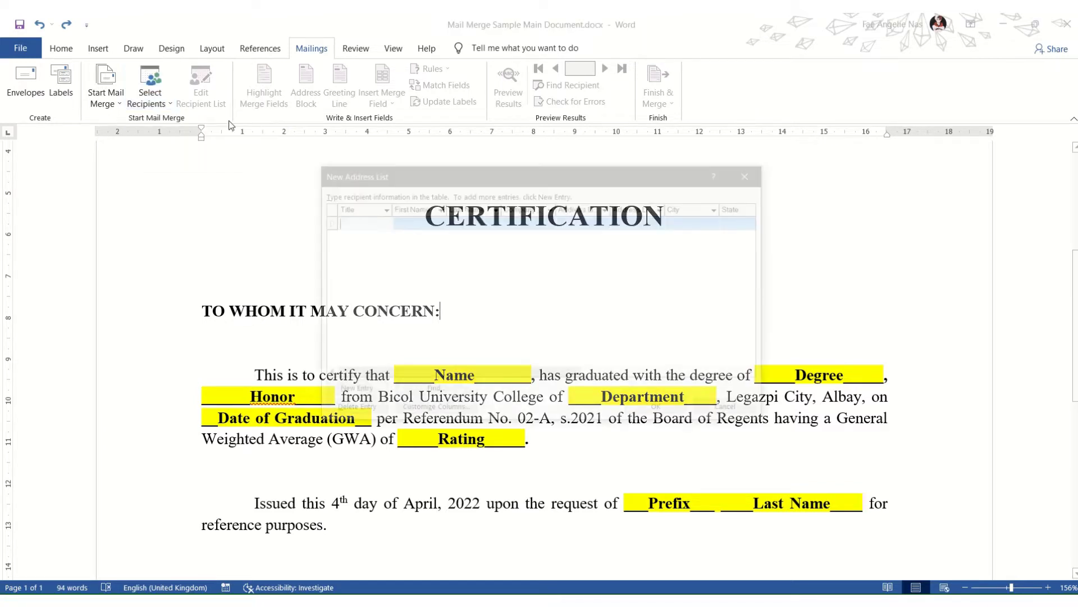
left_click_drag(447, 173, 446, 134)
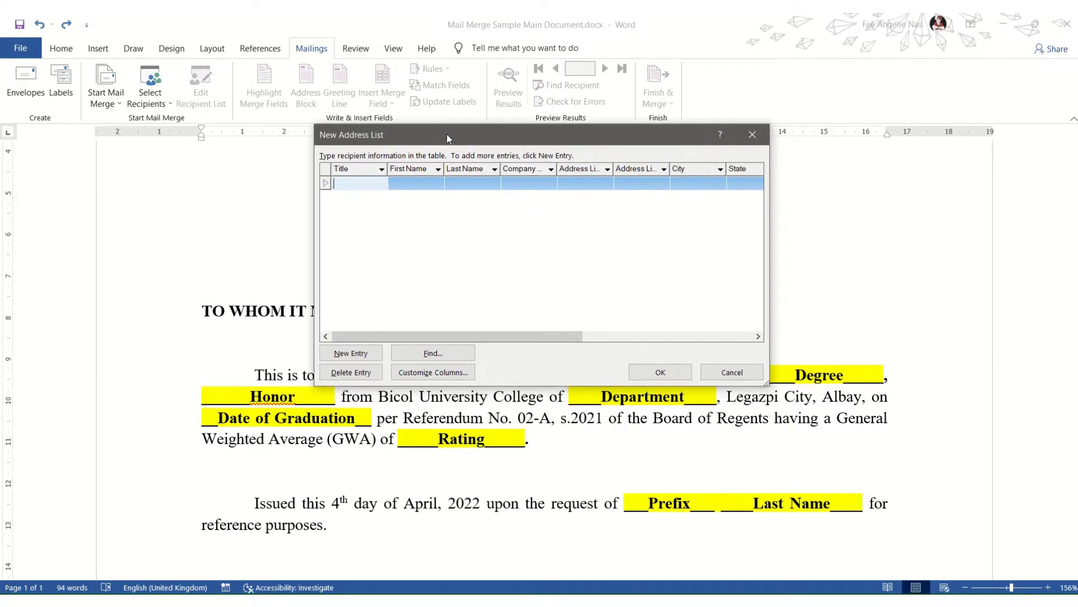
left_click(381, 183)
left_click_drag(510, 337, 436, 322)
left_click_drag(444, 134, 416, 39)
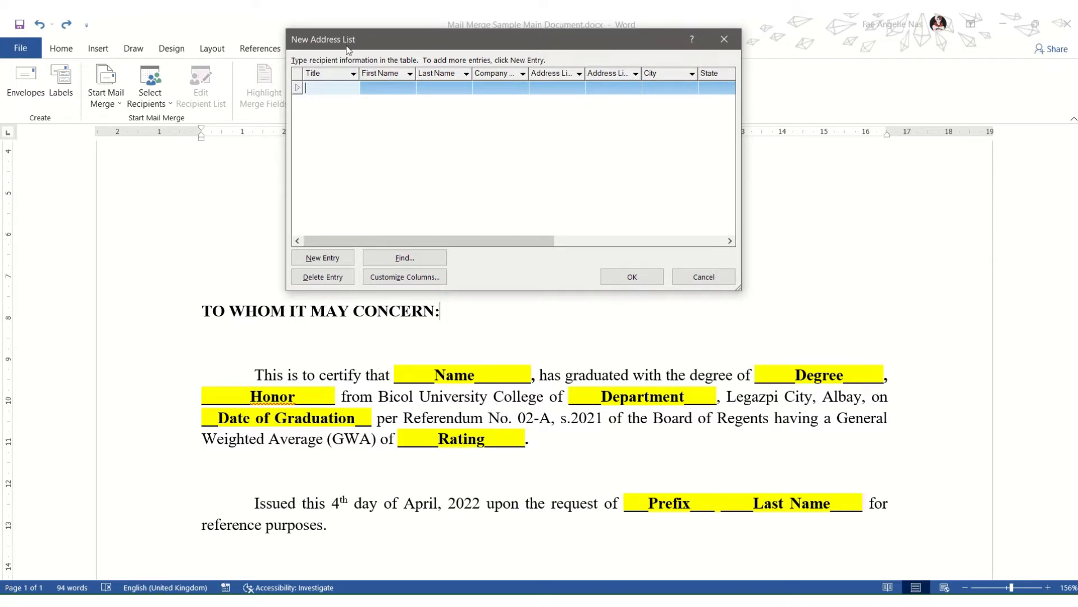
left_click_drag(348, 43, 343, 122)
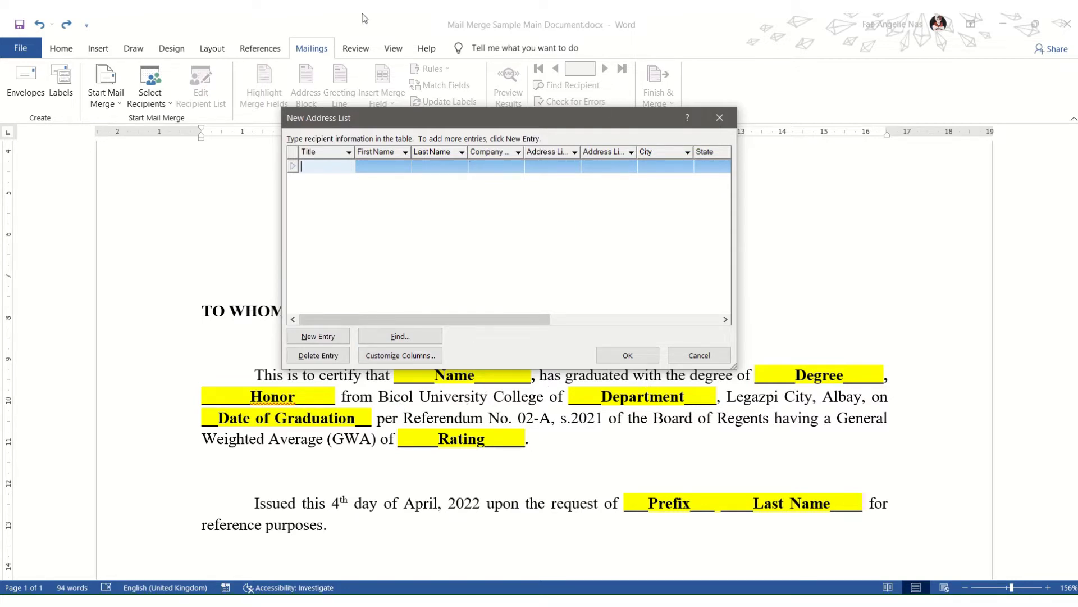
left_click(450, 41)
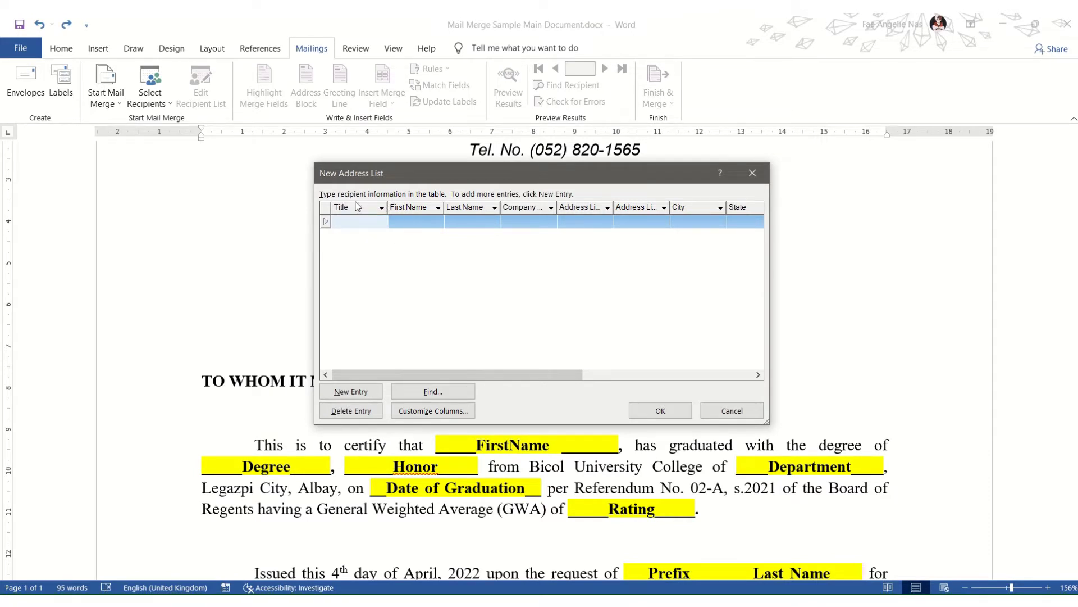
Step: Open Customize Columns and browse the default field names down to ZIP Code
left_click(449, 412)
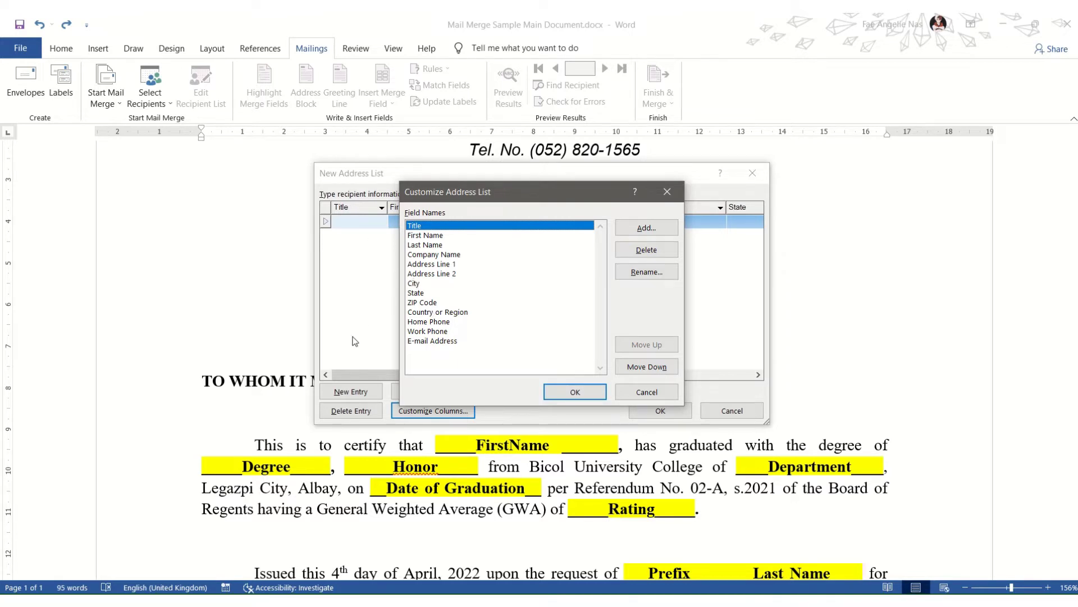
left_click(448, 341)
left_click(447, 332)
left_click(449, 322)
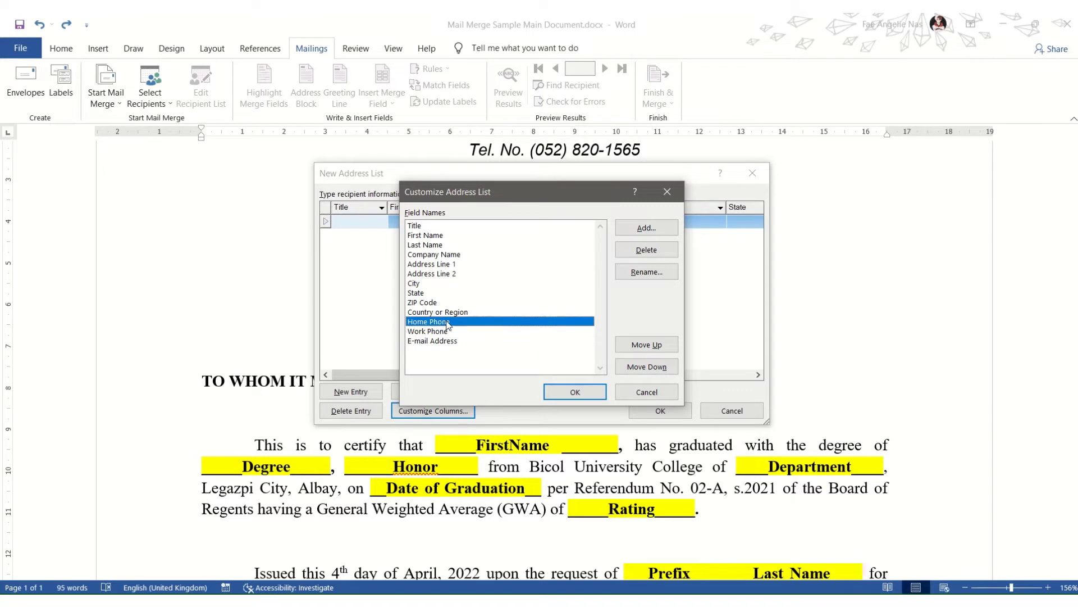
left_click(449, 313)
left_click(422, 303)
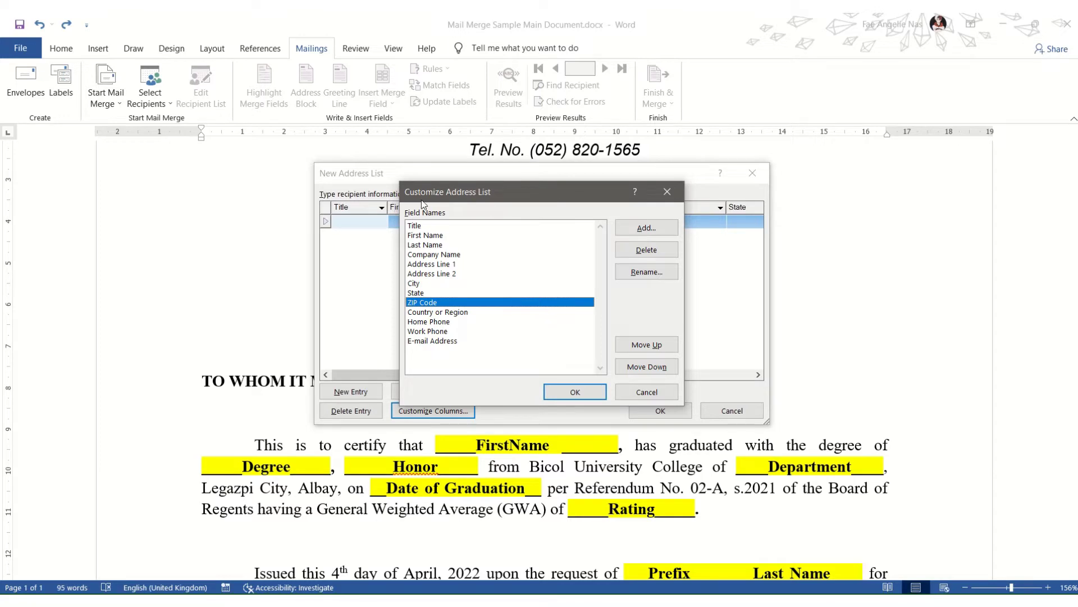
key("alt+Tab")
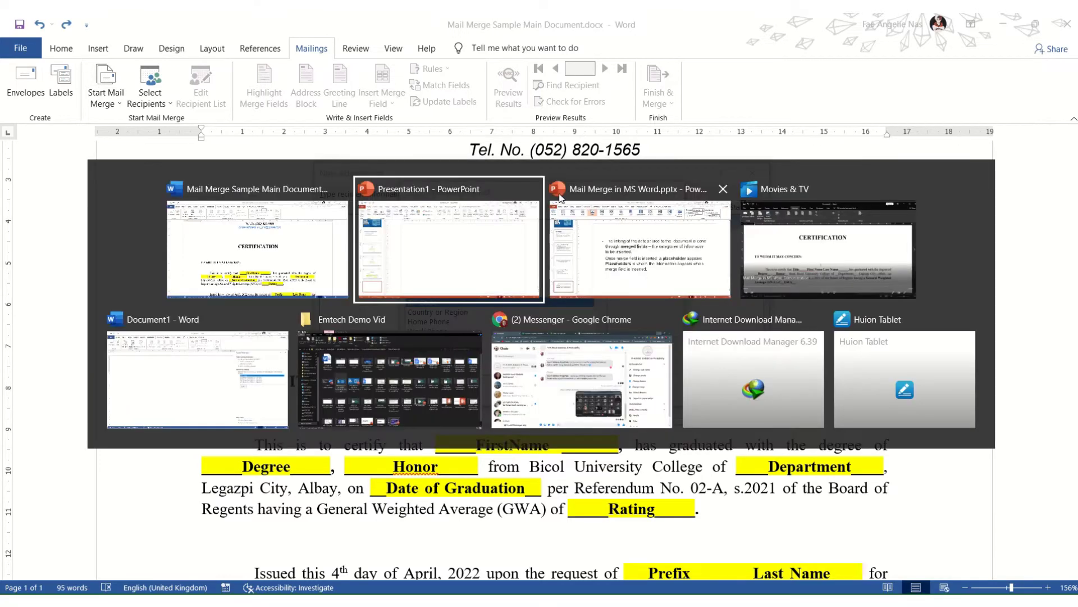
key("alt+Tab")
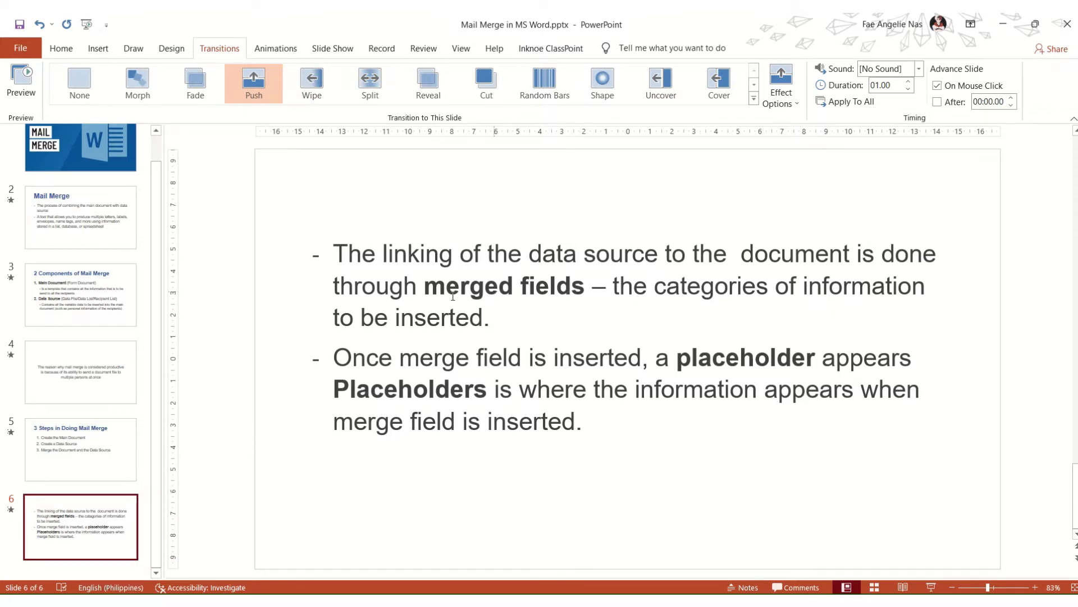
key("alt+Tab")
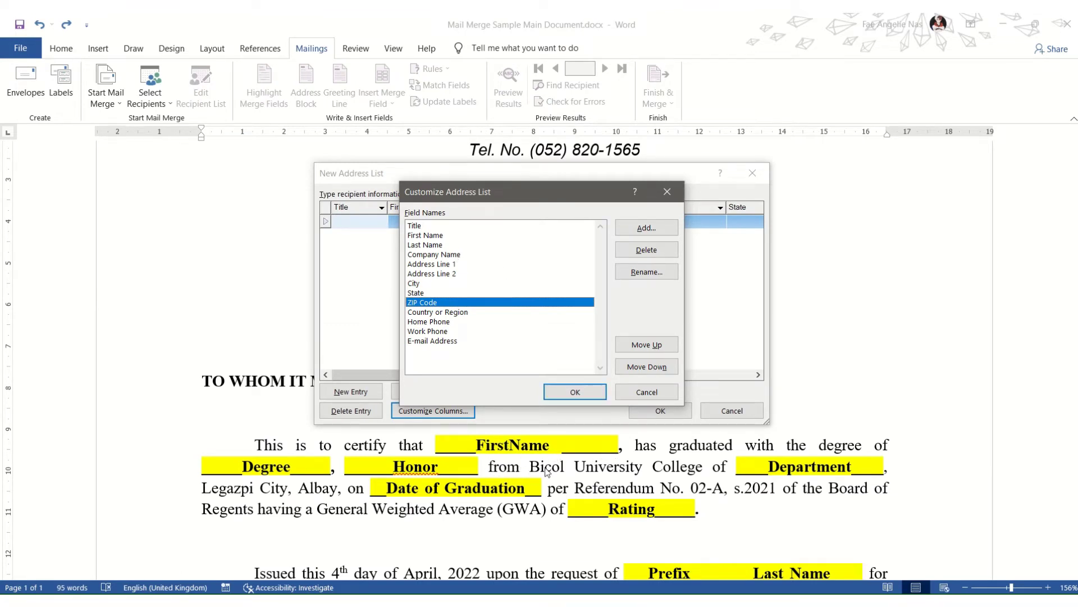
Step: Rename the Title field to Prefix
left_click(447, 225)
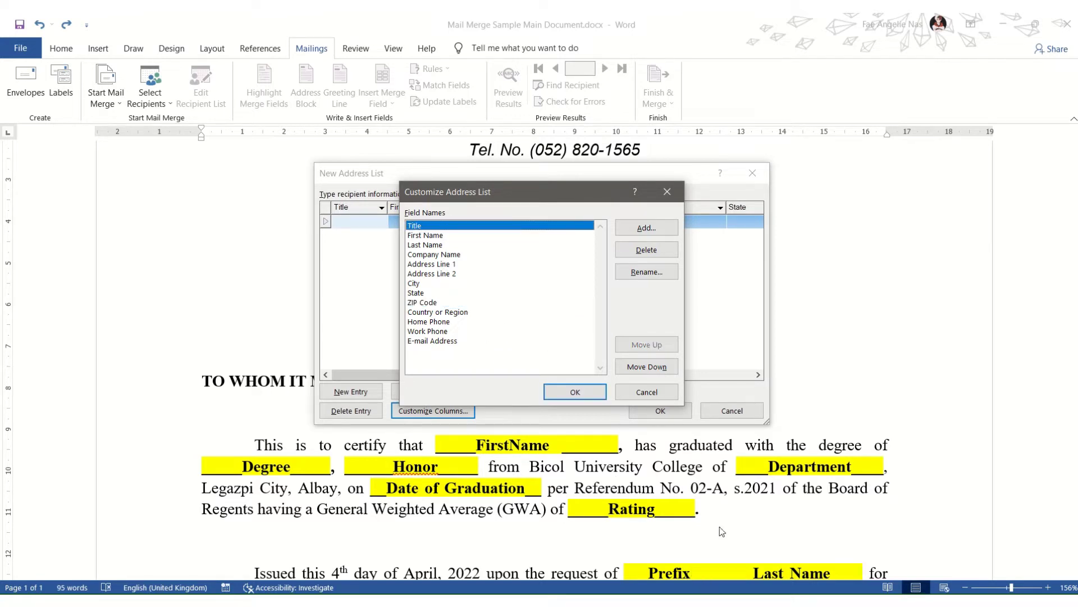
left_click(646, 272)
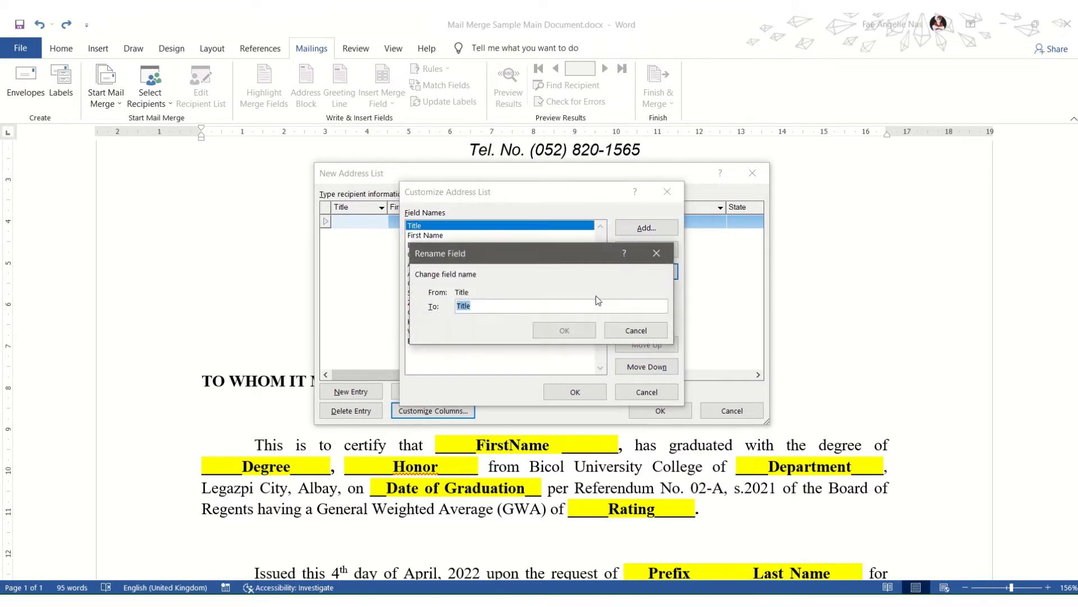
type("Prefix")
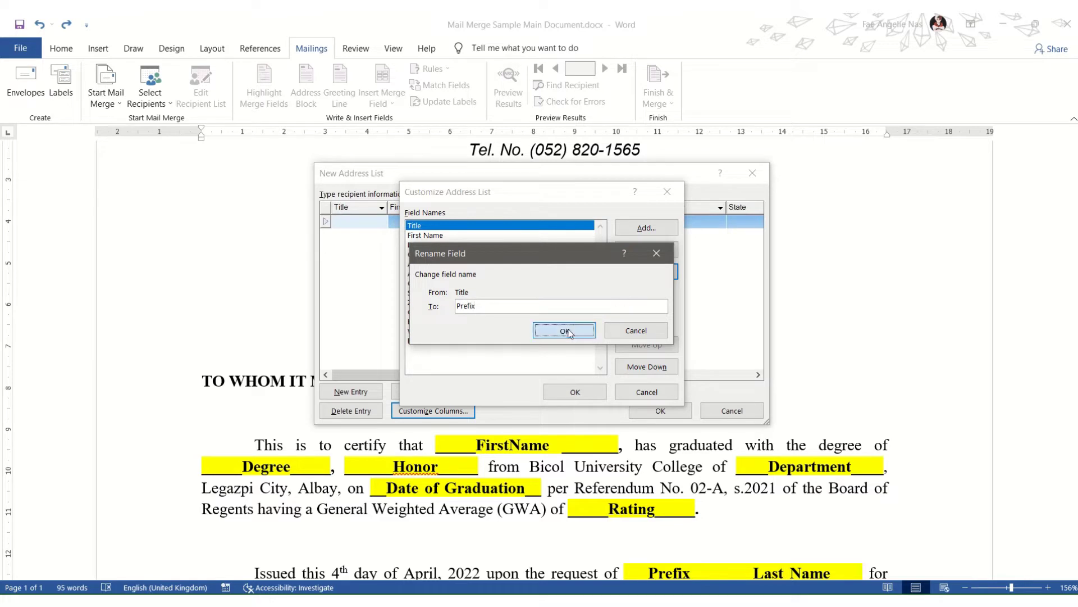
key("Return")
Step: Go through the First Name, Last Name and Company Name fields to finish the column setup
left_click(443, 236)
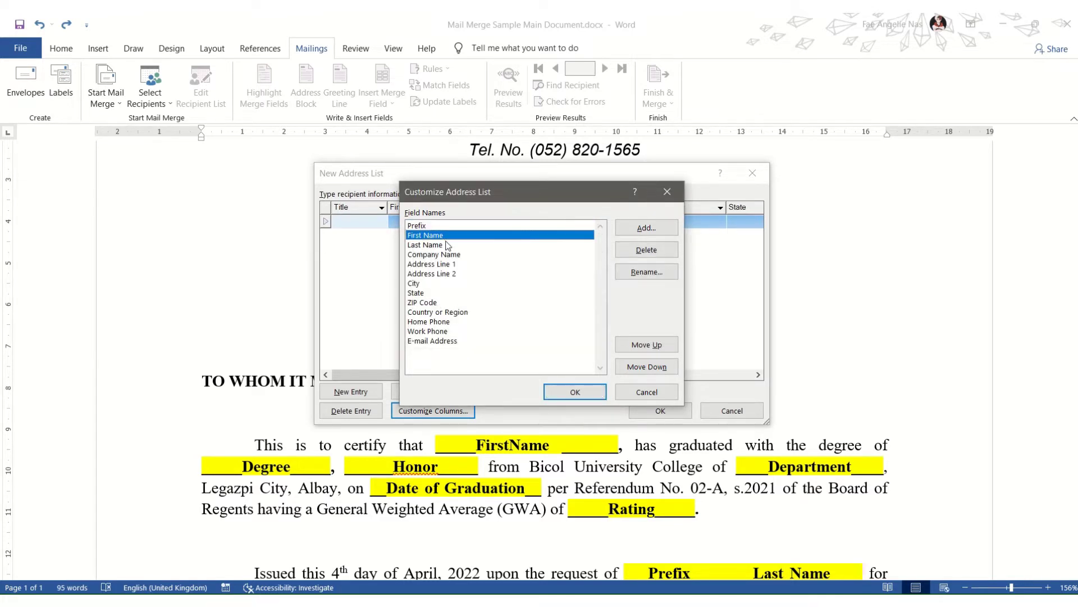
left_click(448, 246)
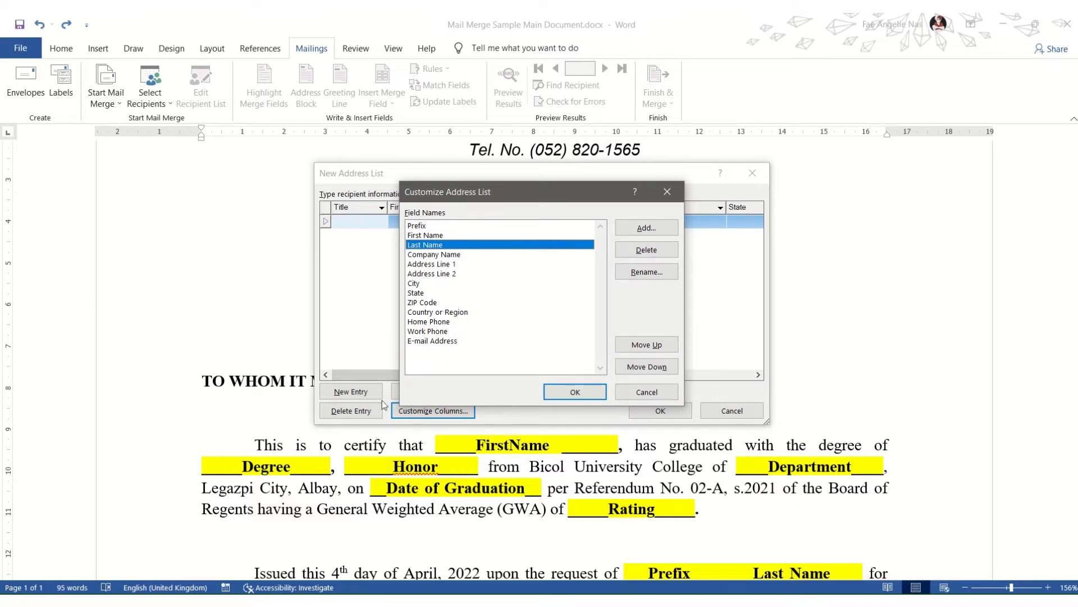
left_click(559, 255)
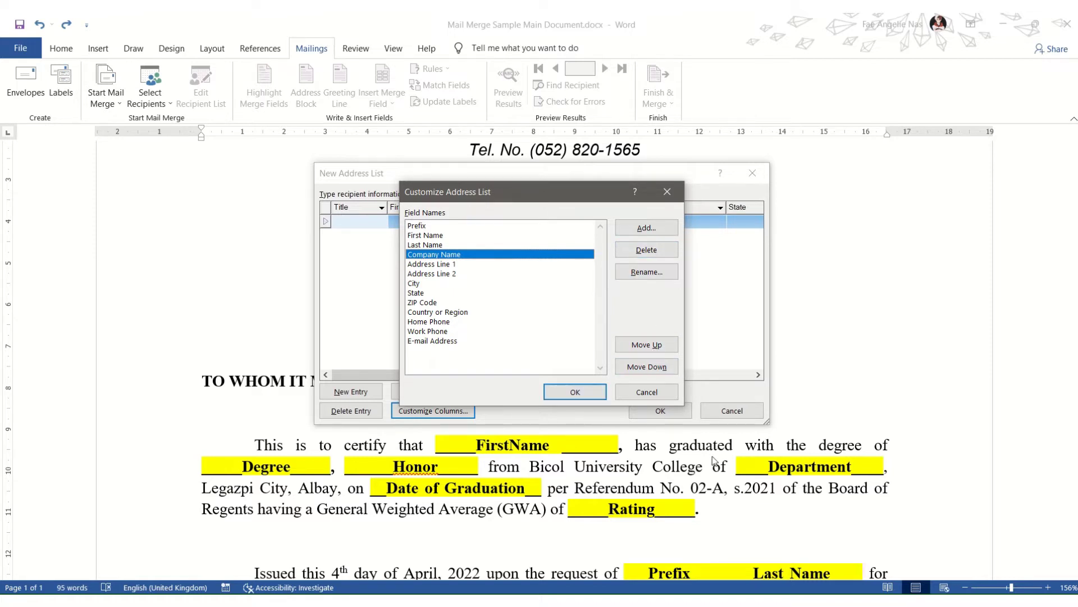
mouse_move(444, 19)
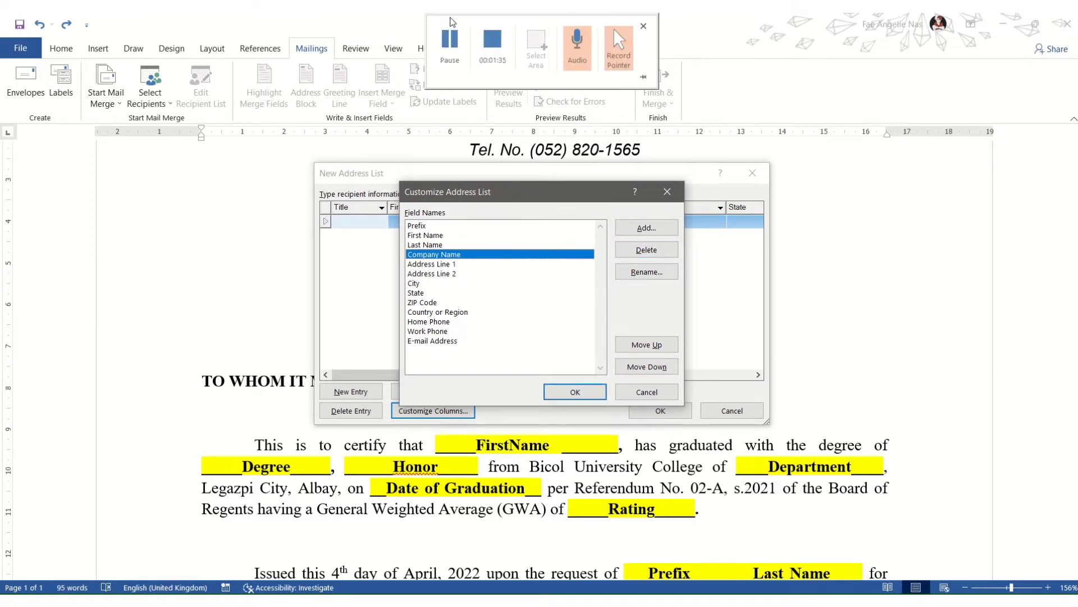
left_click(450, 42)
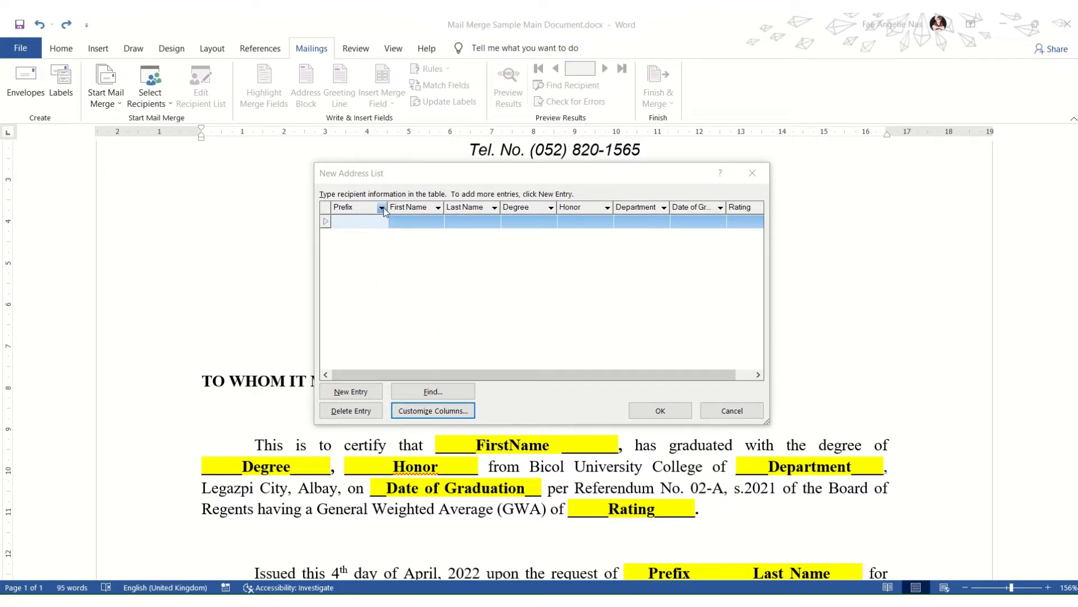
Step: Enter the first graduate's prefix Ms and their first and last name
left_click(438, 207)
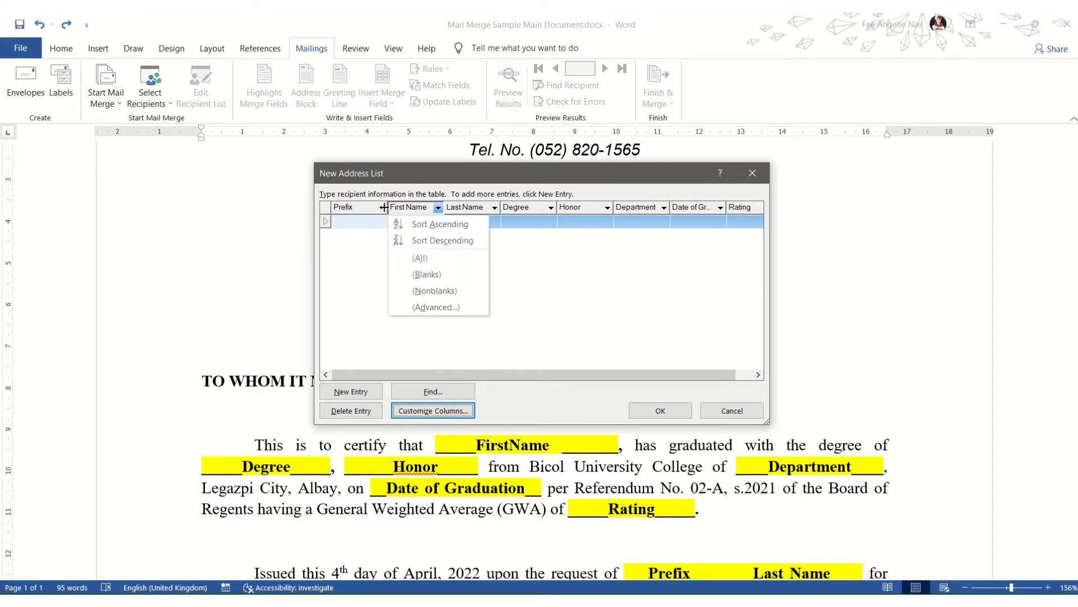
left_click(385, 214)
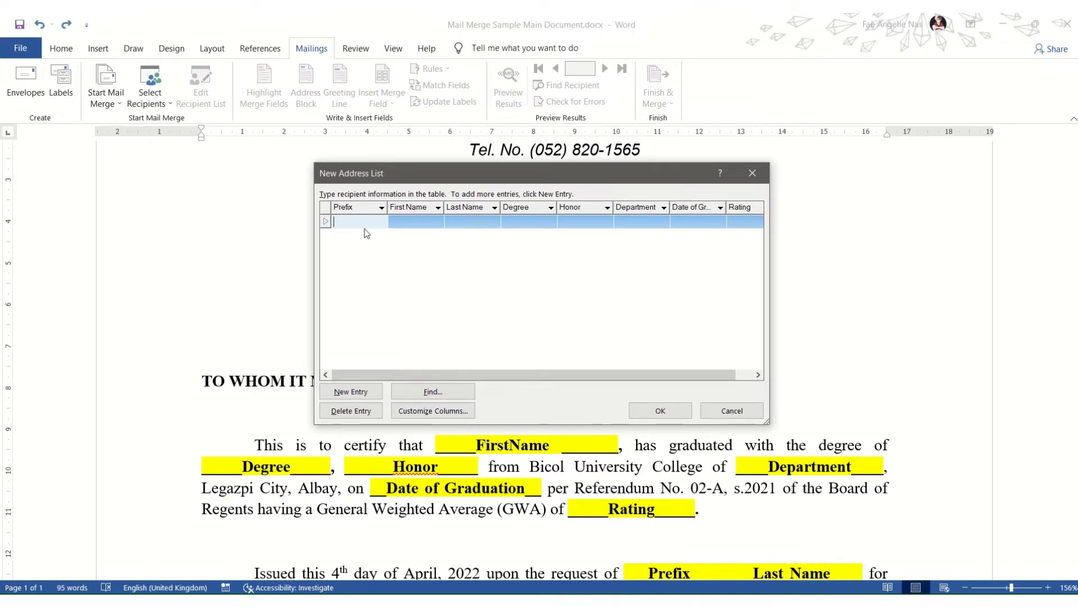
type("Ms.")
left_click(432, 223)
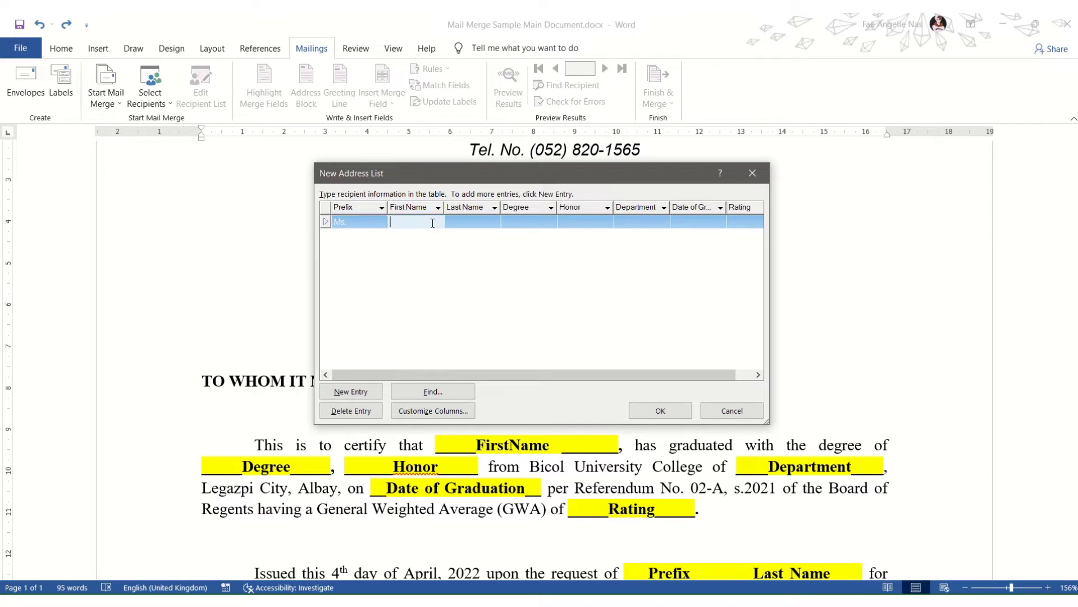
key("Tab")
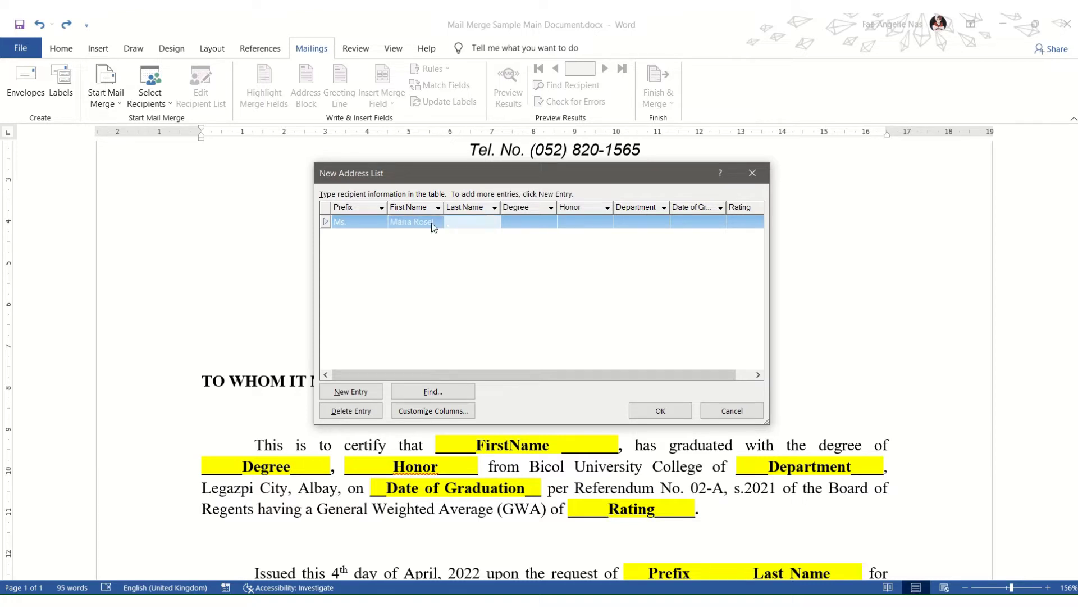
key("Tab")
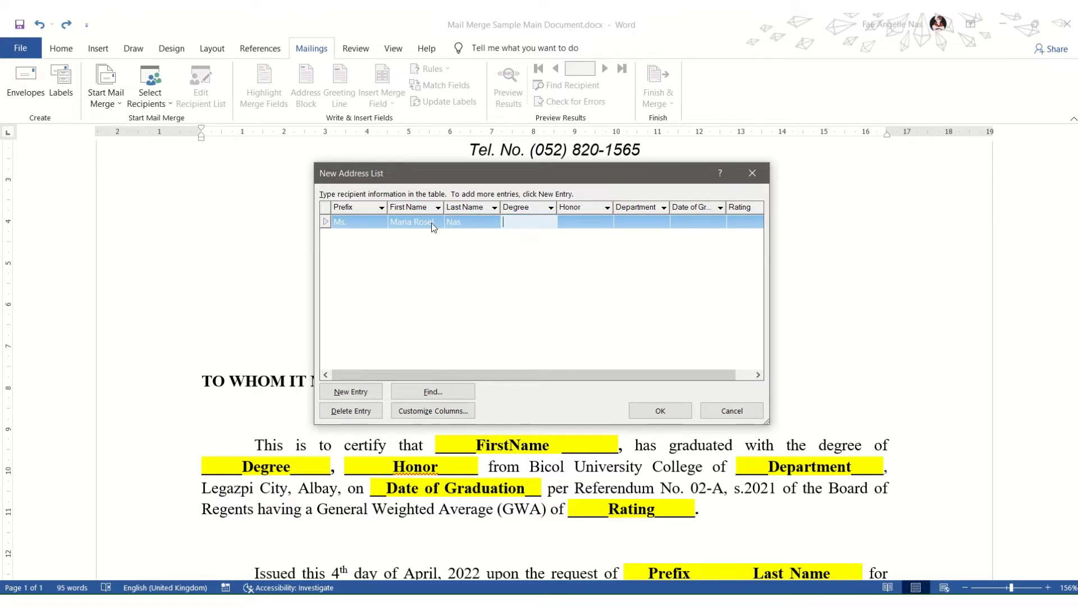
Step: Fill in BSEd, Cum Laude, Education, a March 28 graduation date and 1.73 rating, then add an entry
type("BSEd")
key("Tab")
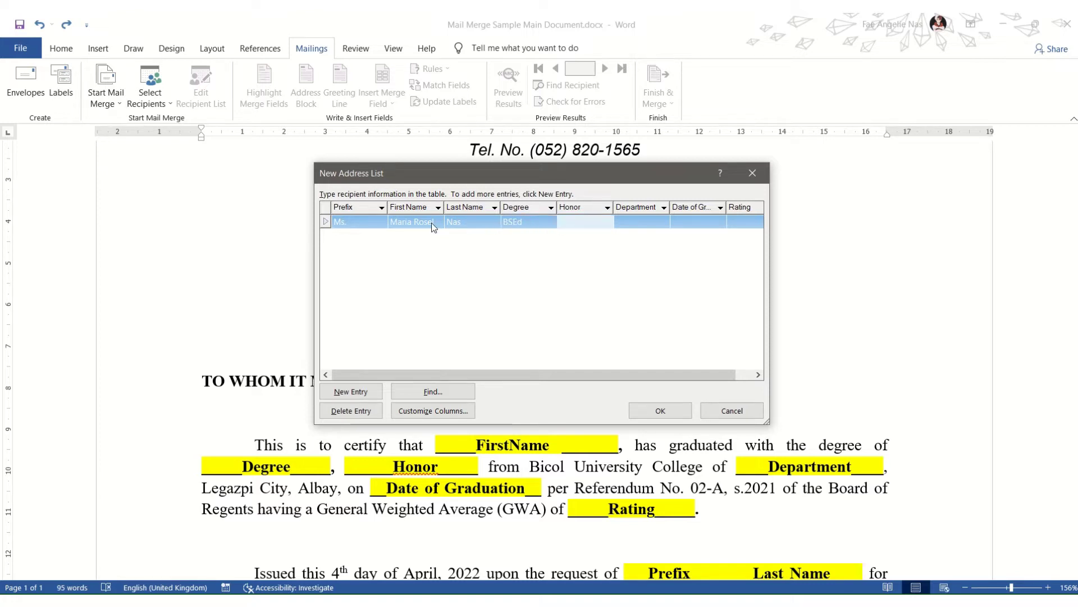
type("Cum Laude")
key("Tab")
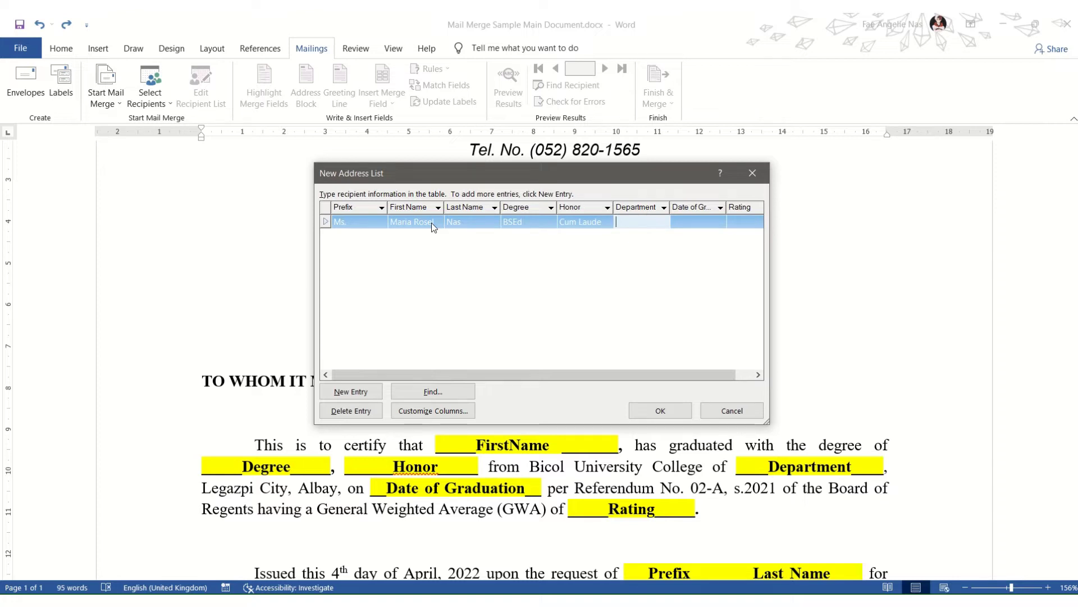
type("Education")
key("Tab")
type("March")
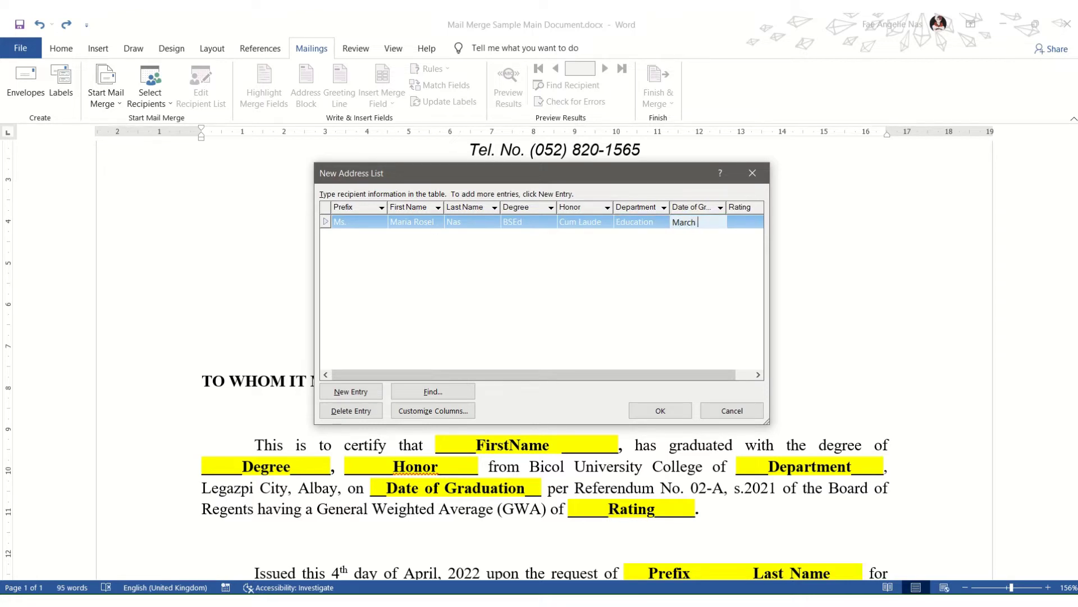
type(" 28, 202")
key("Tab")
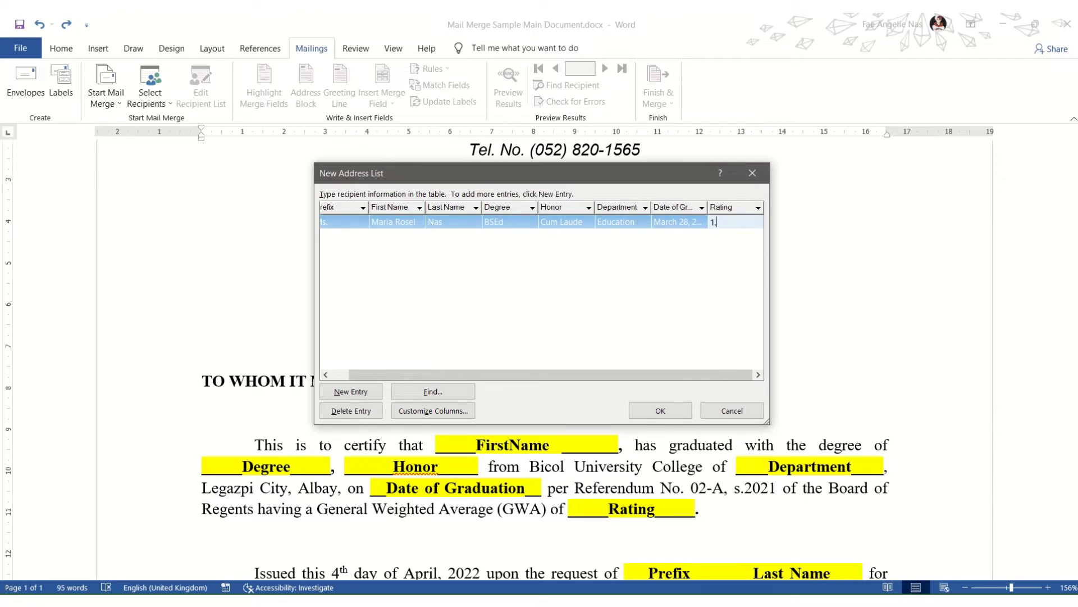
type("1.73")
left_click(351, 391)
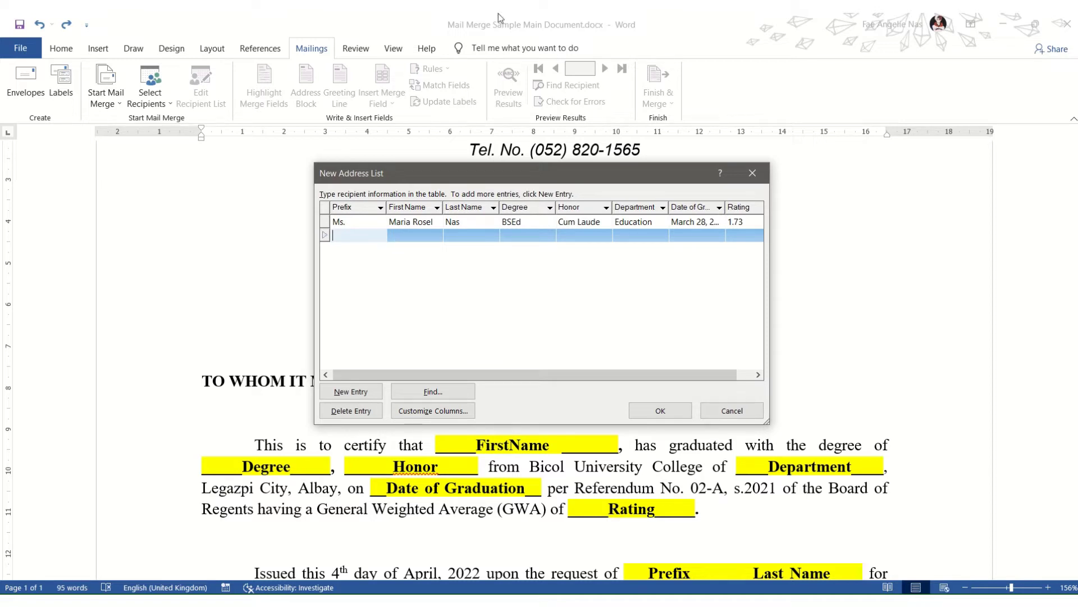
Step: Check the second and third graduates' records, then confirm the New Address List with OK
mouse_move(497, 13)
left_click(450, 42)
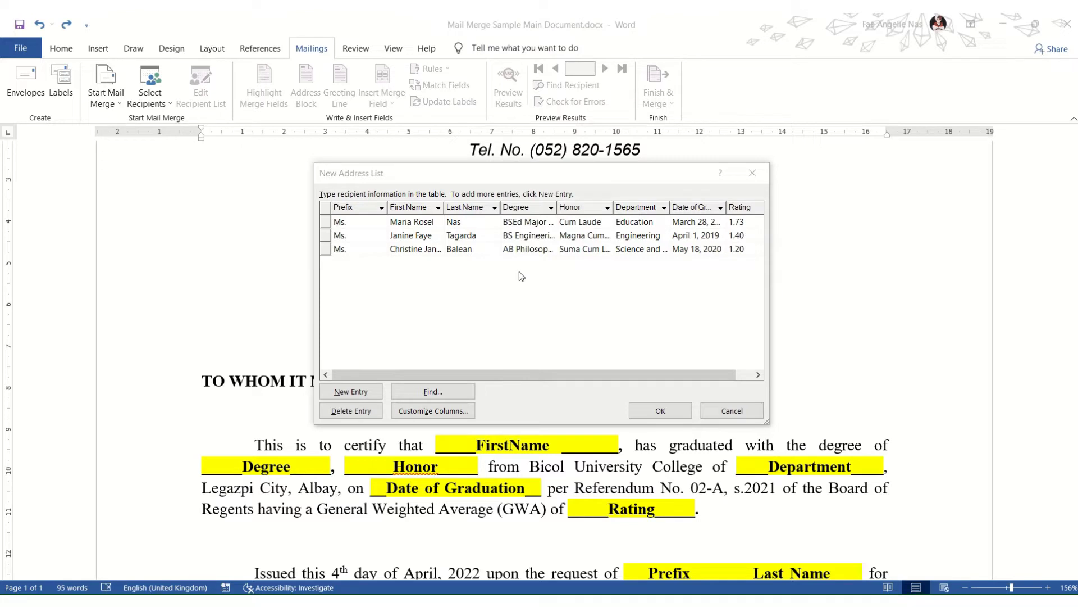
left_click(420, 224)
left_click(431, 238)
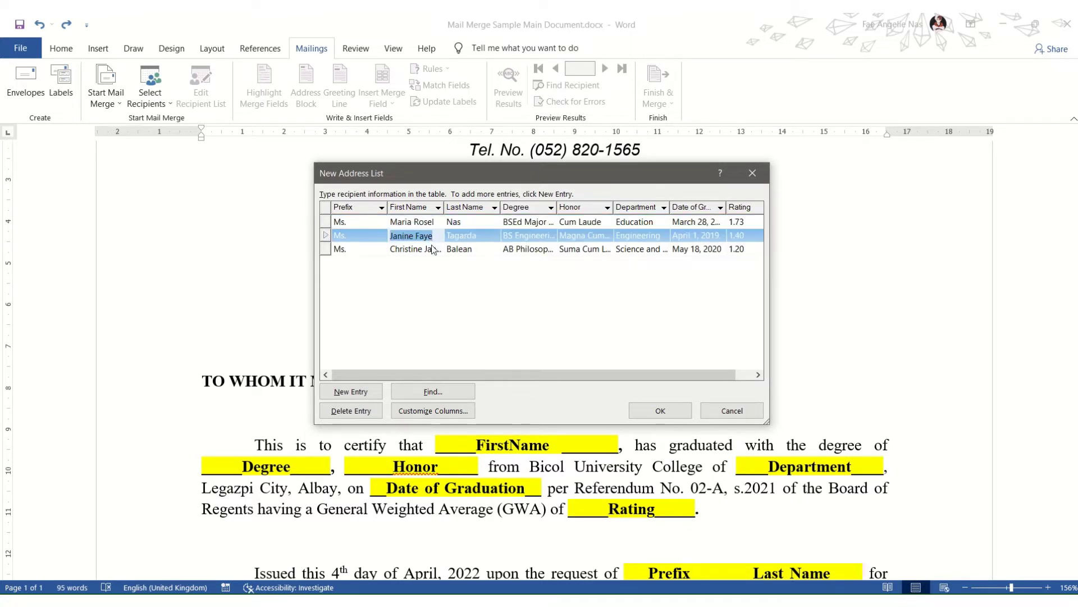
left_click(431, 249)
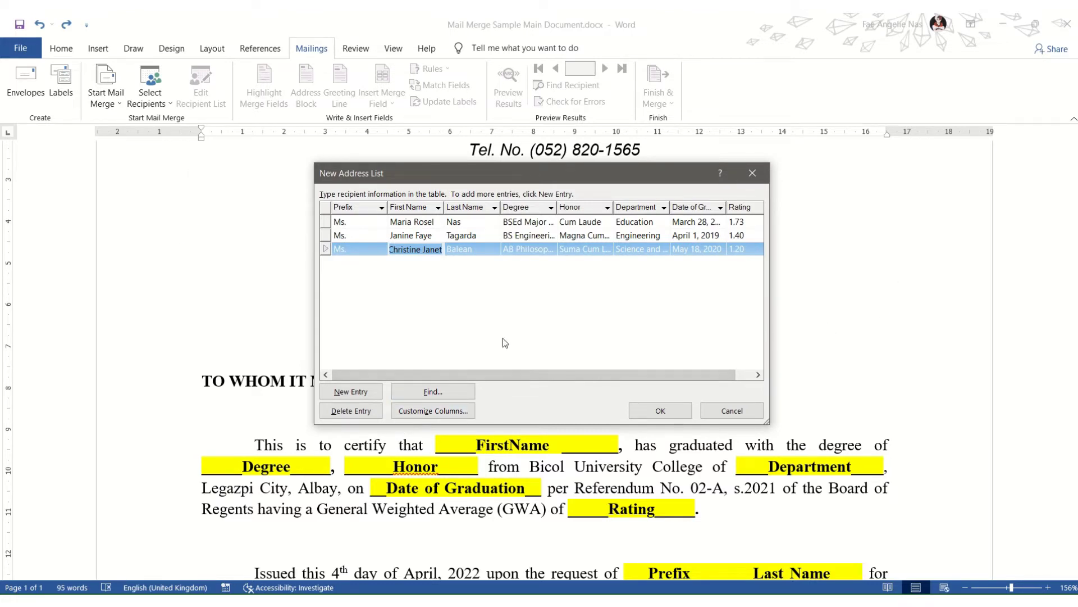
left_click(489, 248)
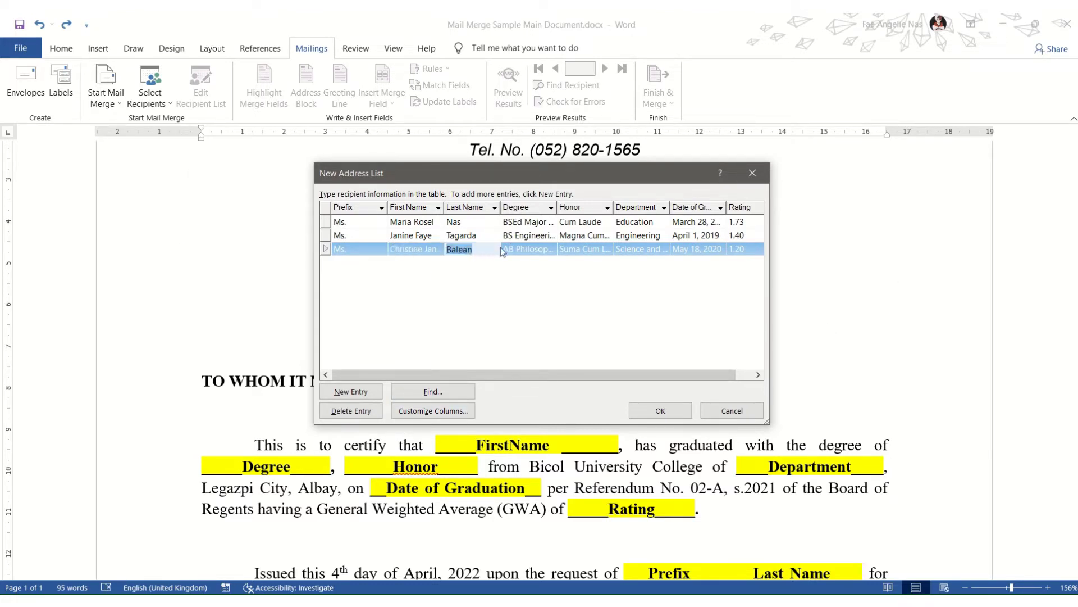
left_click(502, 249)
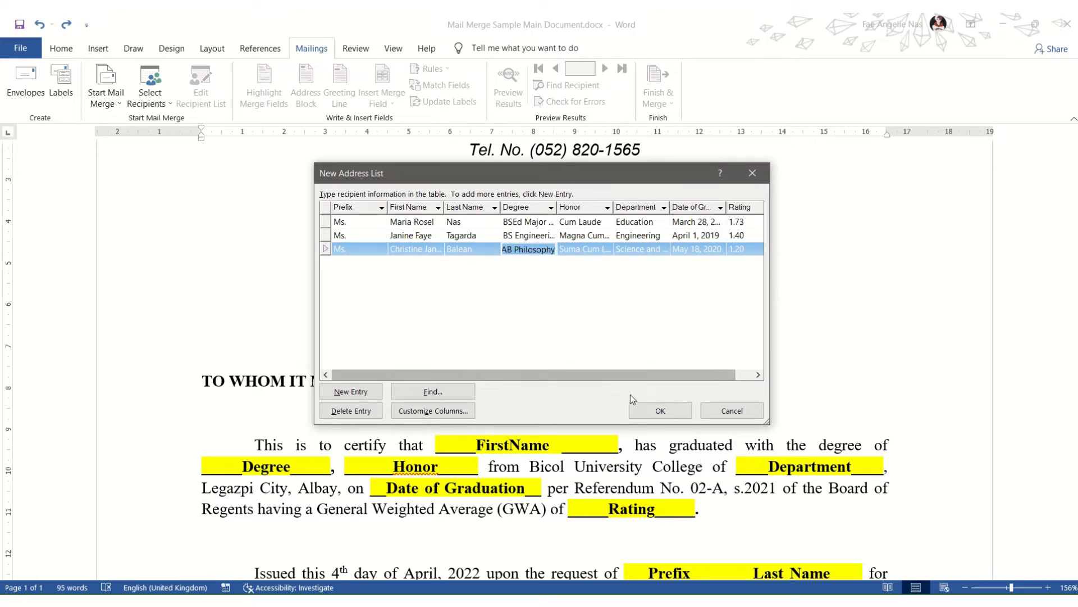
left_click(676, 414)
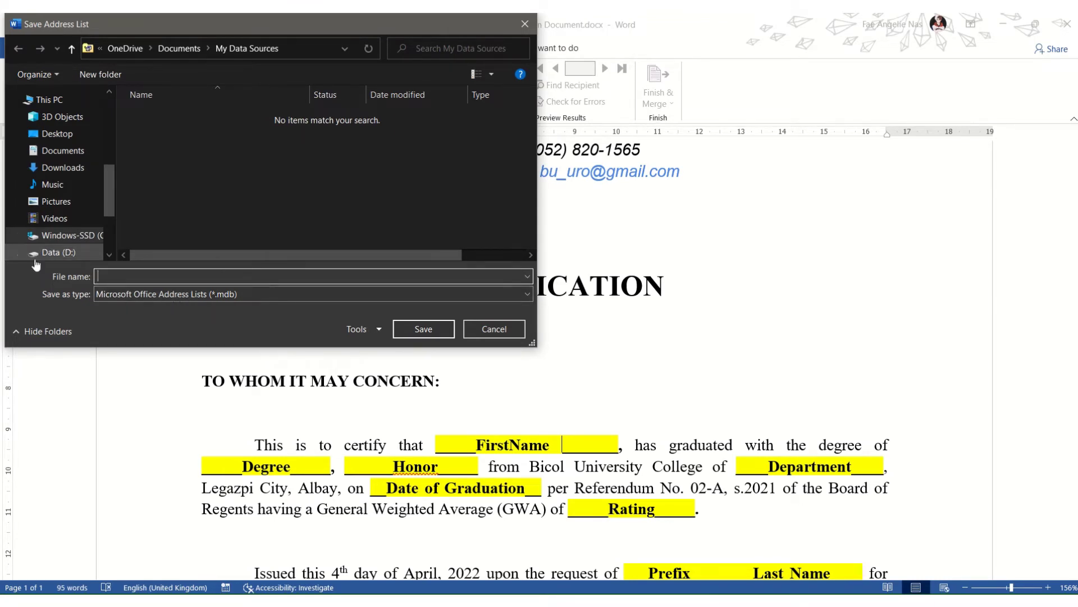
Step: Pick KINGSTON (E:) as the location and save the list as 'Honor Graduate List'
left_click_drag(108, 190, 109, 251)
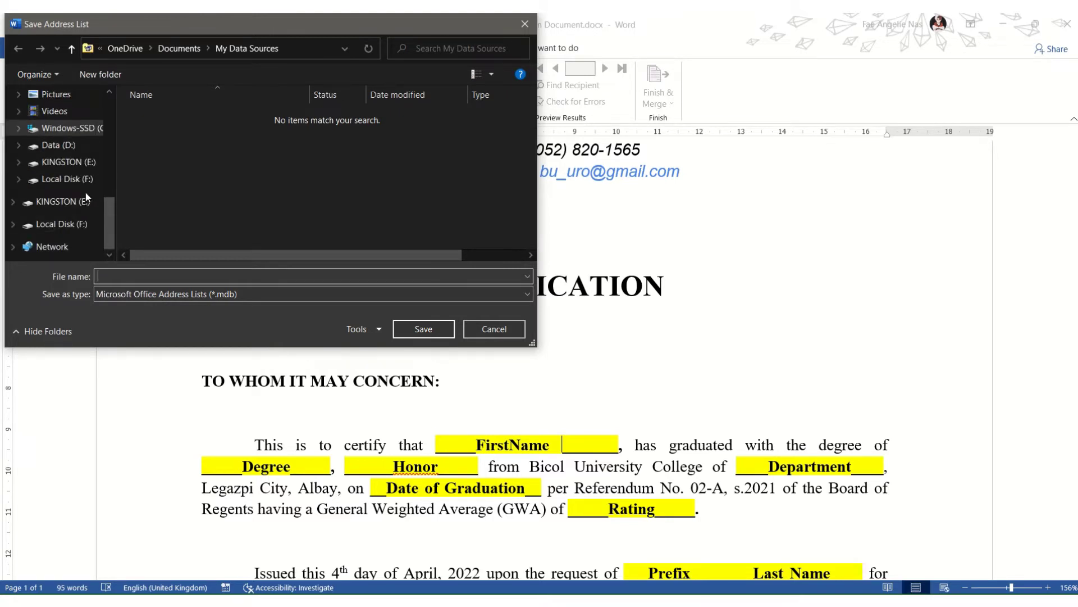
left_click(70, 162)
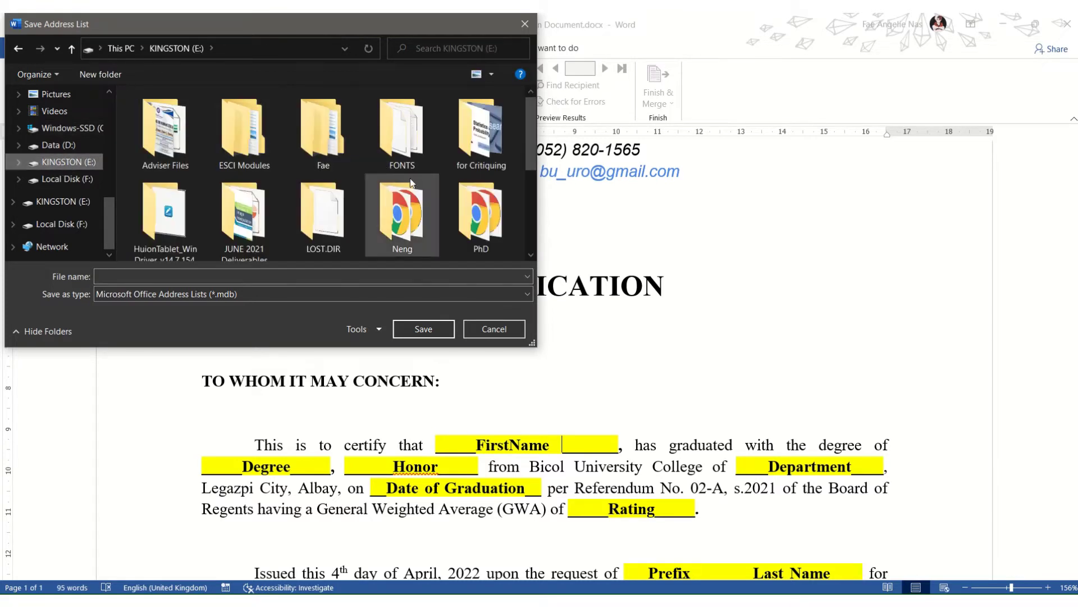
scroll(410, 177, "down", 2)
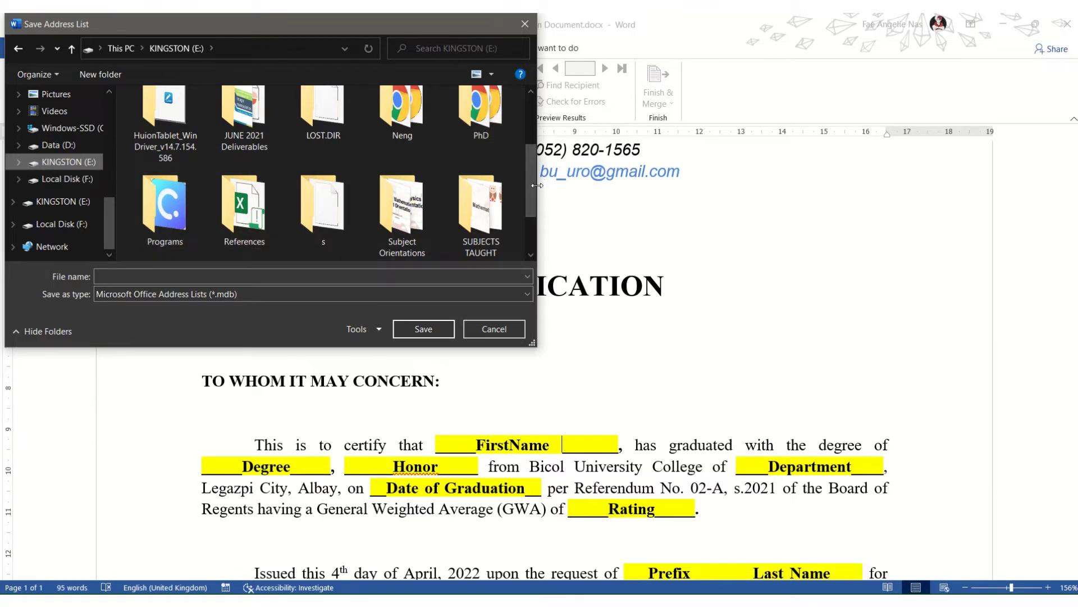
scroll(530, 208, "down", 1)
scroll(530, 207, "down", 2)
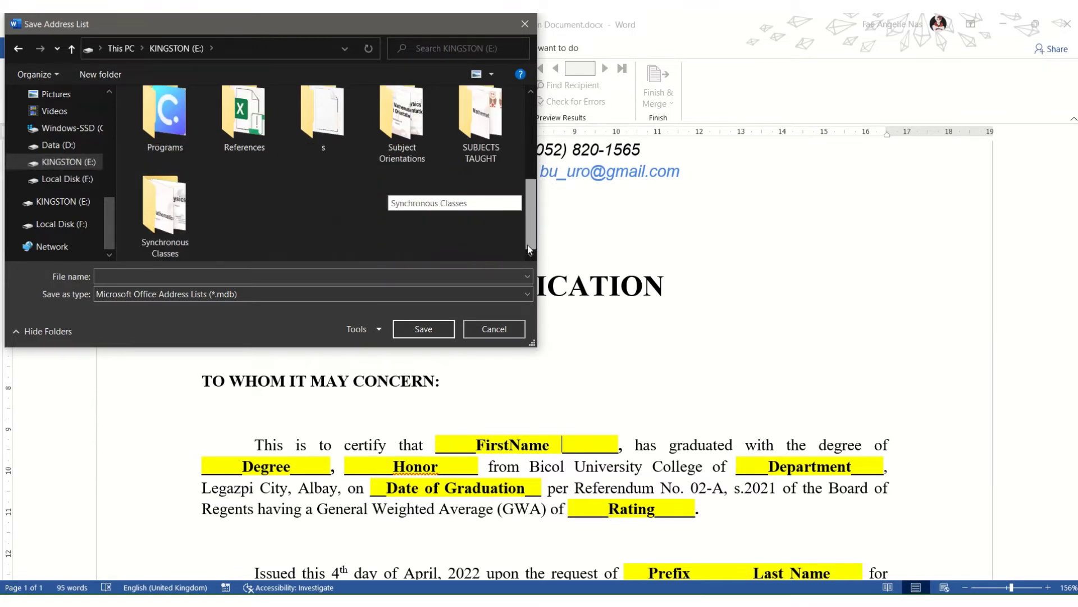
left_click(223, 280)
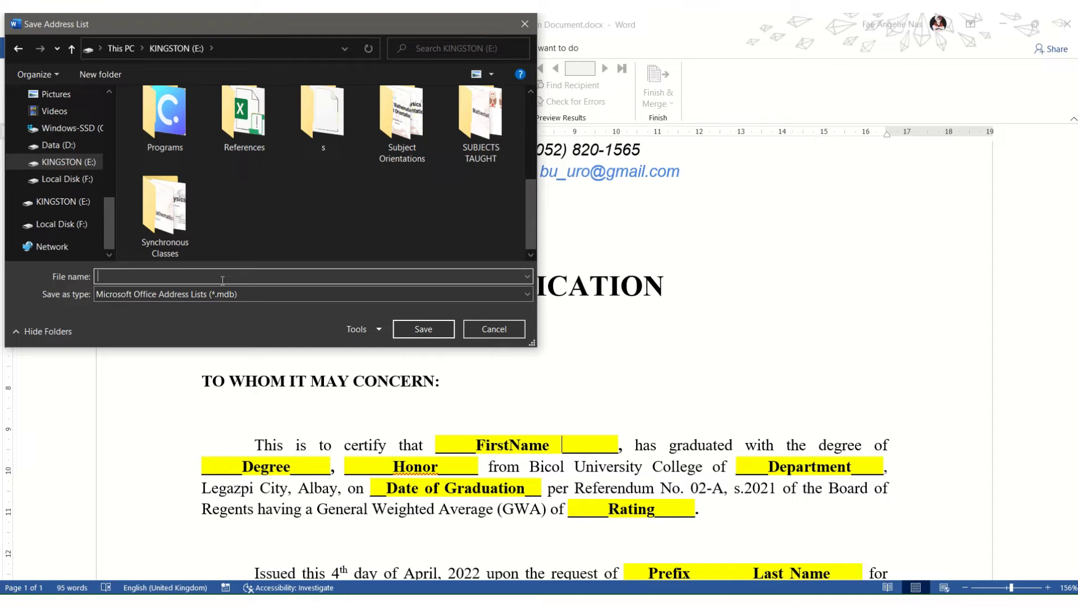
type("Honor Graduate List")
left_click(424, 329)
Step: Look over the Insert Merge Field list, then type 'Last NAme' after FirstName
scroll(1001, 273, "down", 1)
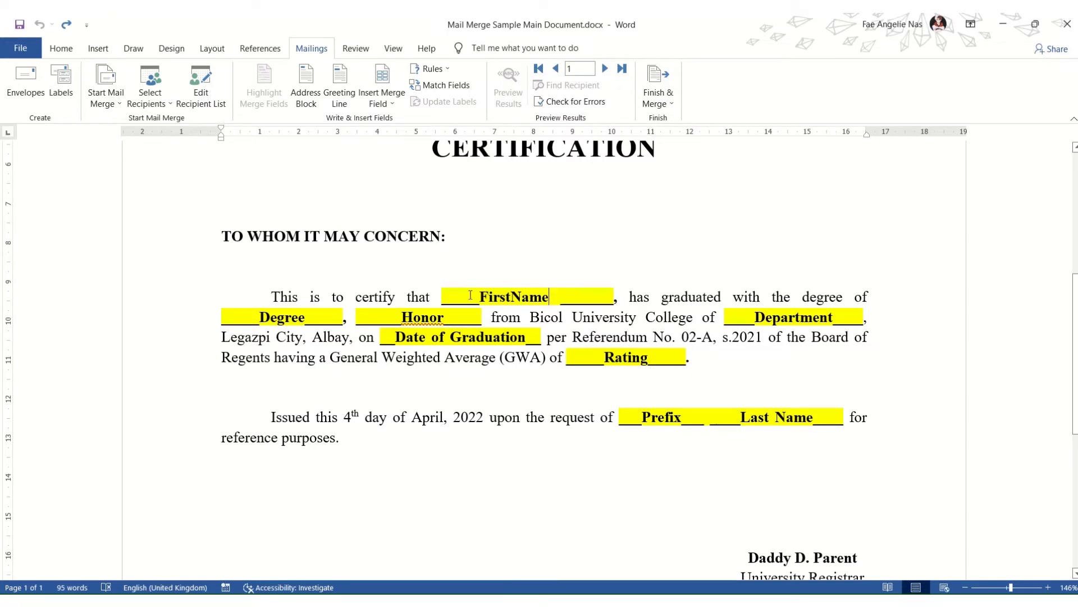
left_click(377, 100)
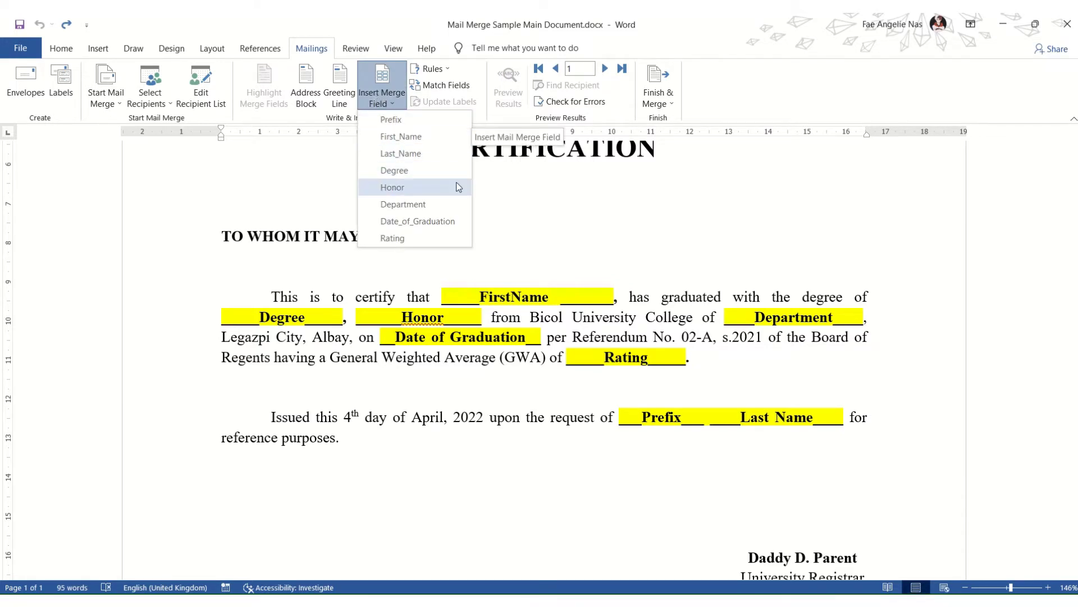
left_click(442, 297)
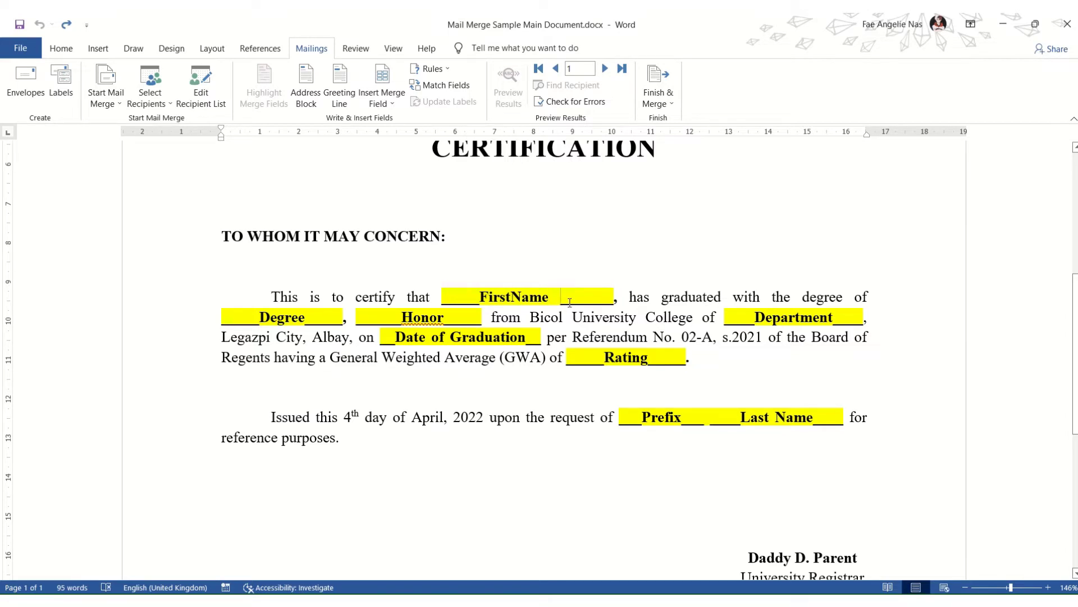
type("L")
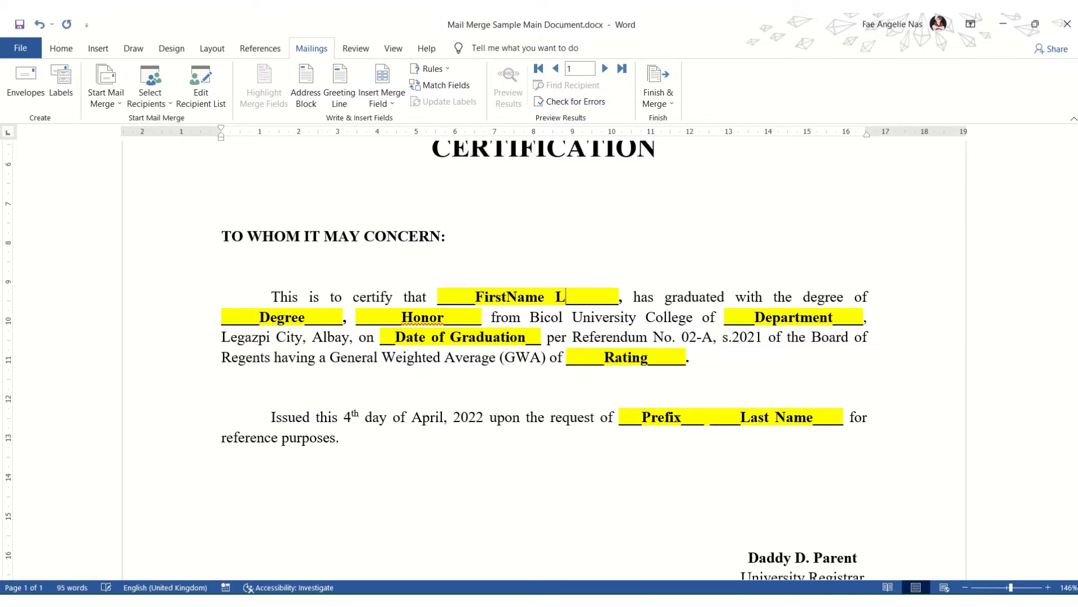
type("ast NAme")
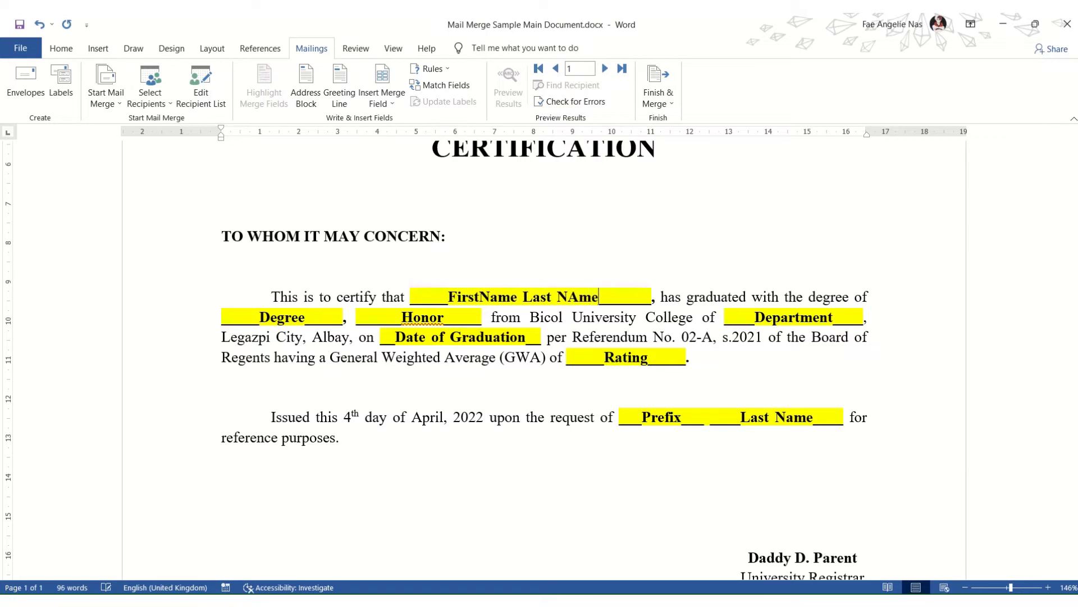
Step: Correct 'NAme' to 'Name' and select the whole 'FirstName Last Name' placeholder
key("BackSpace")
key("BackSpace")
key("BackSpace")
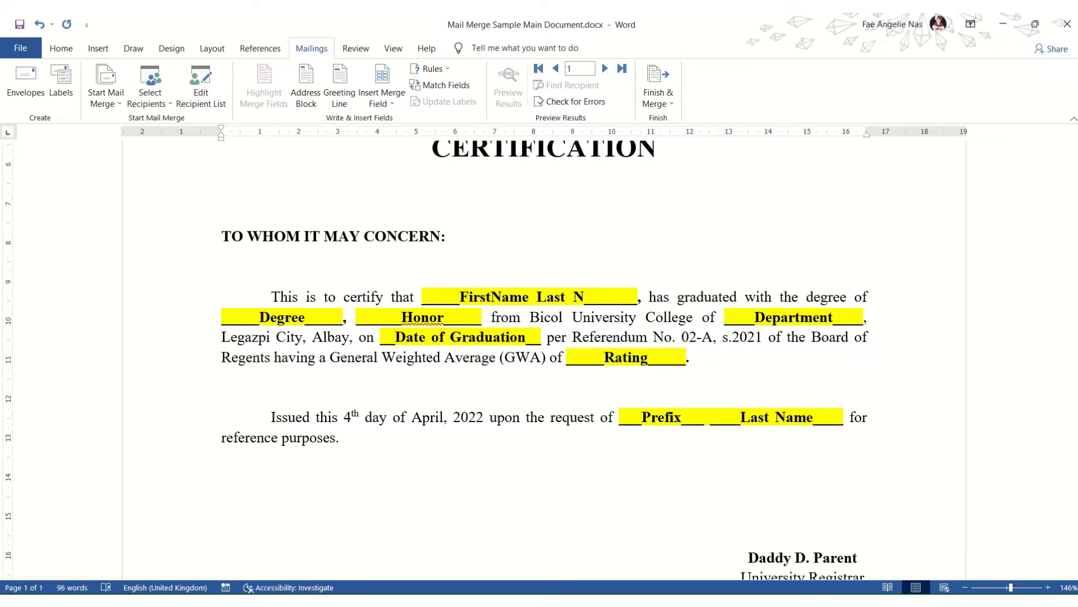
type("ame")
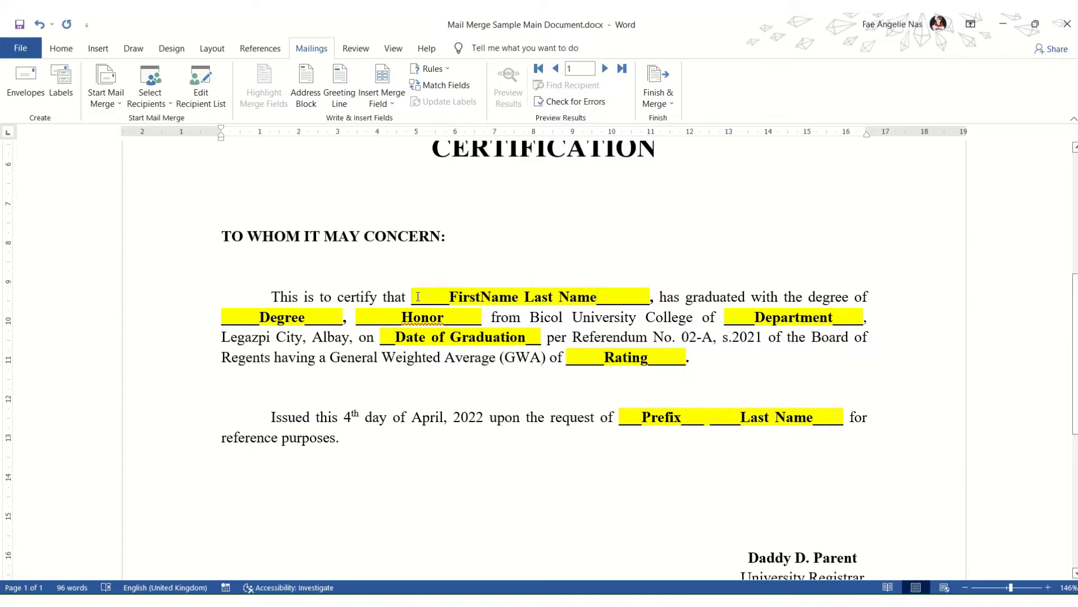
left_click_drag(414, 293, 645, 299)
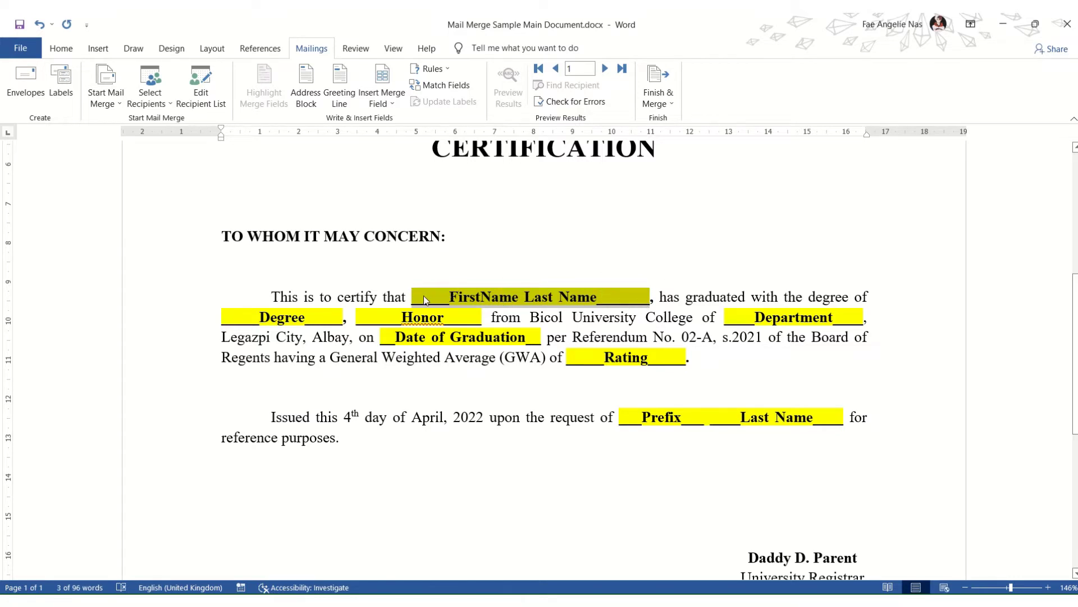
Step: Replace the name placeholder with the «First_Name» and «Last_Name» merge fields
left_click(388, 103)
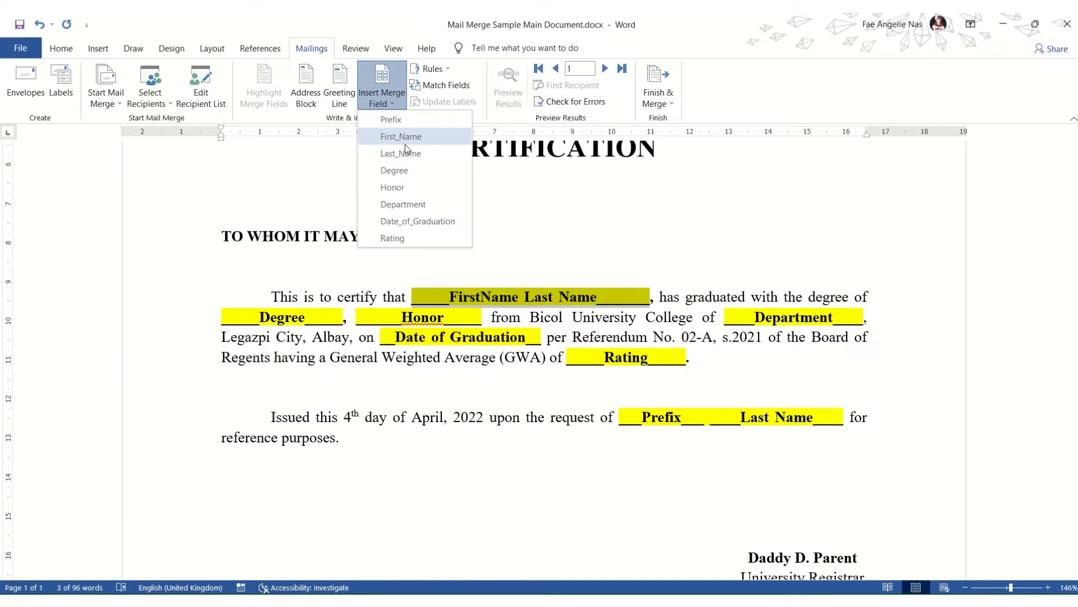
left_click(419, 139)
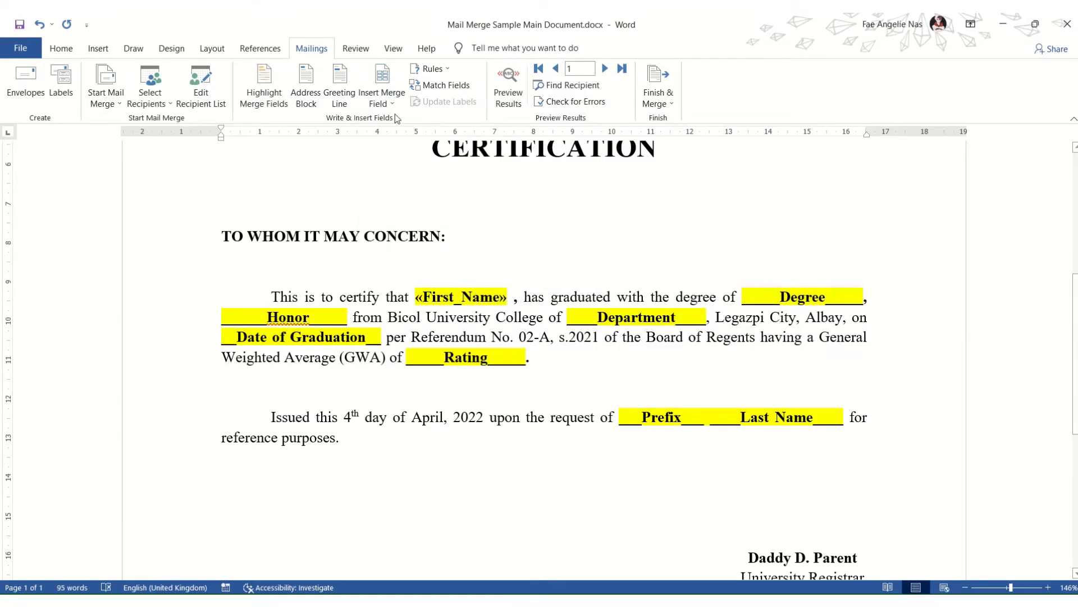
left_click(388, 99)
left_click(422, 154)
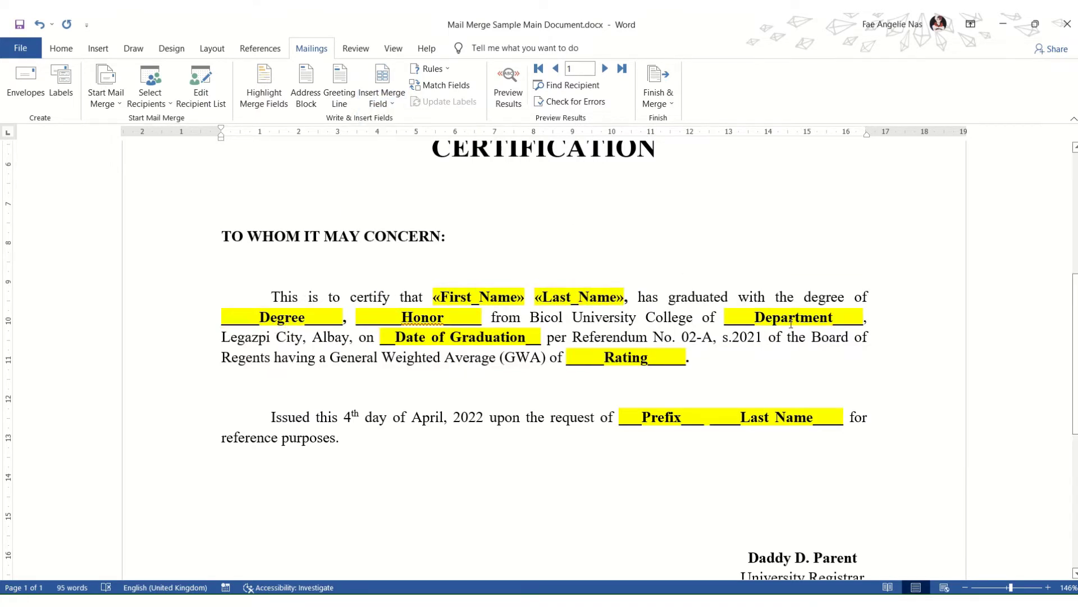
Step: Replace the Degree placeholder with the «Degree» merge field
left_click(228, 318)
left_click_drag(228, 318, 332, 320)
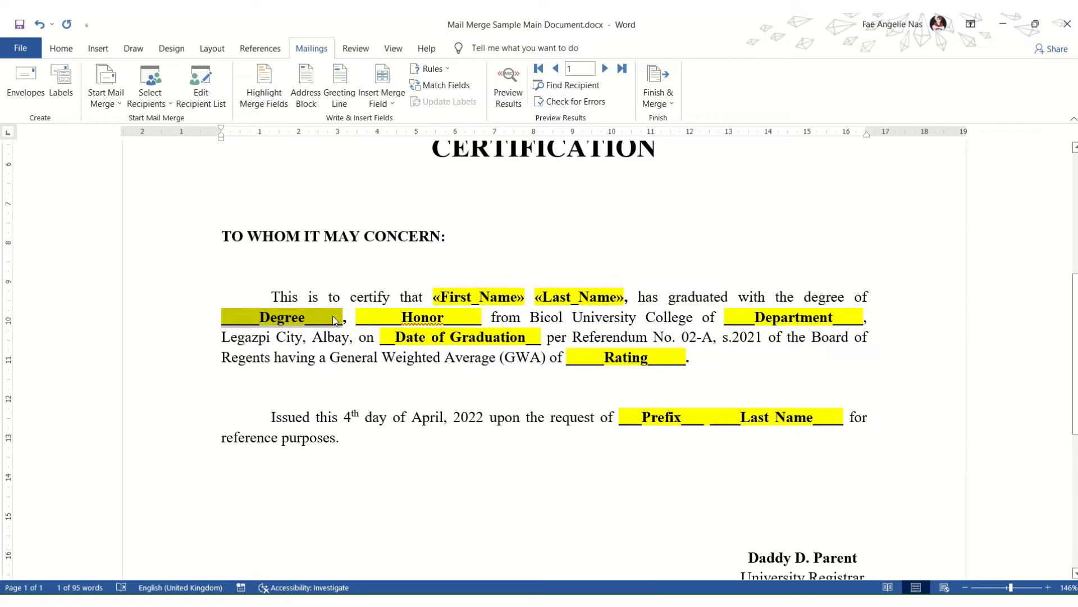
left_click(391, 106)
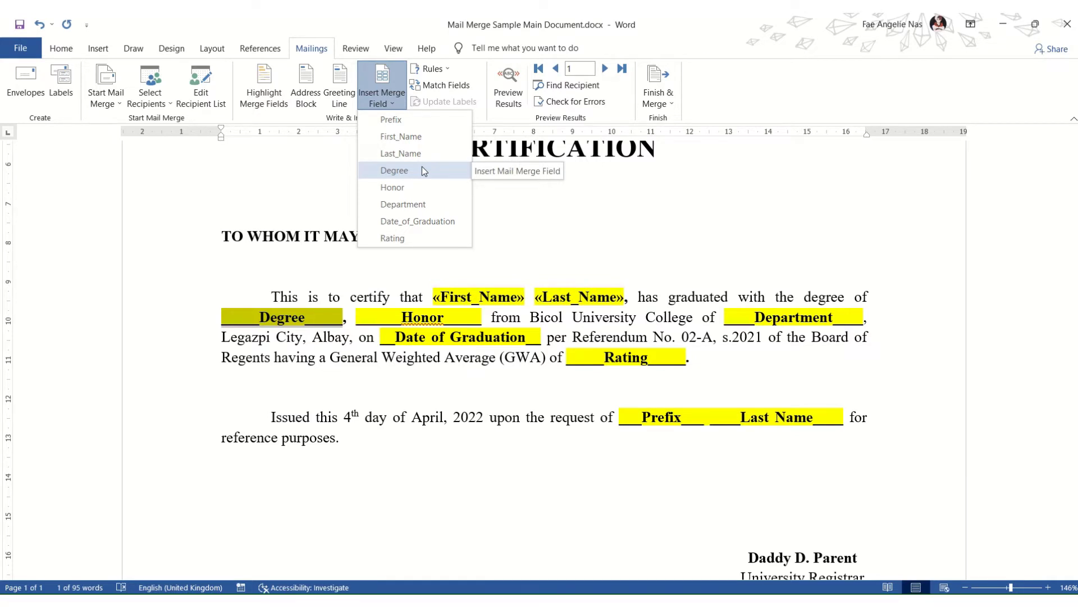
left_click(423, 168)
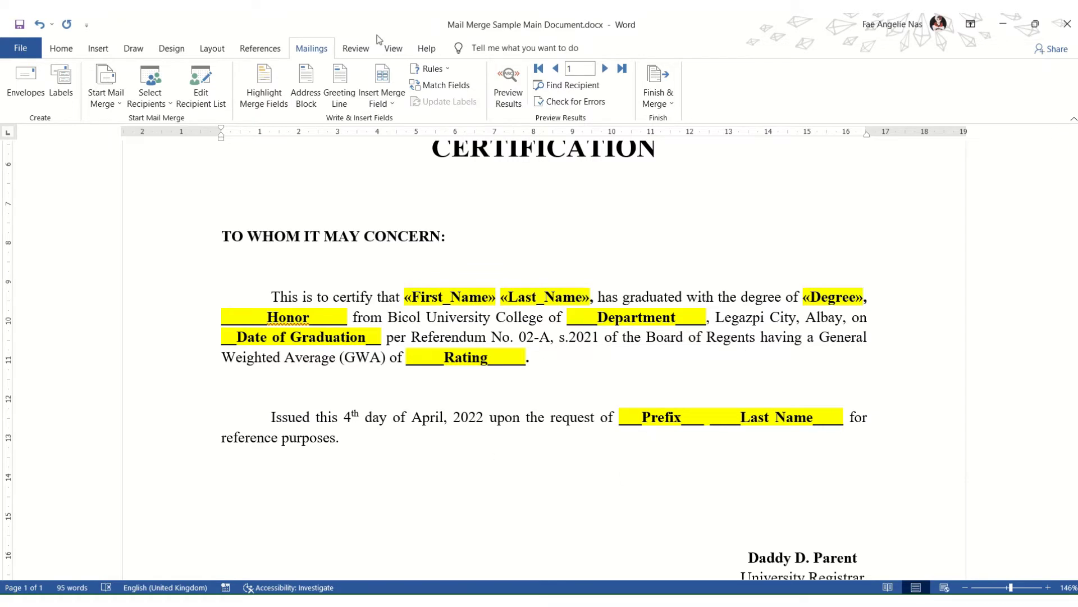
left_click(454, 49)
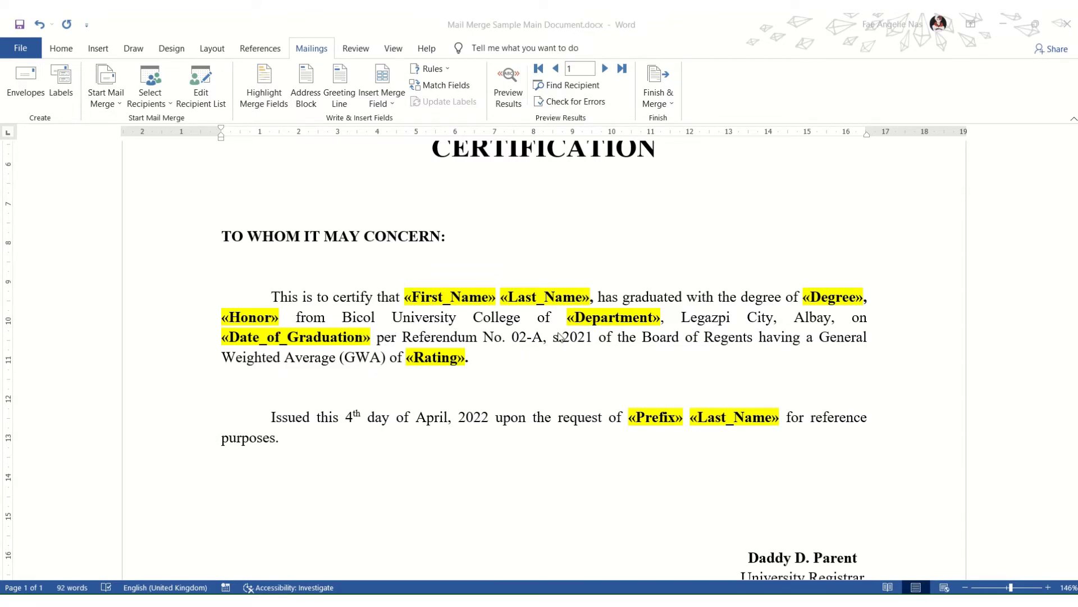
scroll(461, 353, "up", 6)
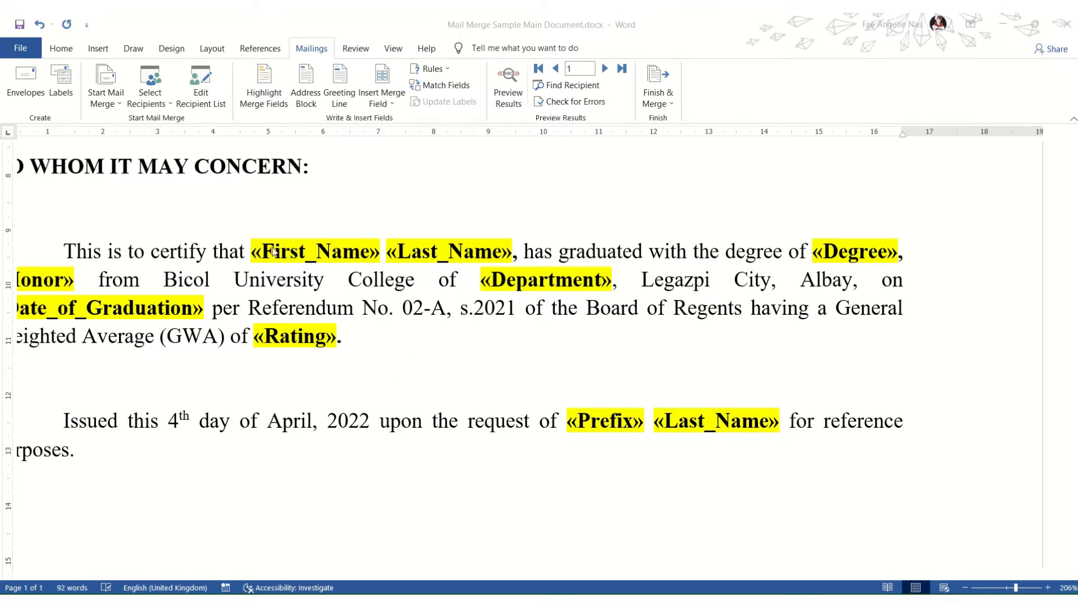
key("alt+Tab")
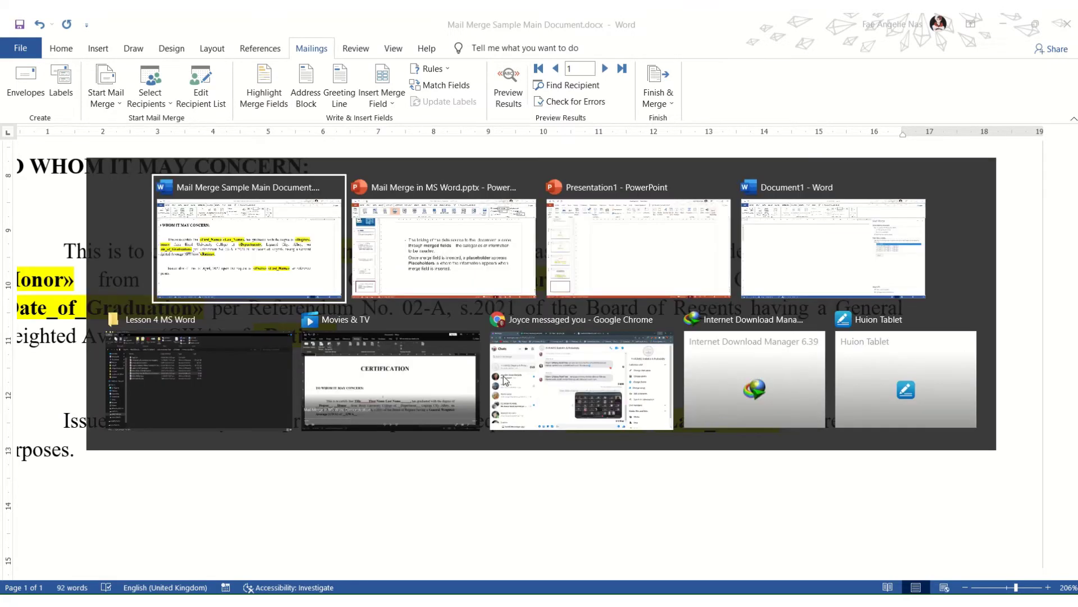
key("alt+Tab")
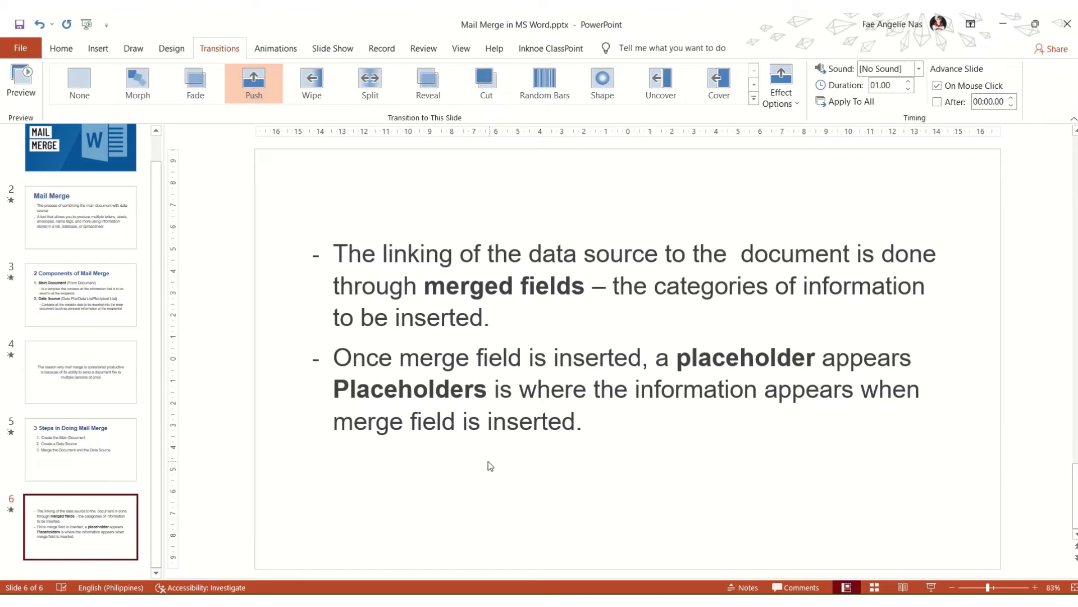
key("alt+Tab")
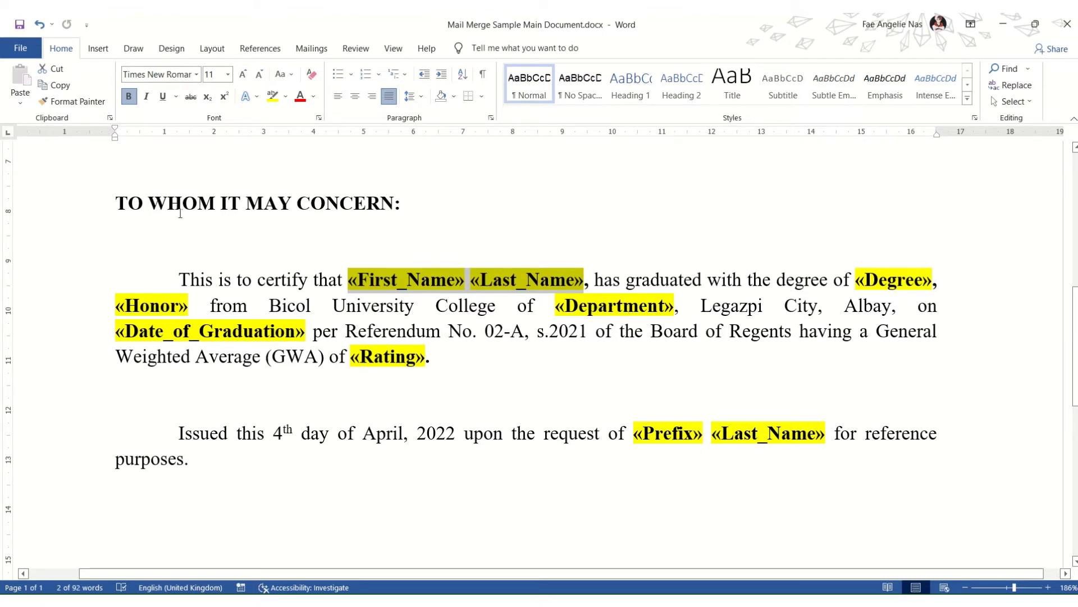
Step: Turn on Preview Results and step through graduate records 1 to 3, ending on the third
left_click(312, 49)
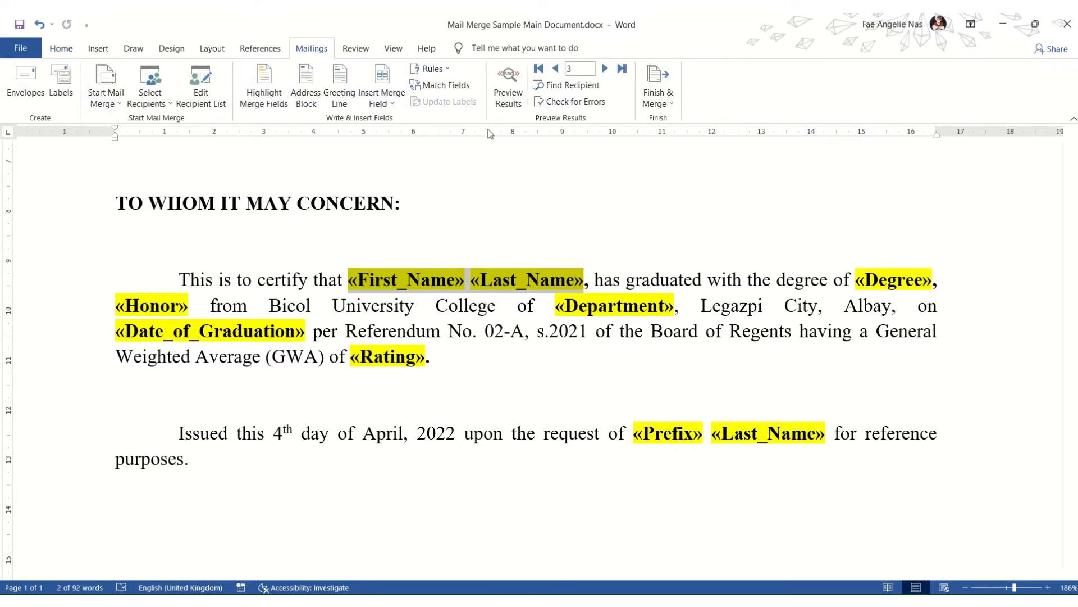
left_click(520, 103)
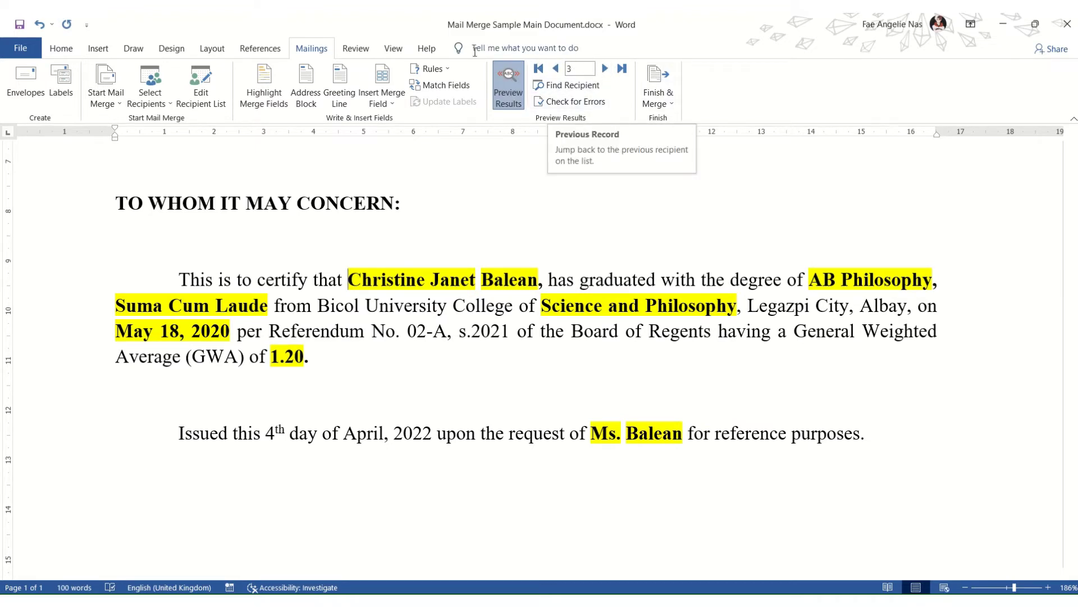
left_click(562, 73)
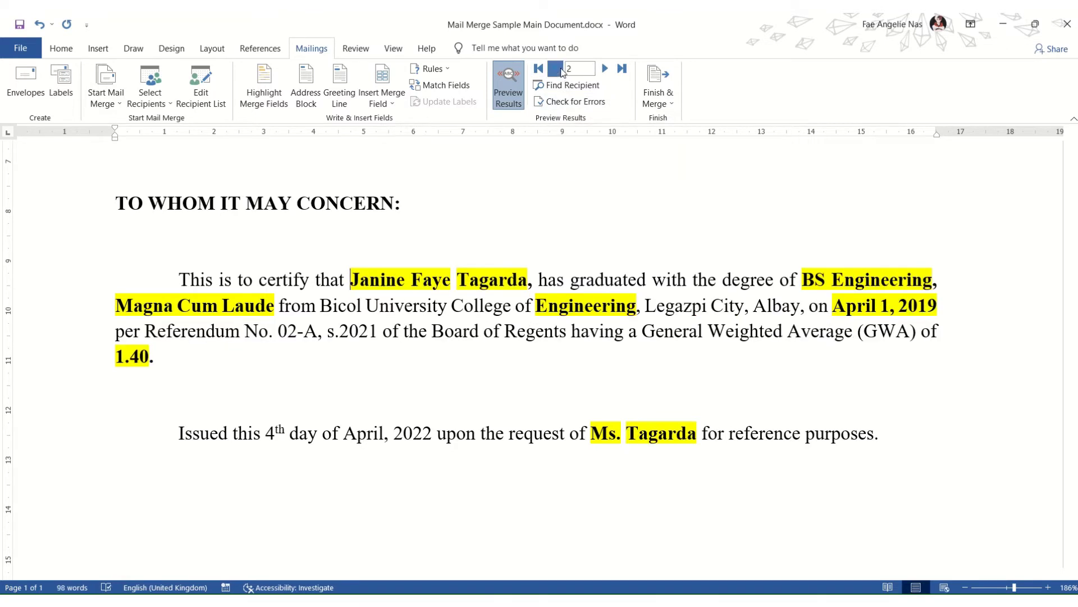
left_click(562, 73)
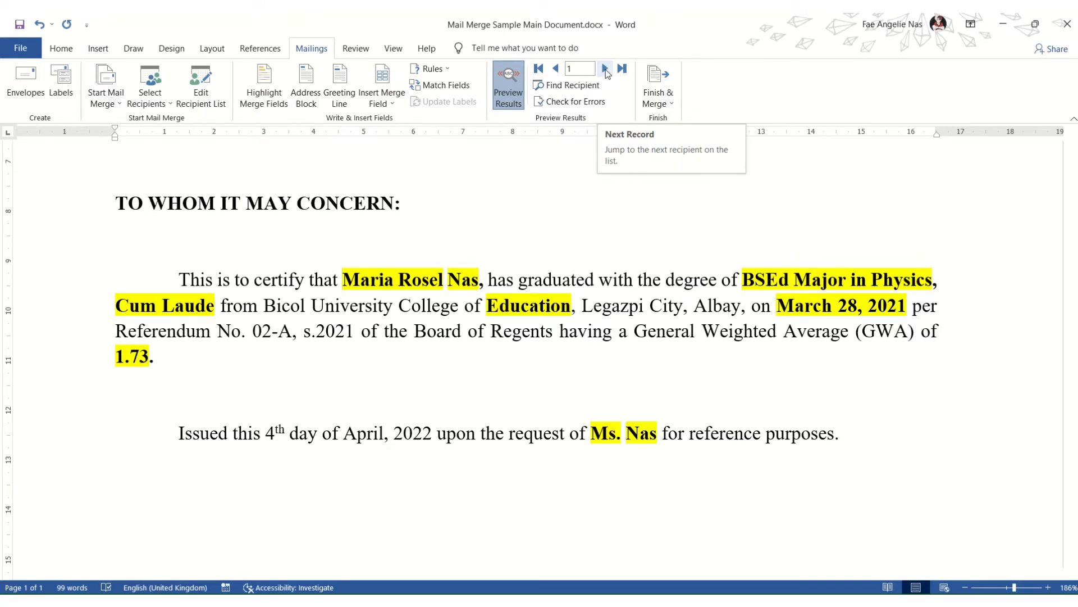
left_click(606, 70)
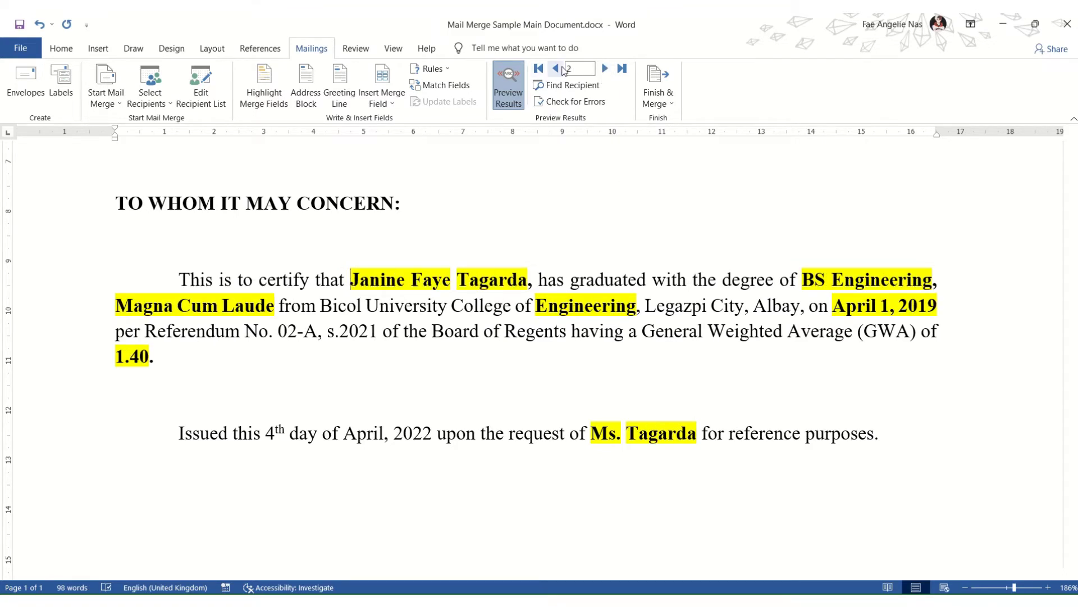
left_click(563, 68)
left_click(605, 68)
left_click(606, 69)
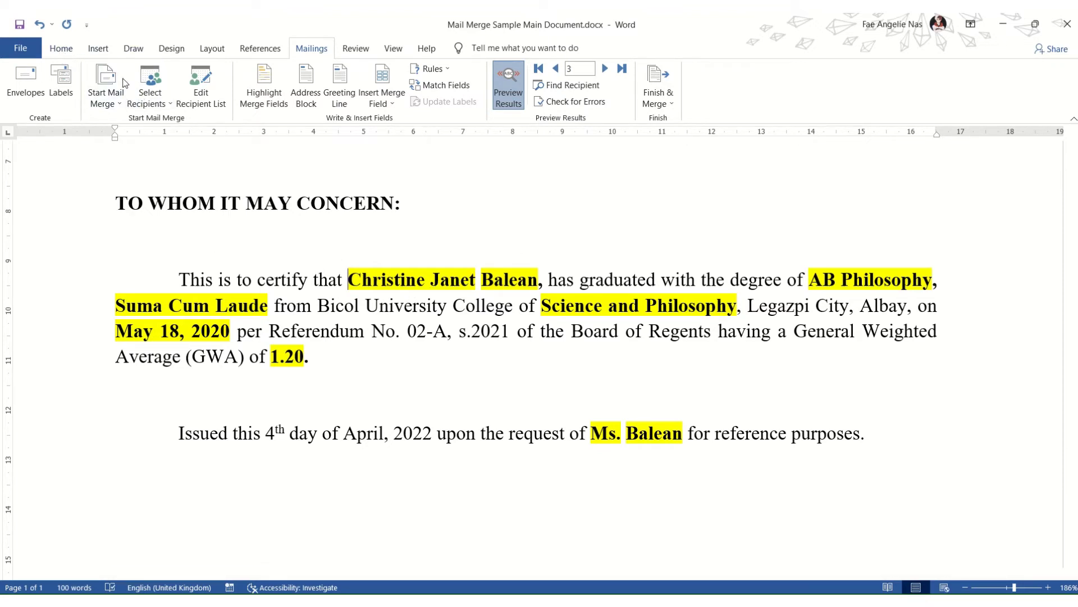
Step: Scroll the third graduate's unshaded preview from title to the Registrar's signature
left_click(58, 49)
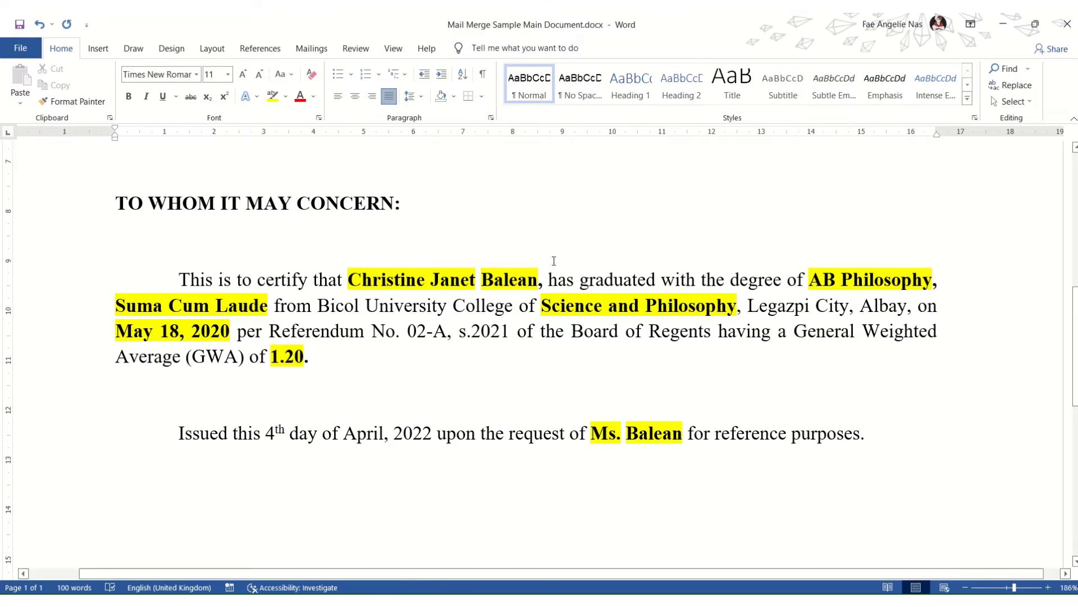
mouse_move(466, 19)
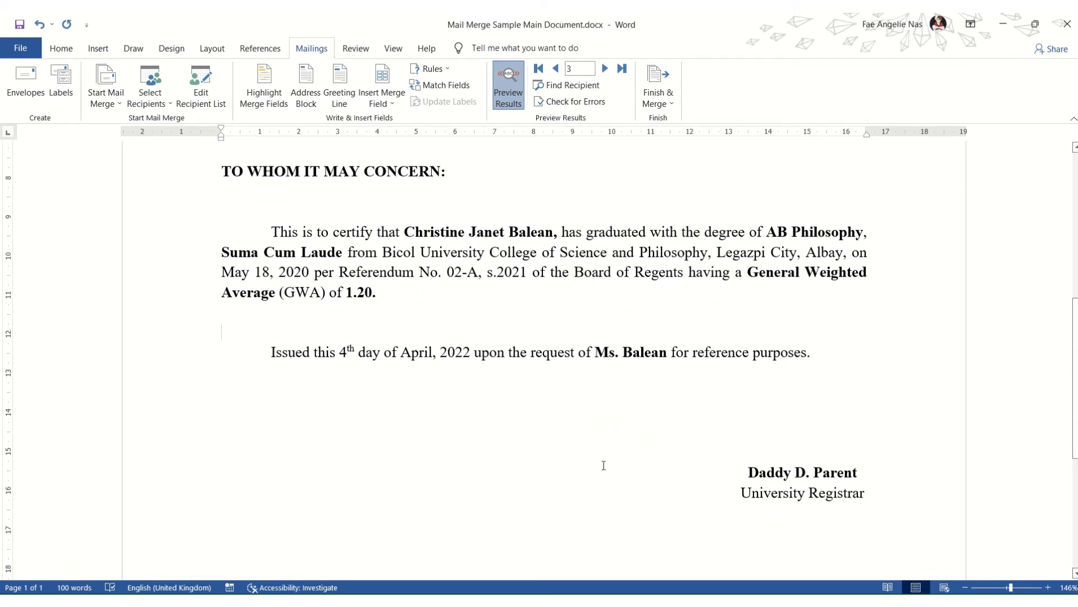
scroll(587, 469, "up", 3)
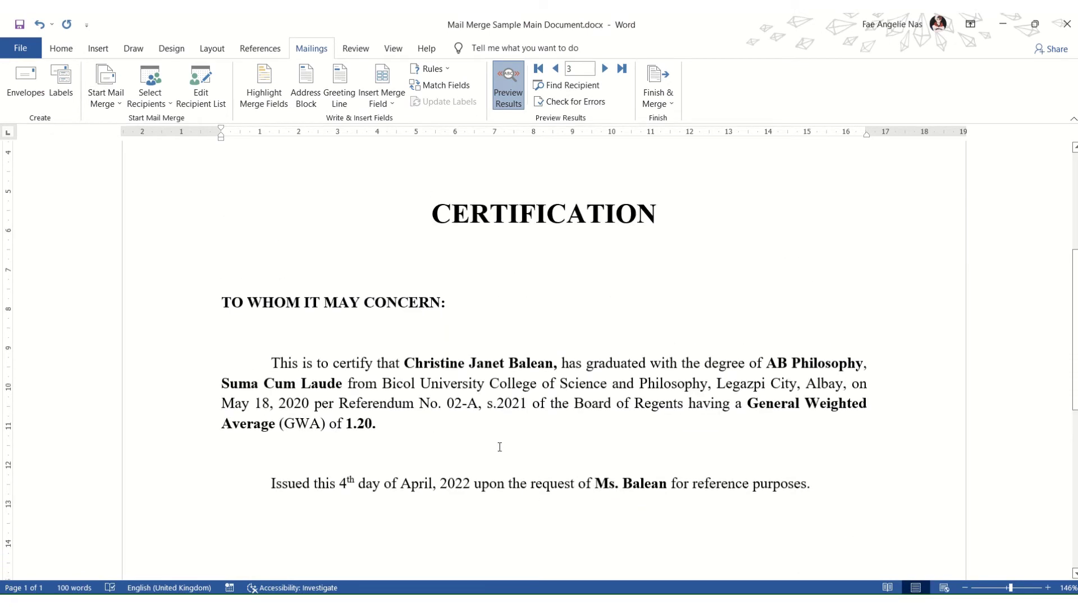
scroll(458, 450, "down", 1)
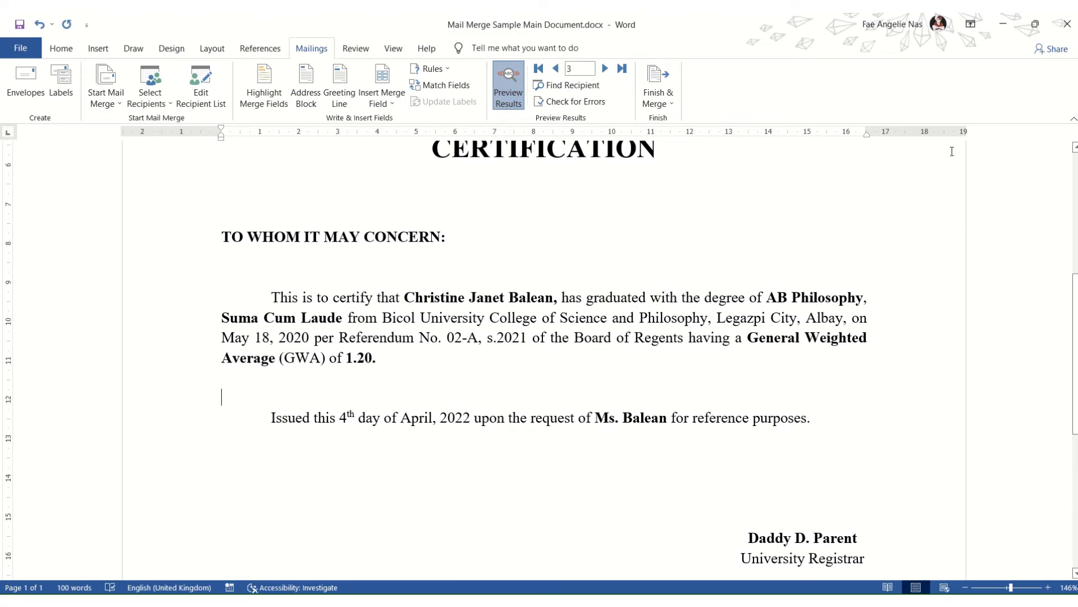
Step: Try the All, Current record and From options in Print Documents, then close without printing
left_click(669, 103)
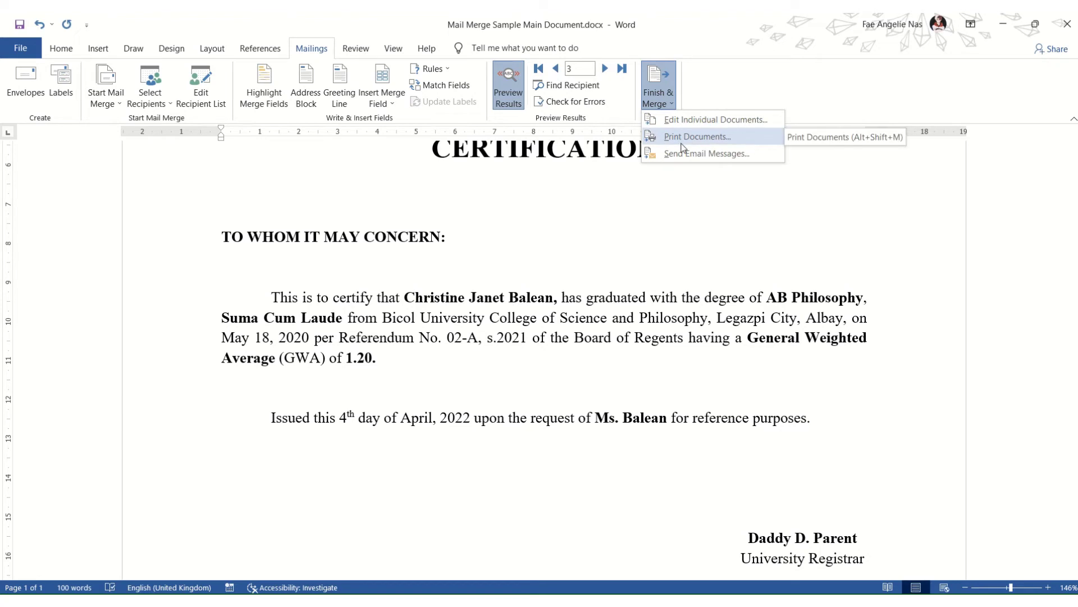
left_click(731, 142)
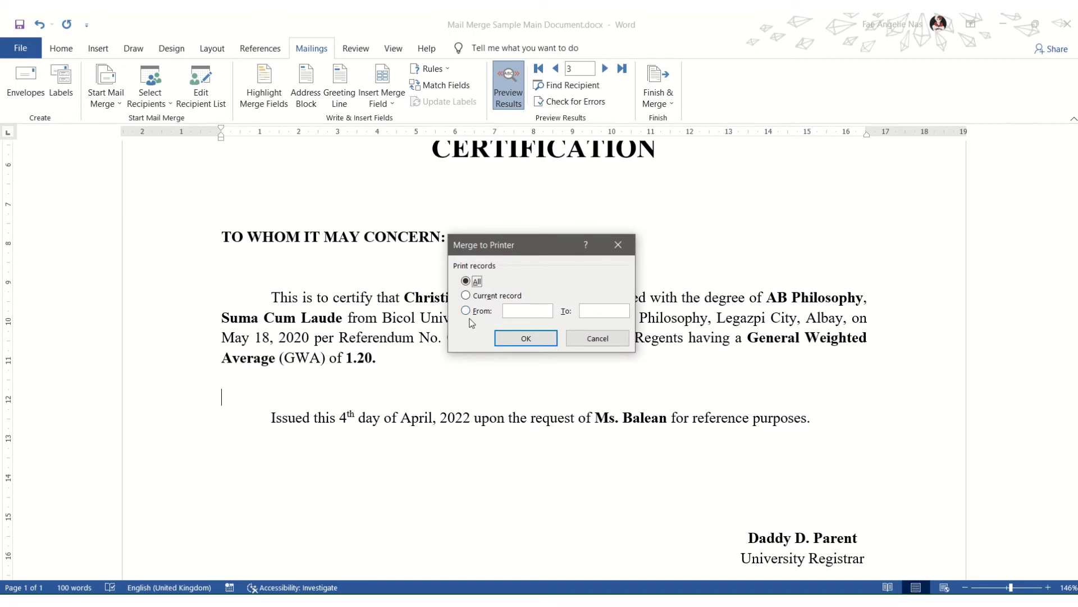
left_click(466, 295)
left_click(467, 282)
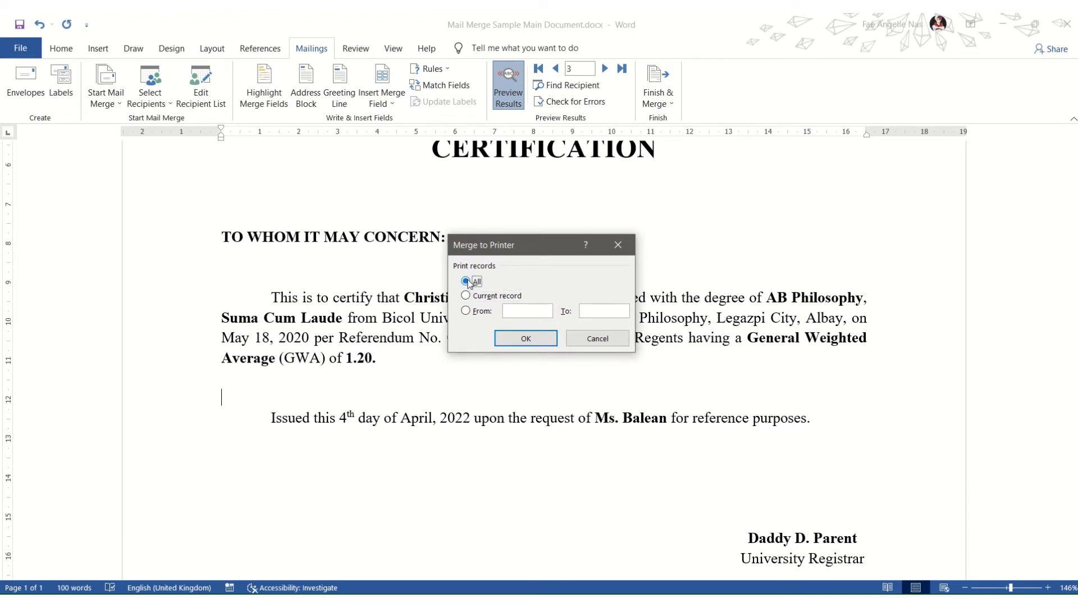
left_click(466, 312)
left_click(466, 281)
left_click(618, 244)
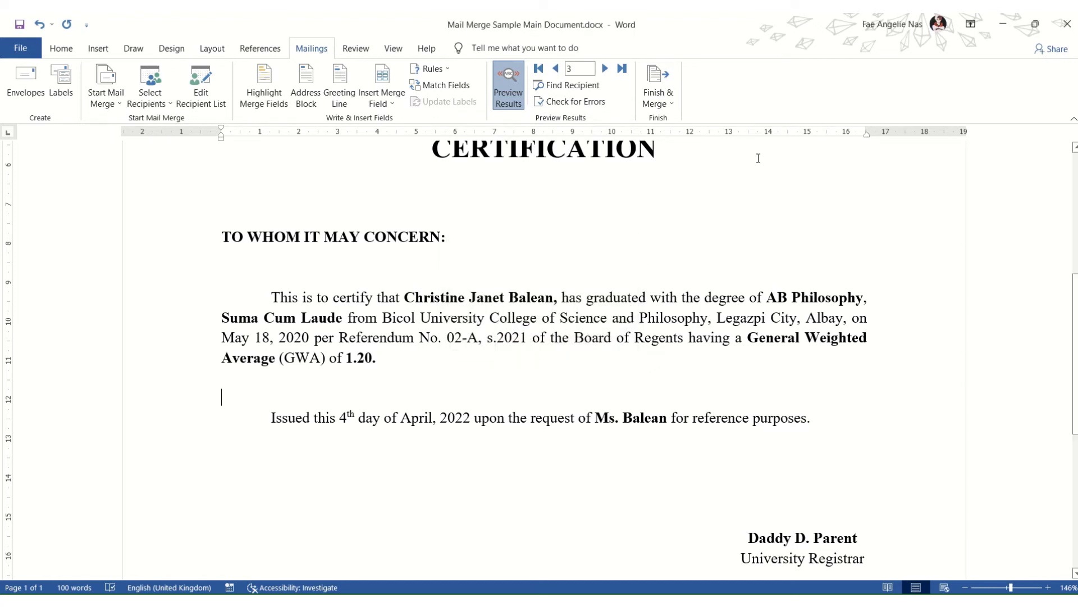
left_click(648, 80)
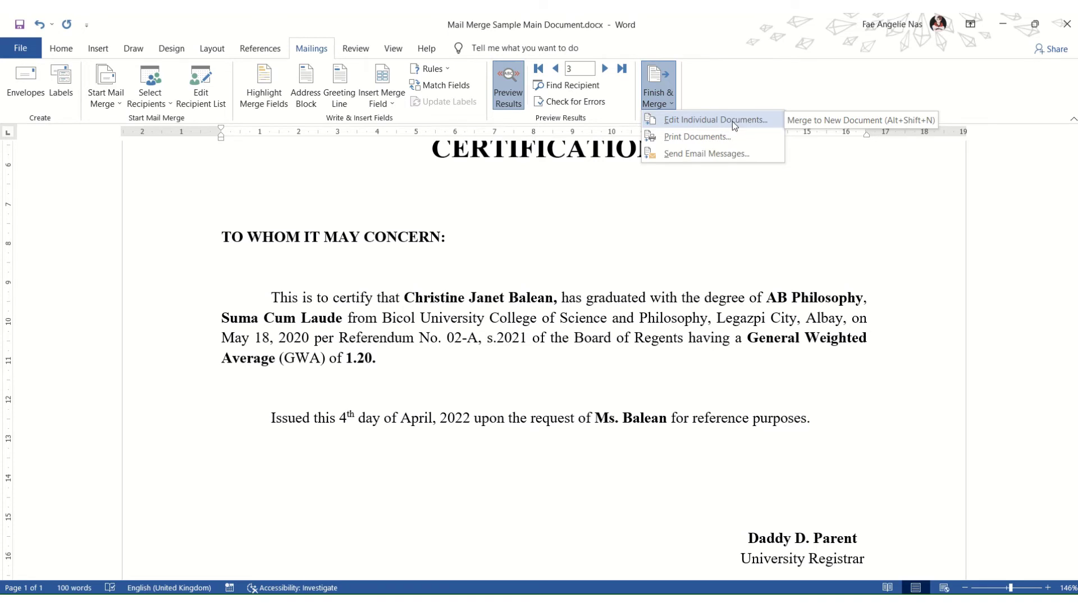
Step: Merge all records with Edit Individual Documents into the new document Letters3
left_click(733, 120)
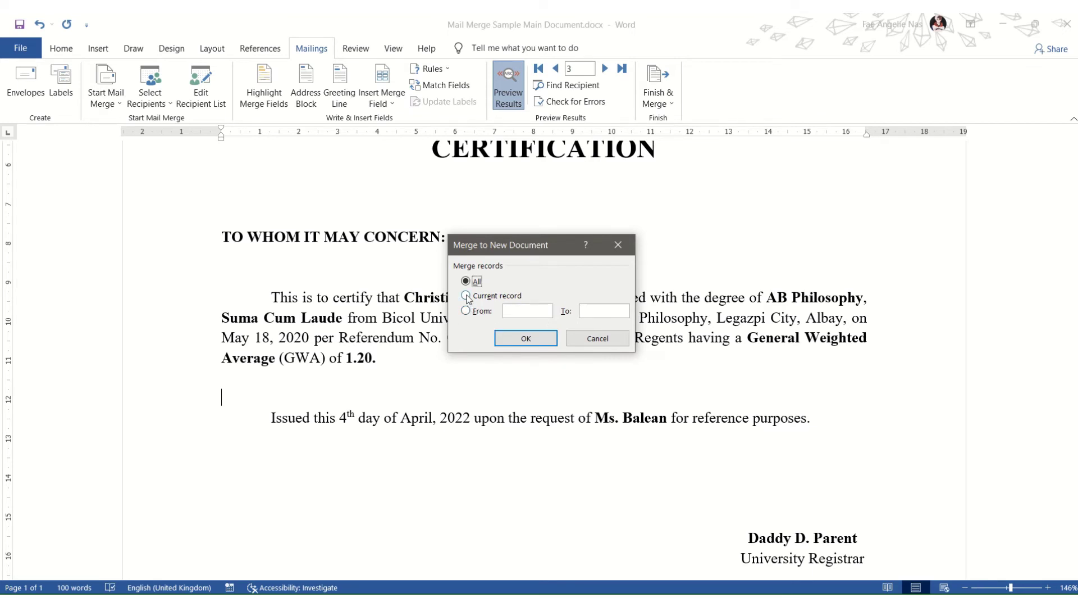
left_click(467, 296)
left_click(465, 281)
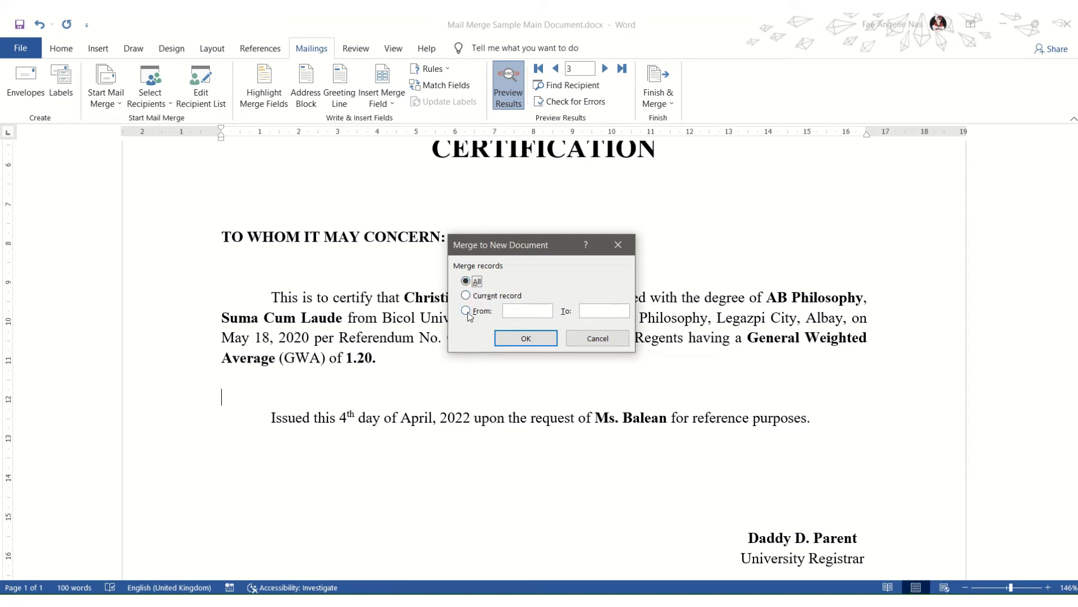
left_click(537, 338)
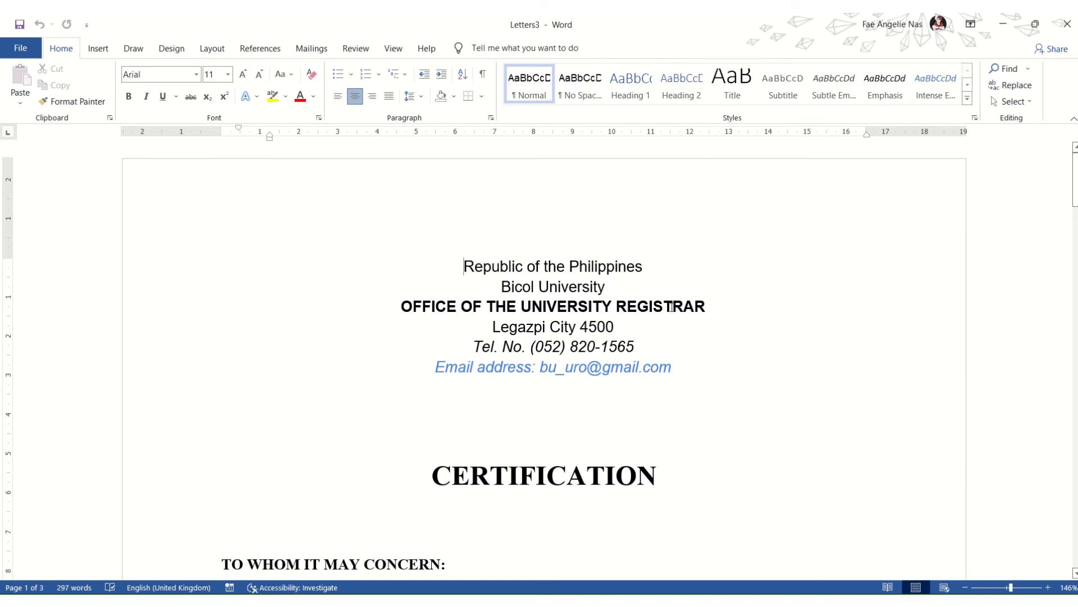
scroll(672, 306, "down", 11)
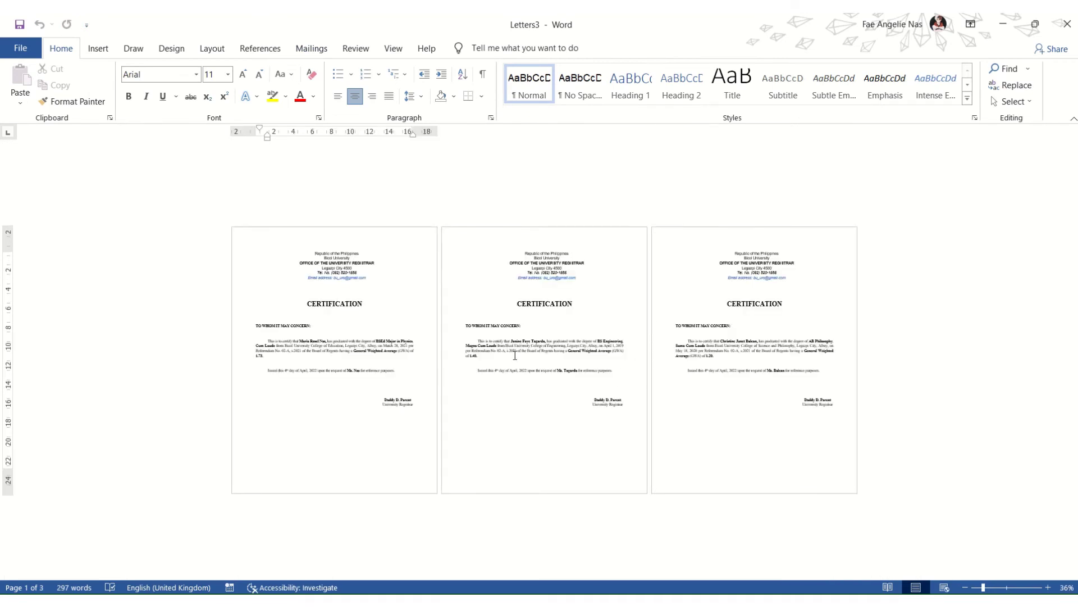
scroll(515, 355, "up", 2)
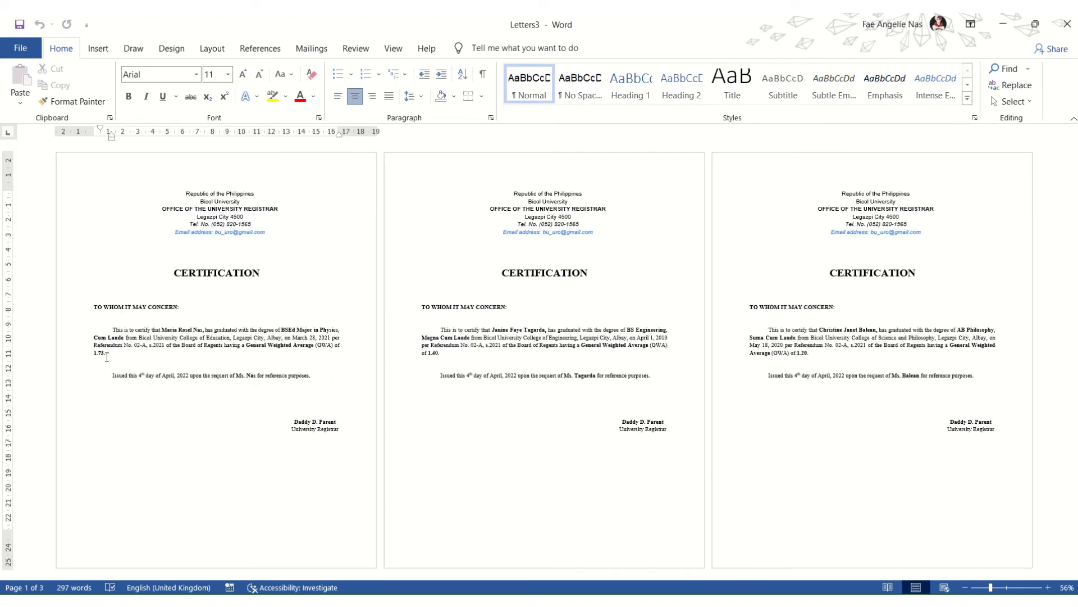
scroll(198, 335, "up", 6)
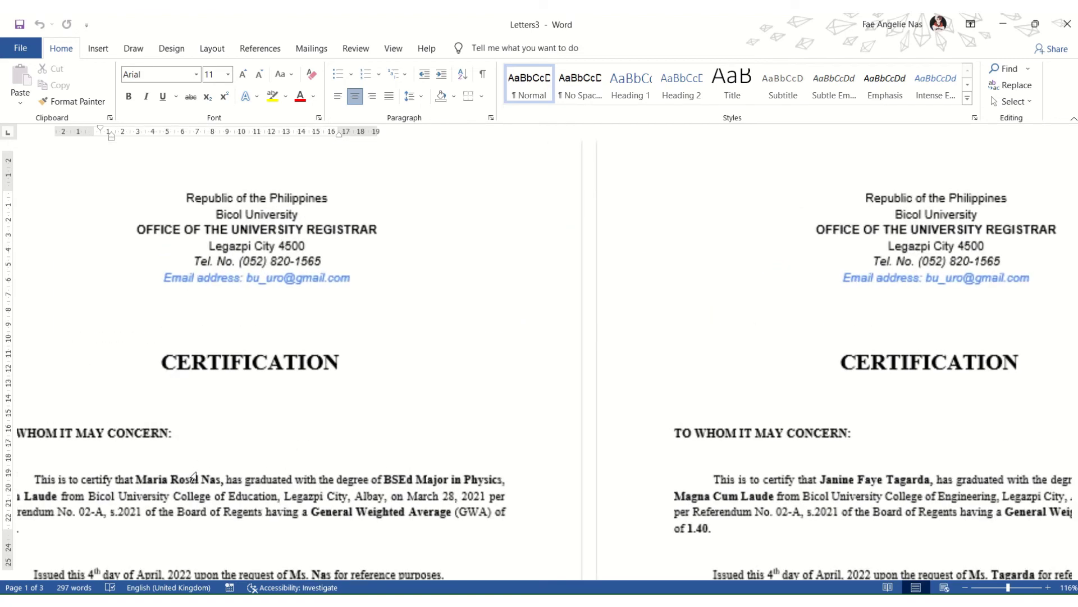
scroll(657, 275, "down", 2)
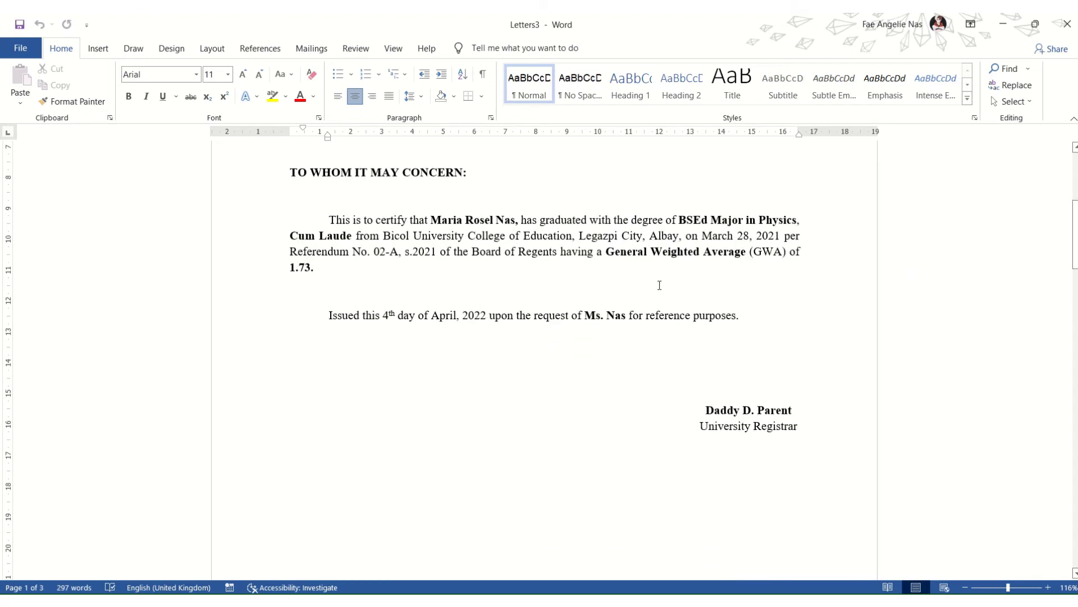
scroll(624, 337, "down", 8)
scroll(624, 353, "up", 5)
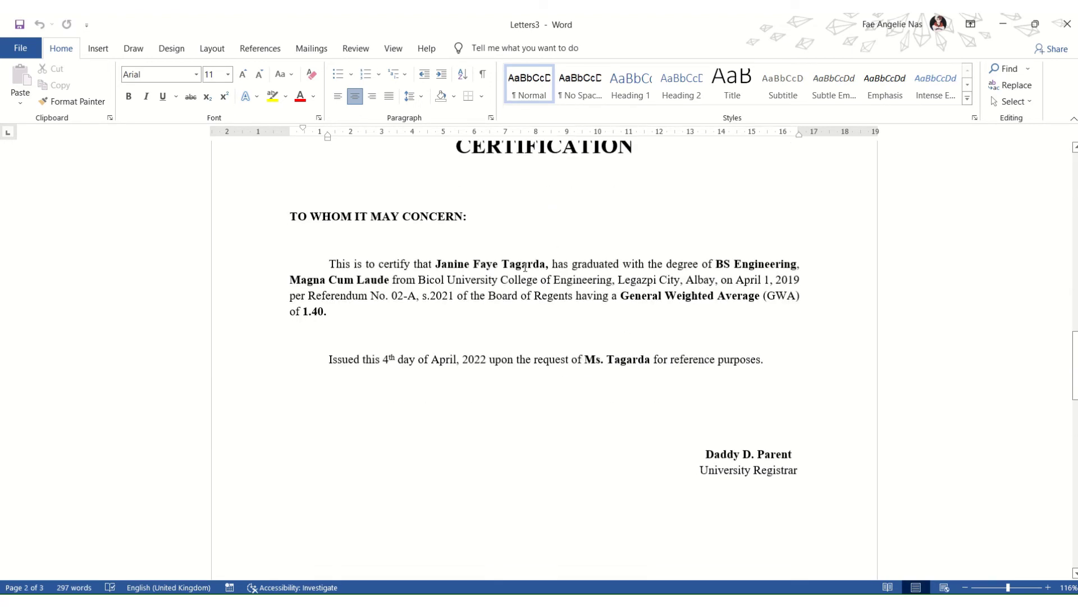
scroll(549, 331, "down", 6)
scroll(548, 334, "down", 6)
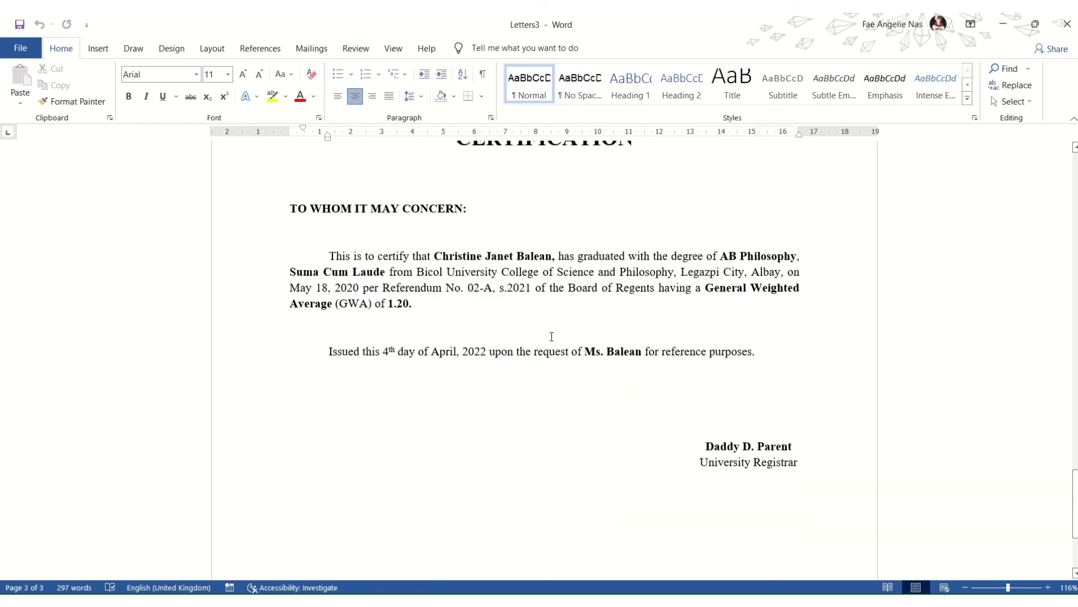
scroll(547, 346, "down", 4)
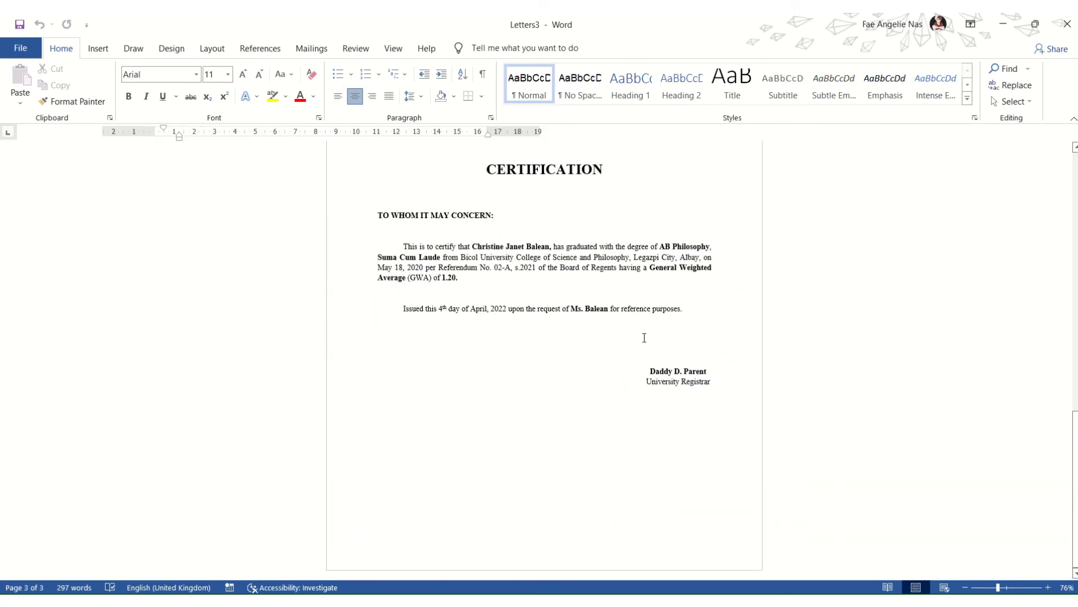
key("alt+Tab")
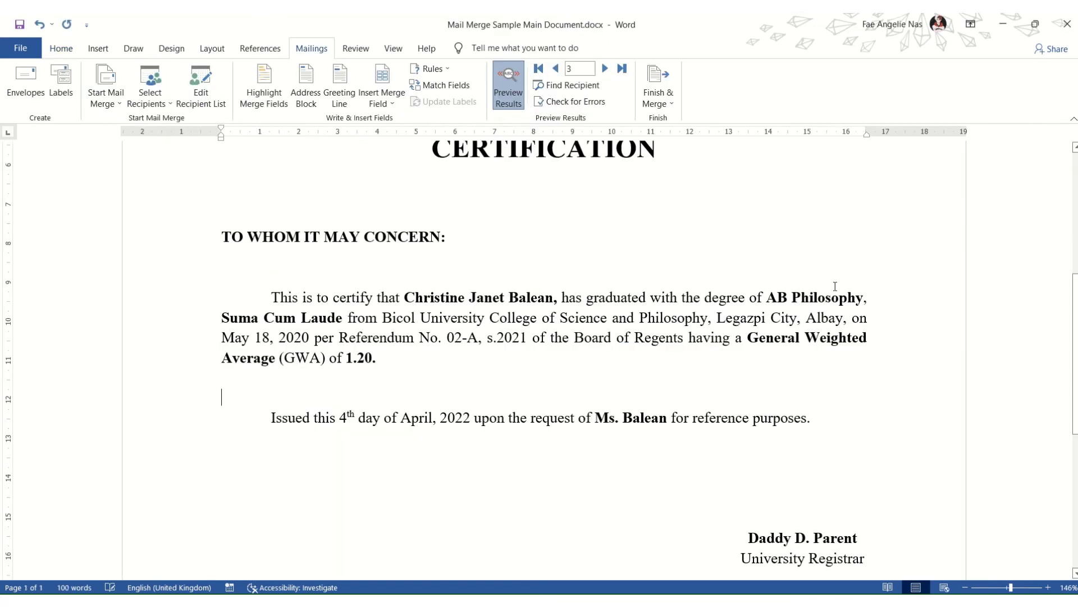
scroll(848, 321, "down", 8)
scroll(820, 339, "down", 2)
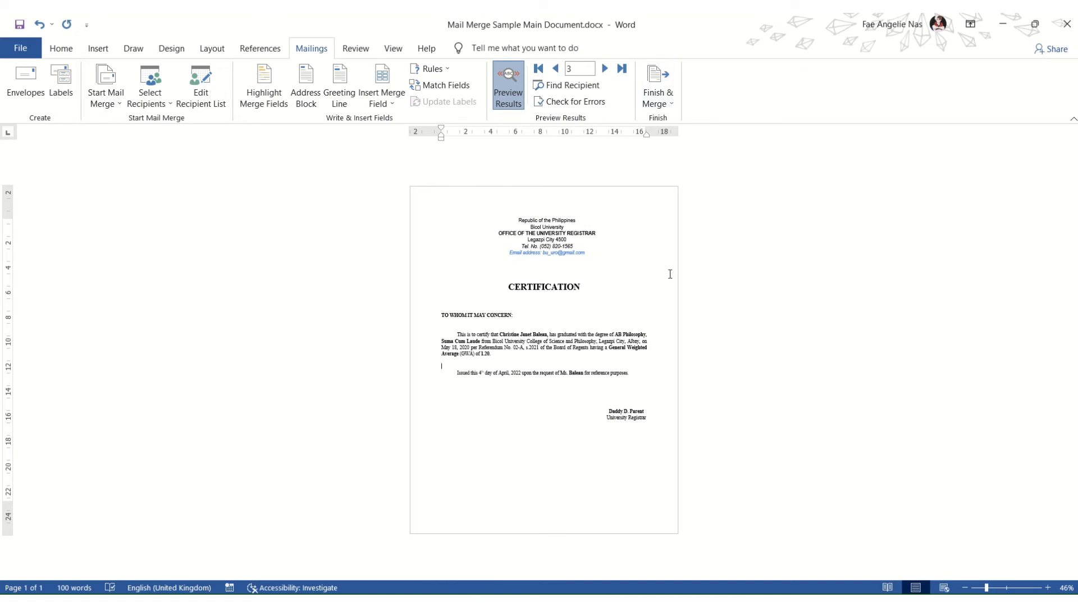
key("alt+Tab")
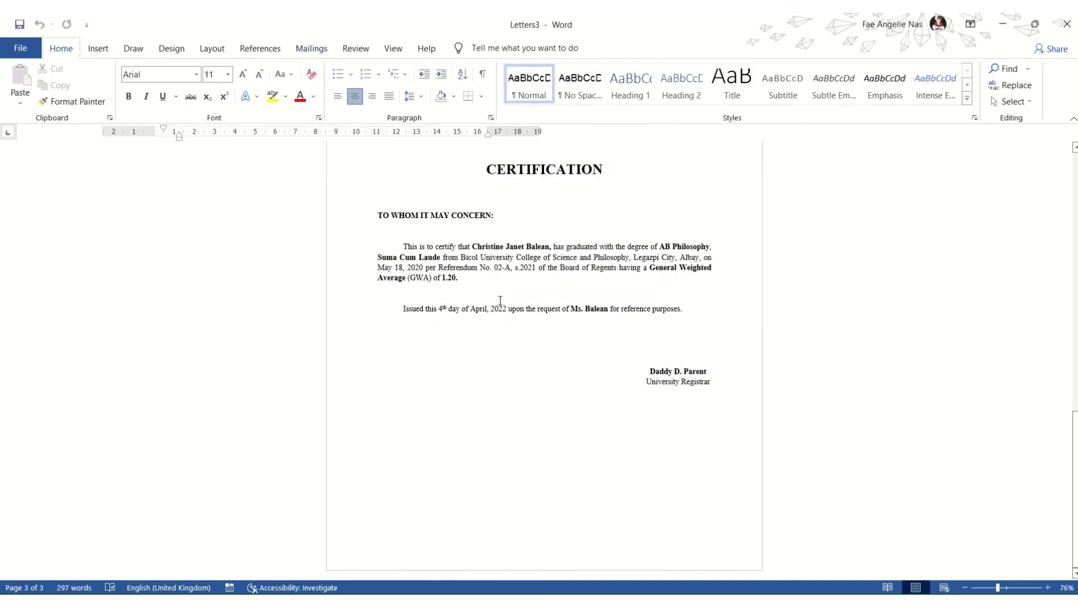
scroll(588, 315, "down", 2)
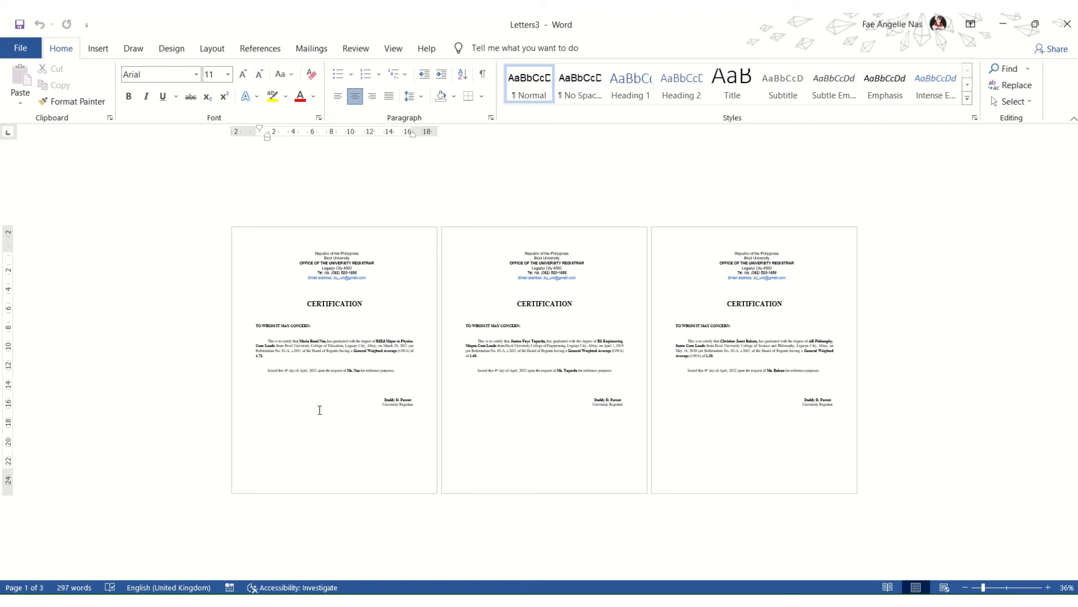
Step: Return to the mail-merge document, then launch Excel from Start with a blank workbook
key("alt+Tab")
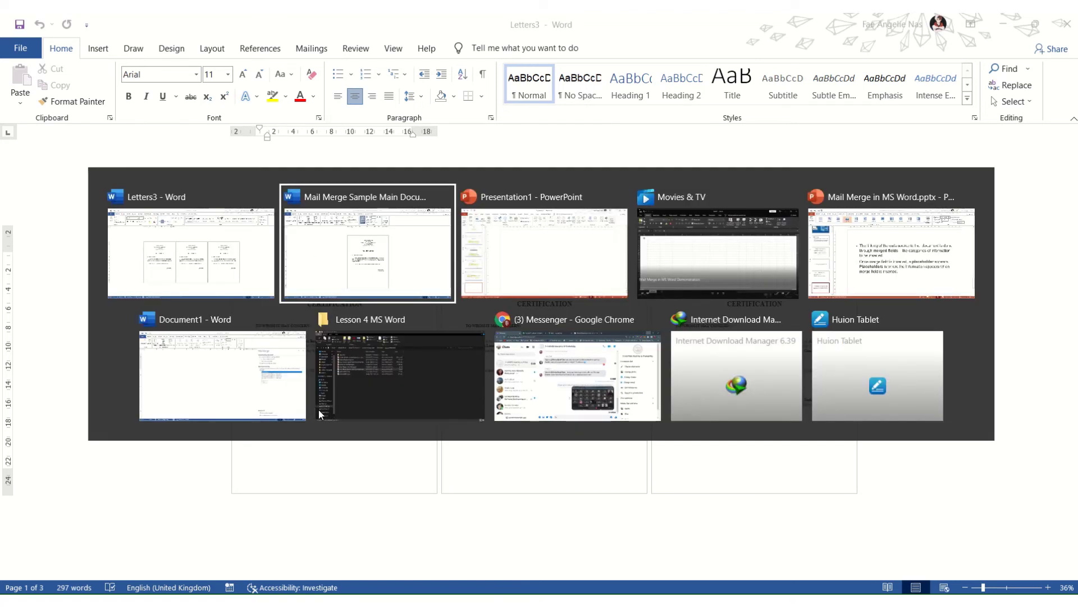
scroll(661, 144, "up", 9)
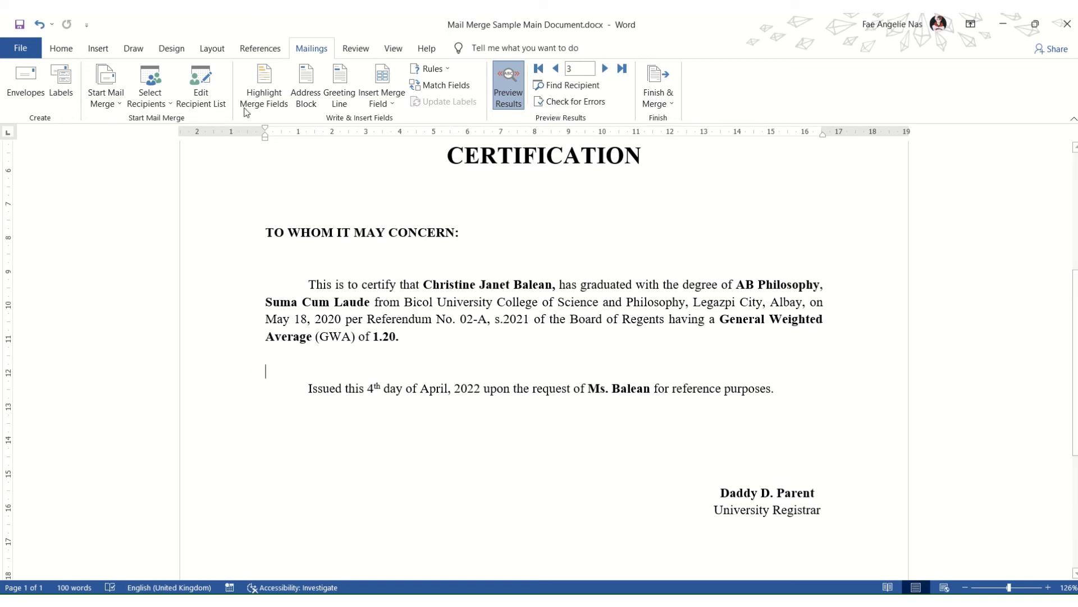
key("super")
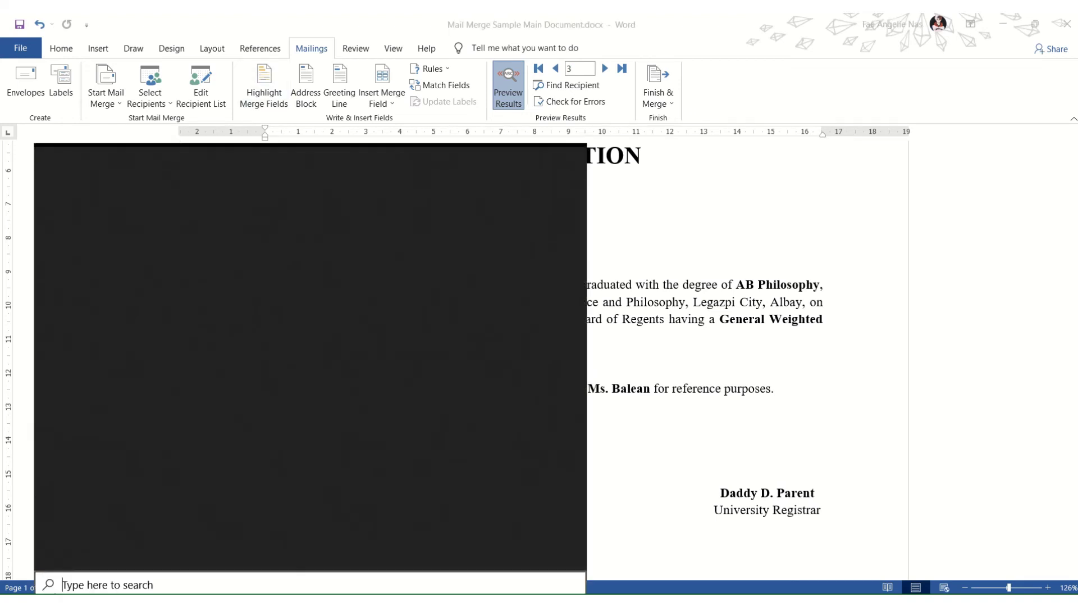
left_click(100, 271)
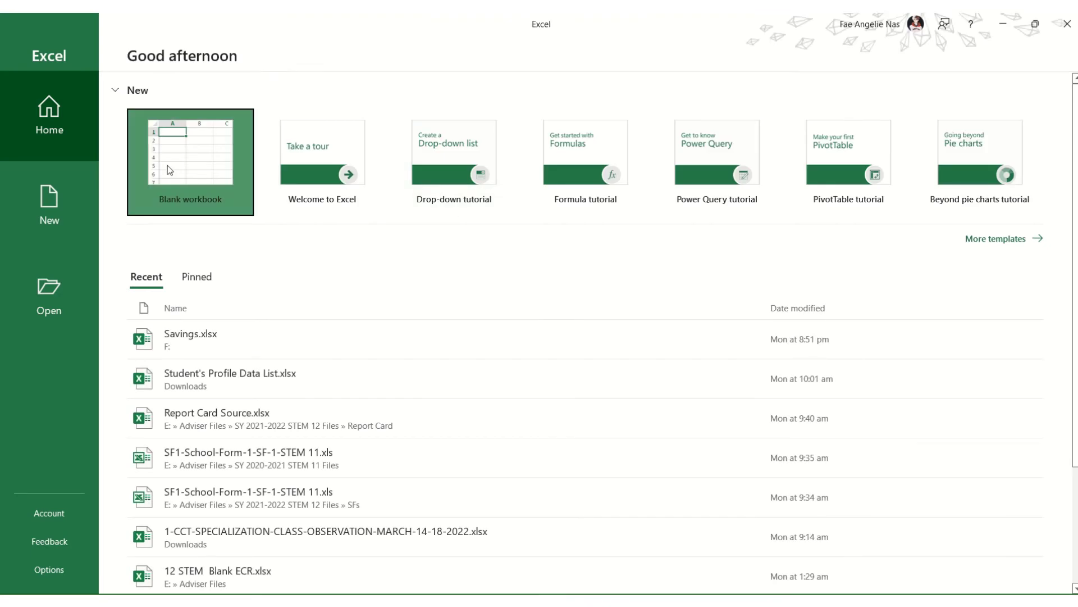
left_click(170, 170)
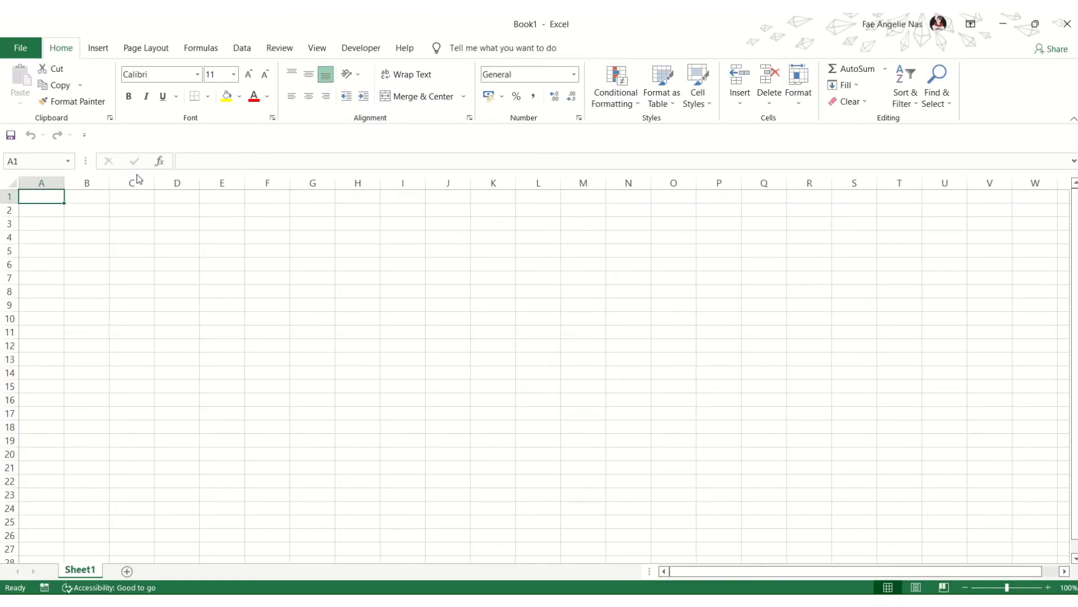
Step: Enter the headings Prefix, First Name and Last Name in cells A1 to C1
left_click(3, 195)
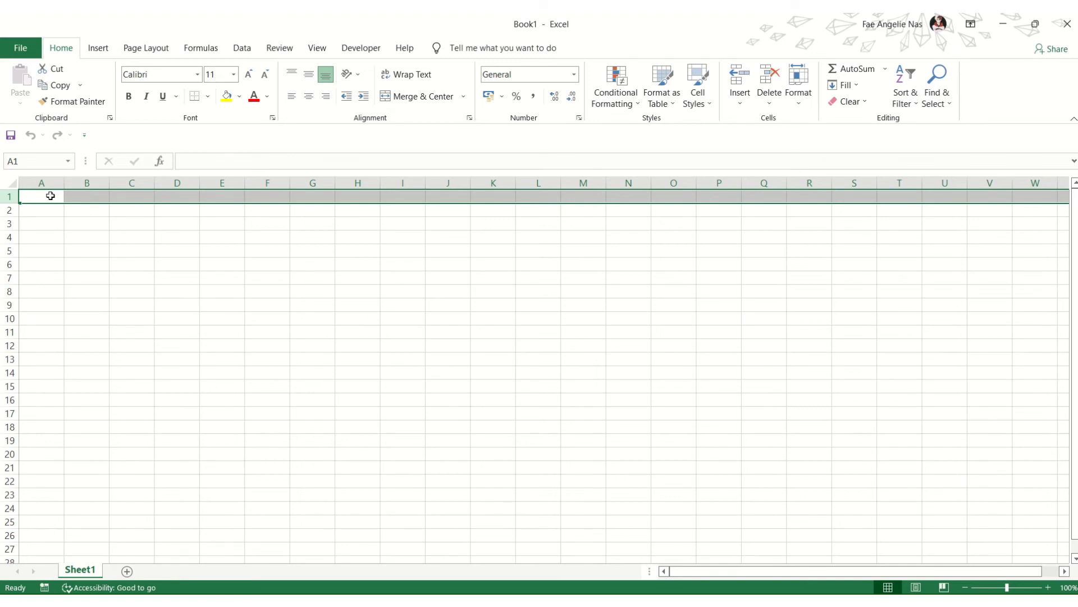
left_click(292, 289)
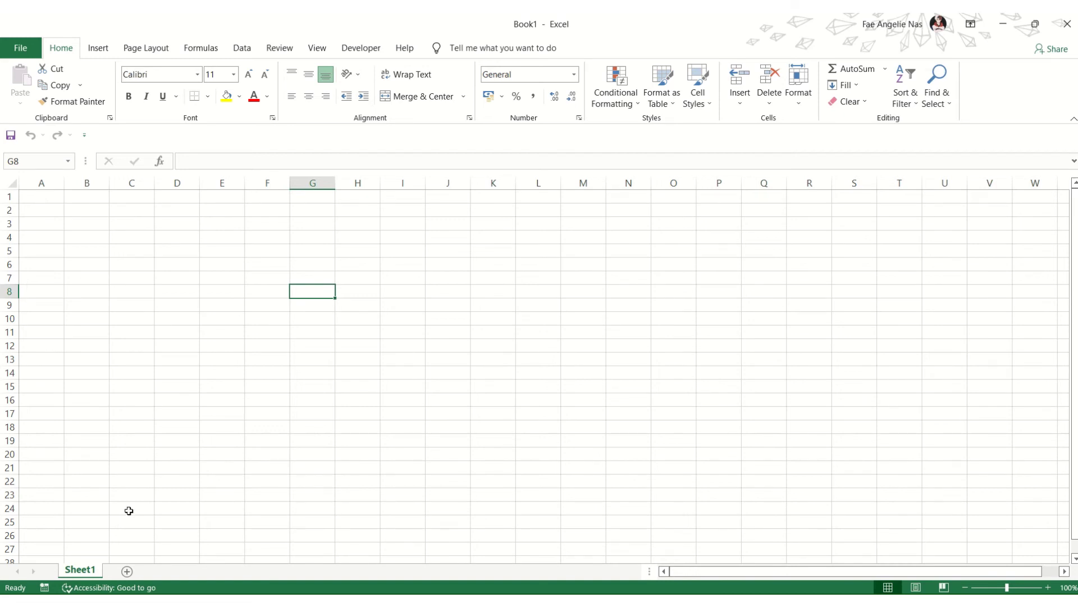
left_click(50, 195)
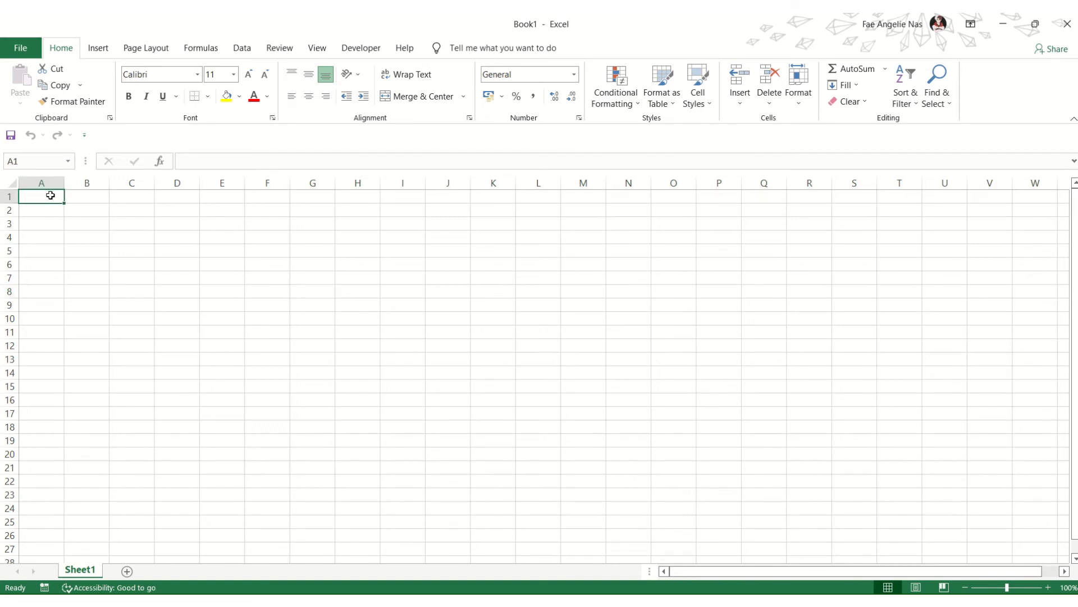
type("Prefix")
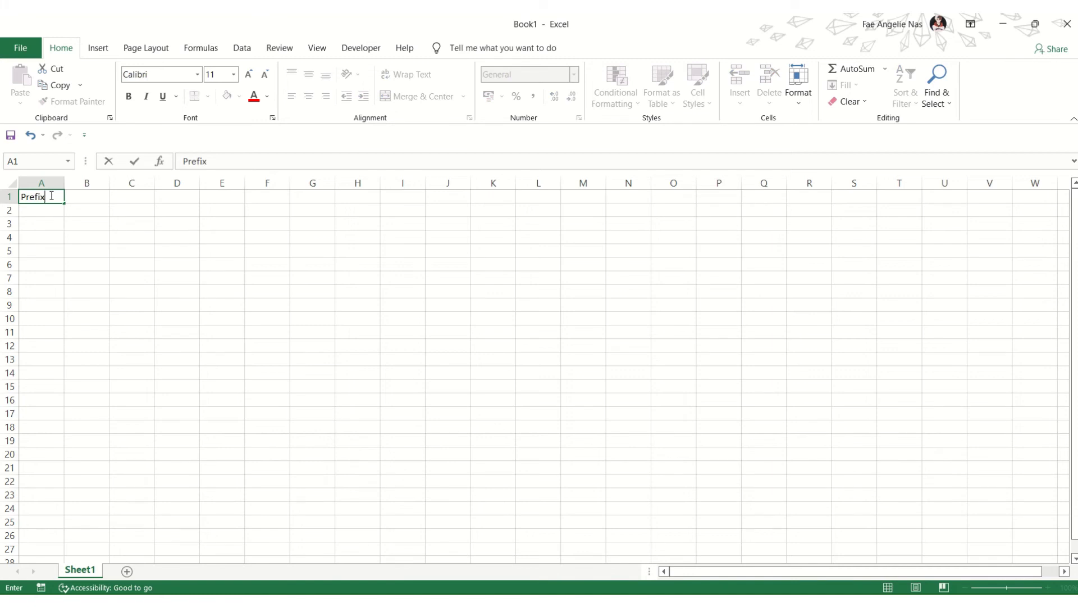
key("Tab")
type("First Name")
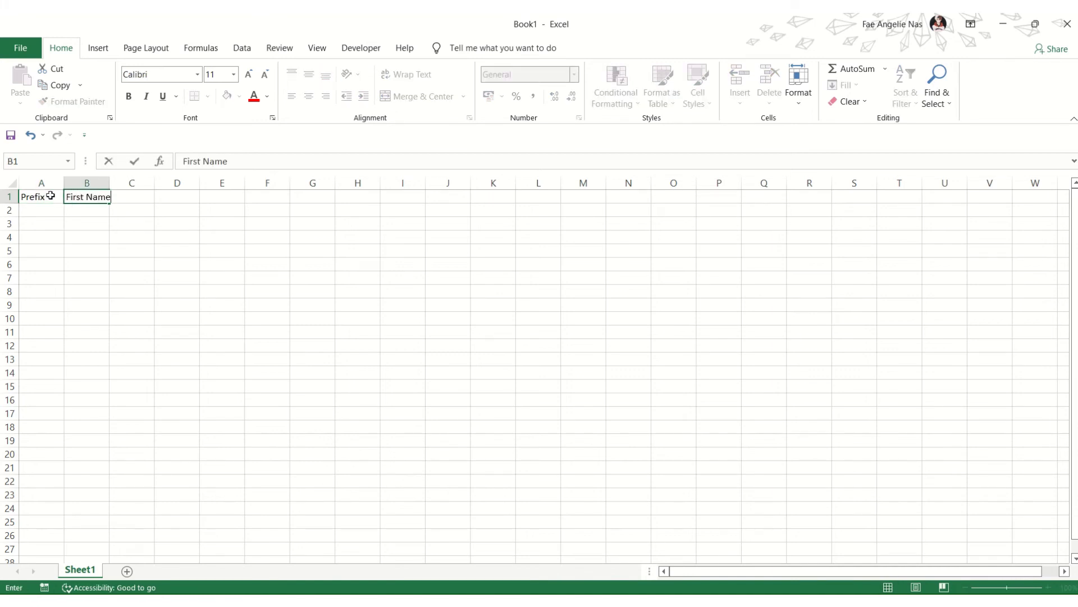
key("Tab")
type("Last ")
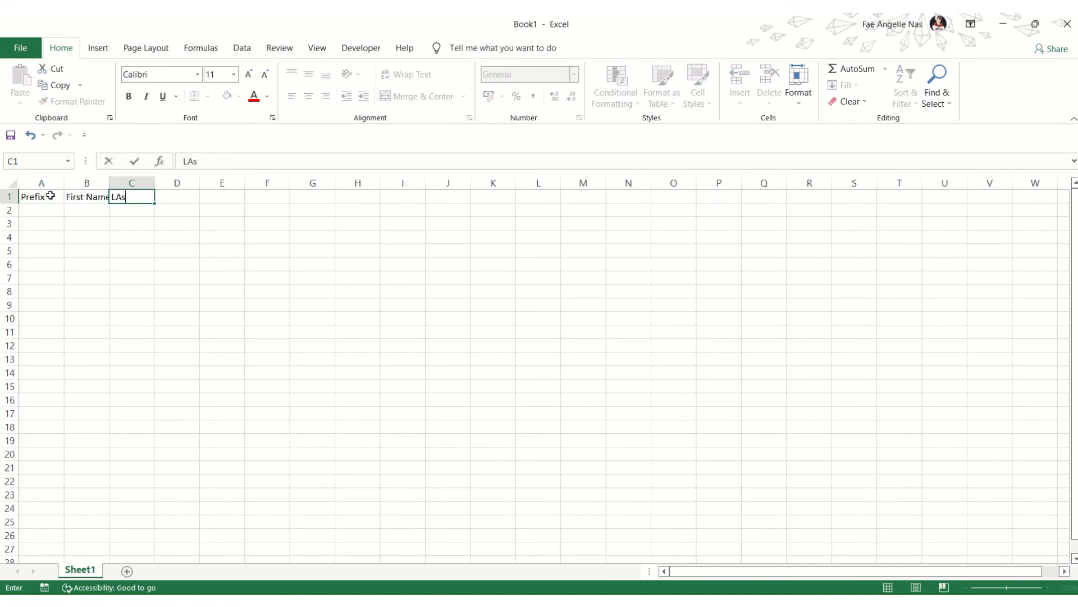
type("Name")
key("Tab")
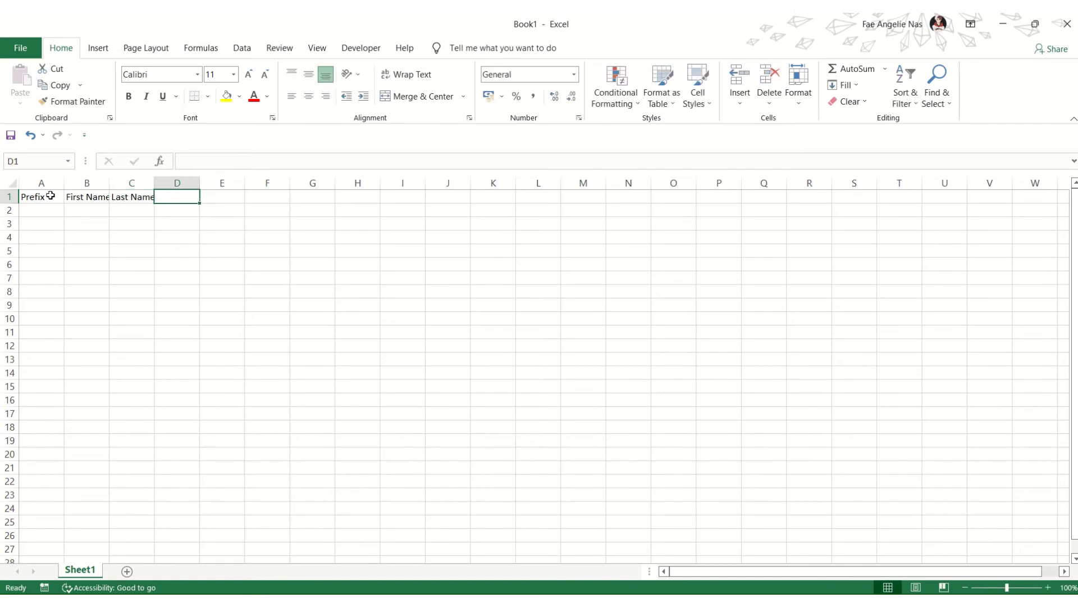
Step: Add headings Degree, Honor, Department and Date of Graduation`Rating in D1 to G1
type("Degree")
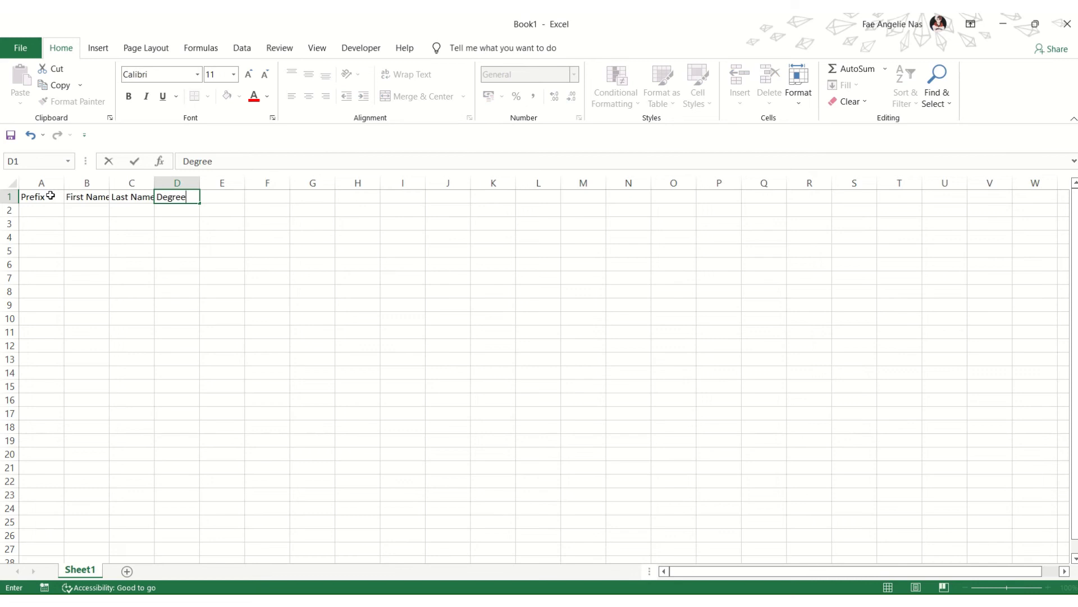
key("Tab")
type("Honor")
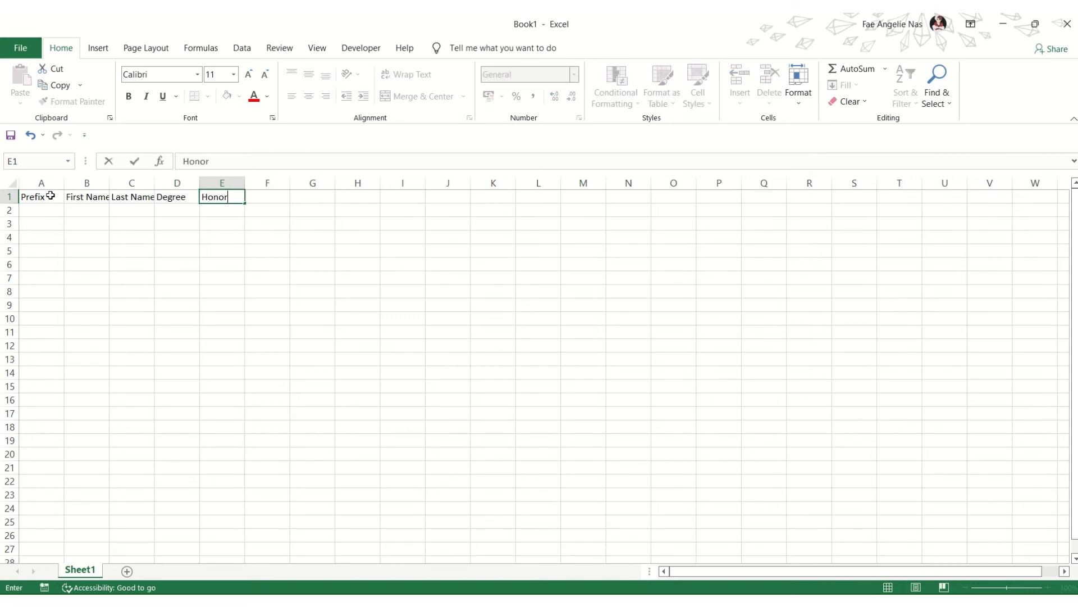
key("Tab")
type("Dep")
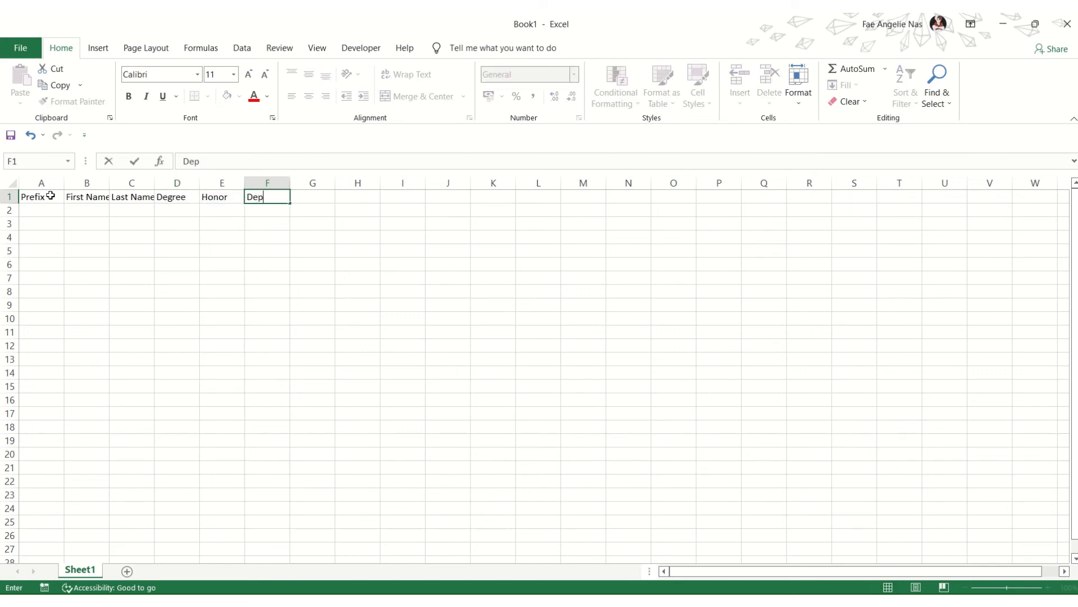
type("artment")
key("Tab")
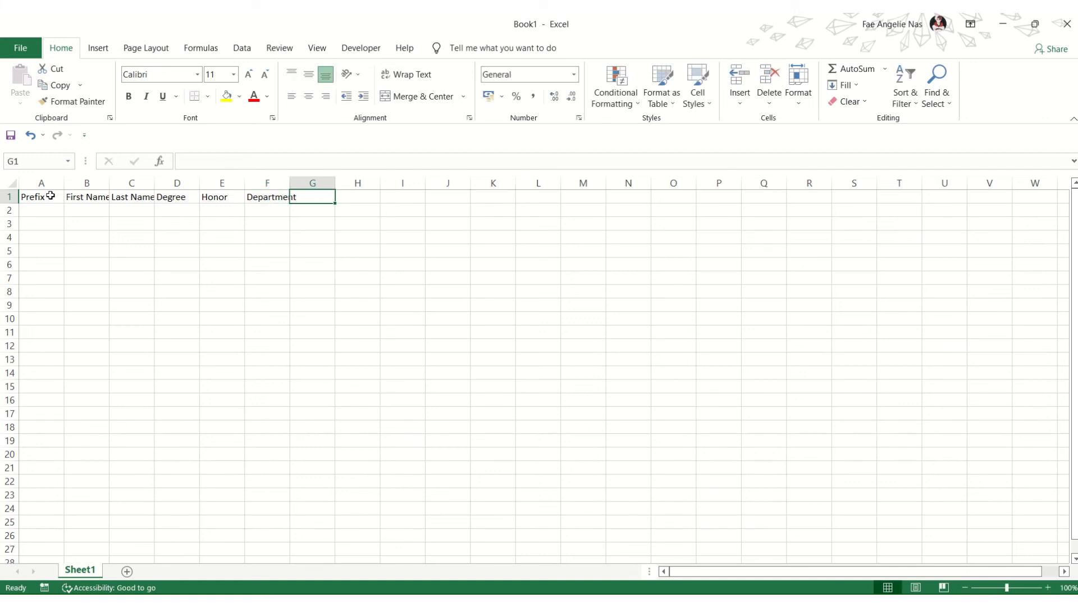
type("Date of")
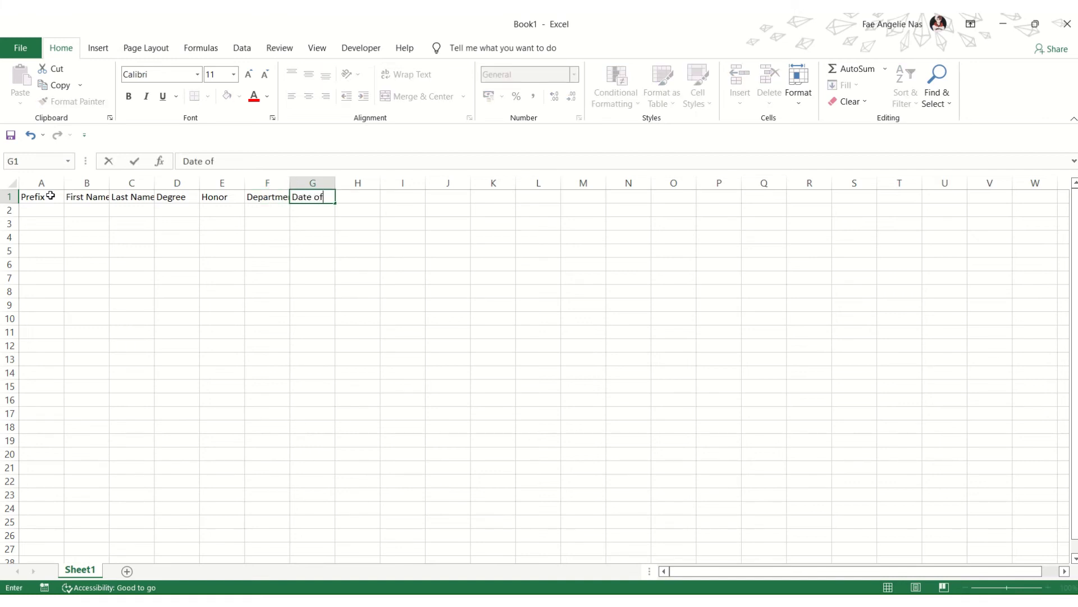
type(" Graduation`Ra")
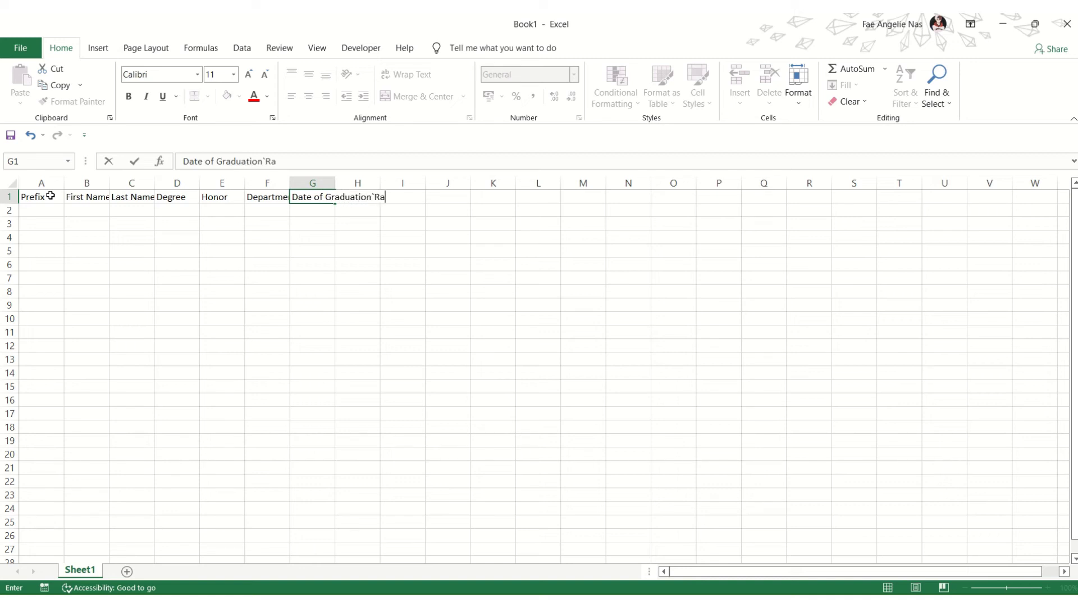
type("ting")
left_click(215, 238)
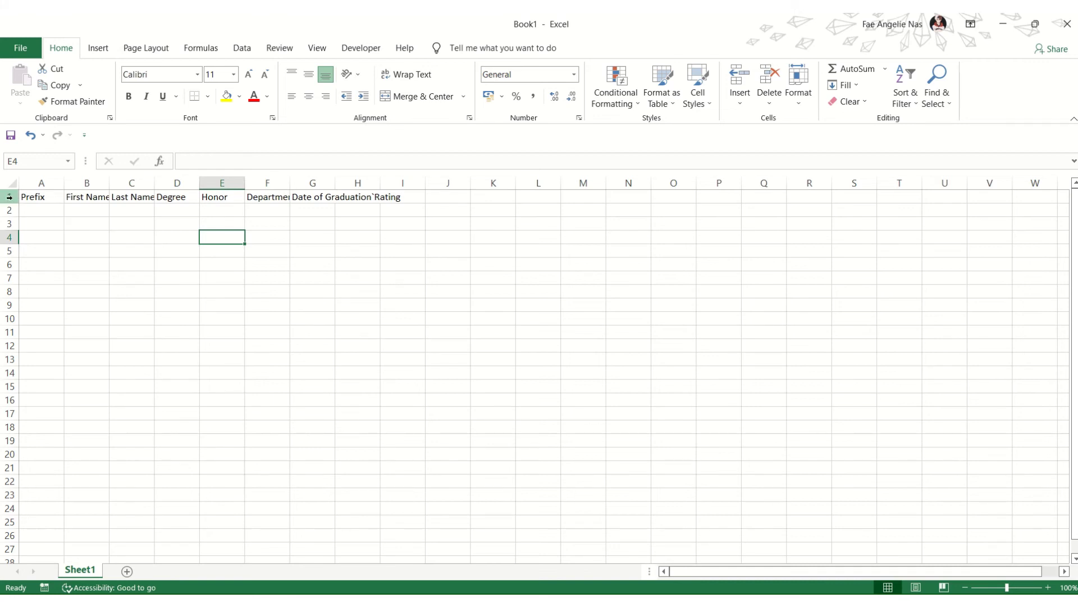
Step: In Word, undo the last edit and show merge field names instead of graduate data
key("alt+Tab")
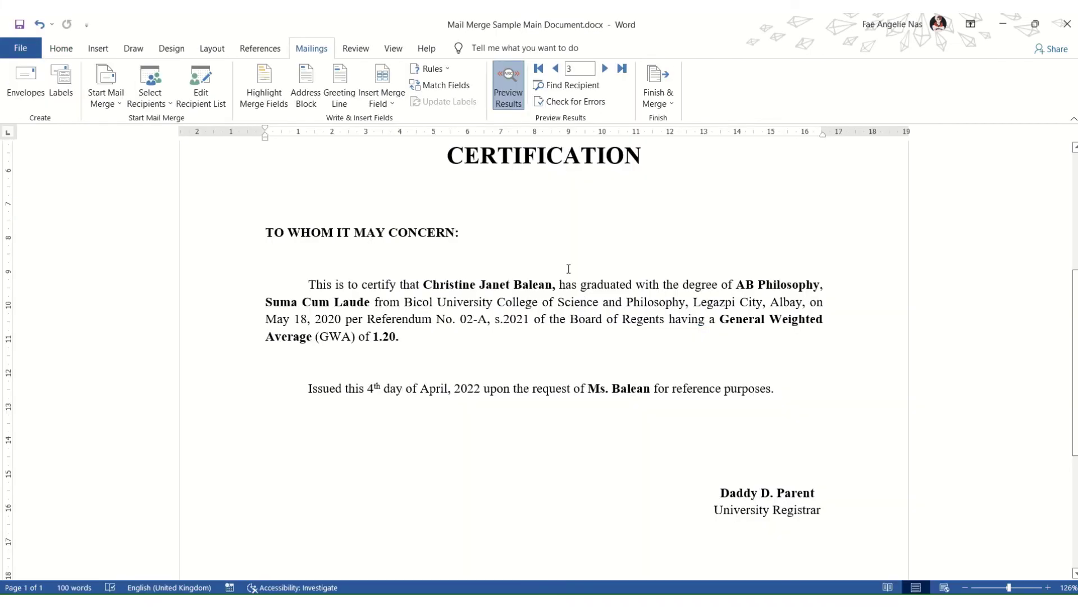
key("ctrl+z")
left_click(514, 91)
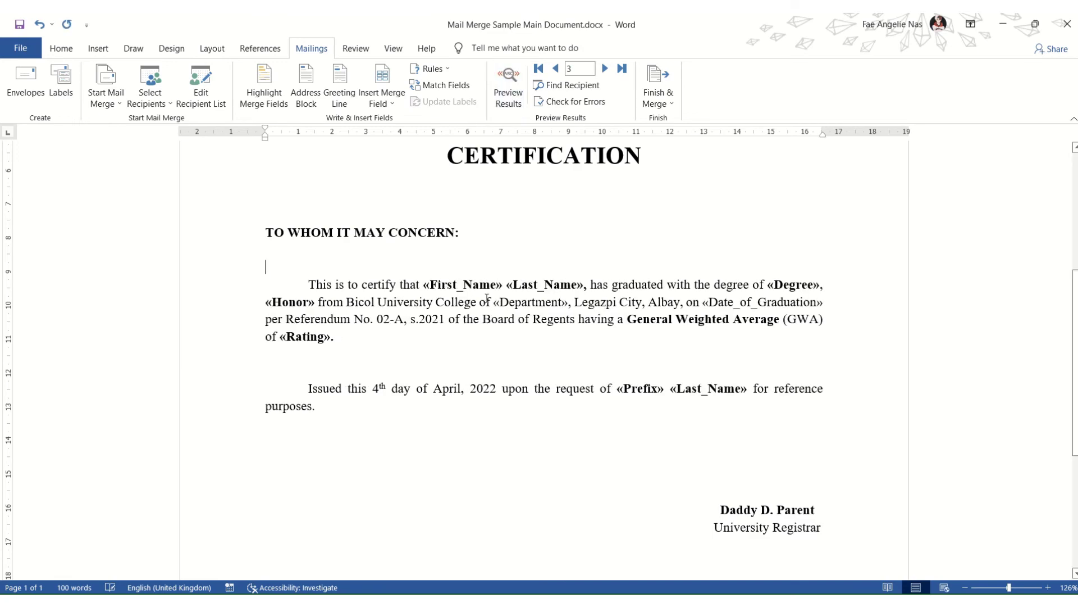
scroll(572, 342, "up", 8)
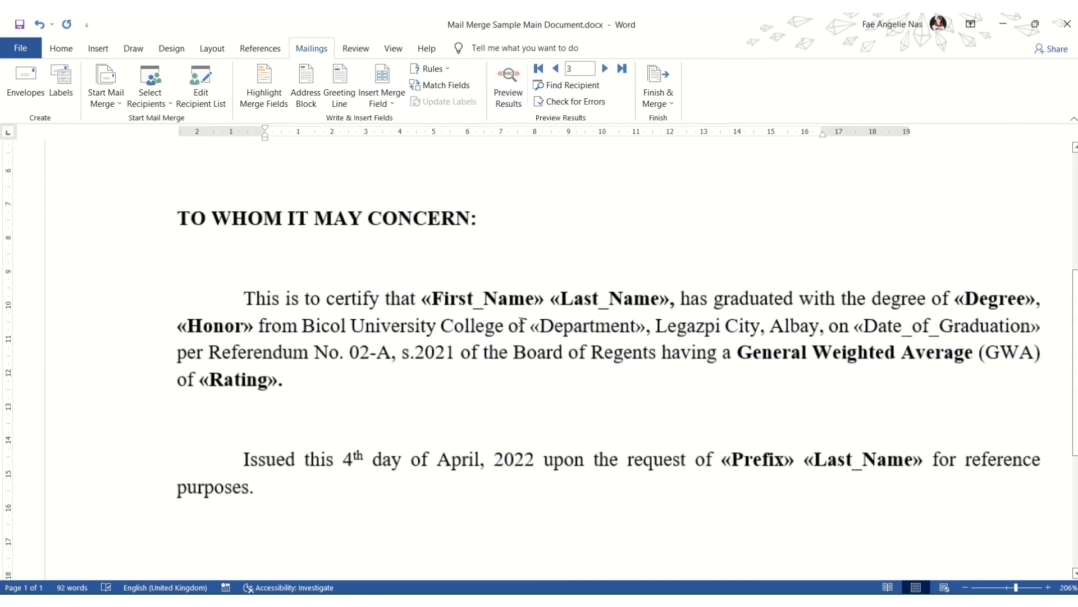
scroll(610, 308, "down", 4)
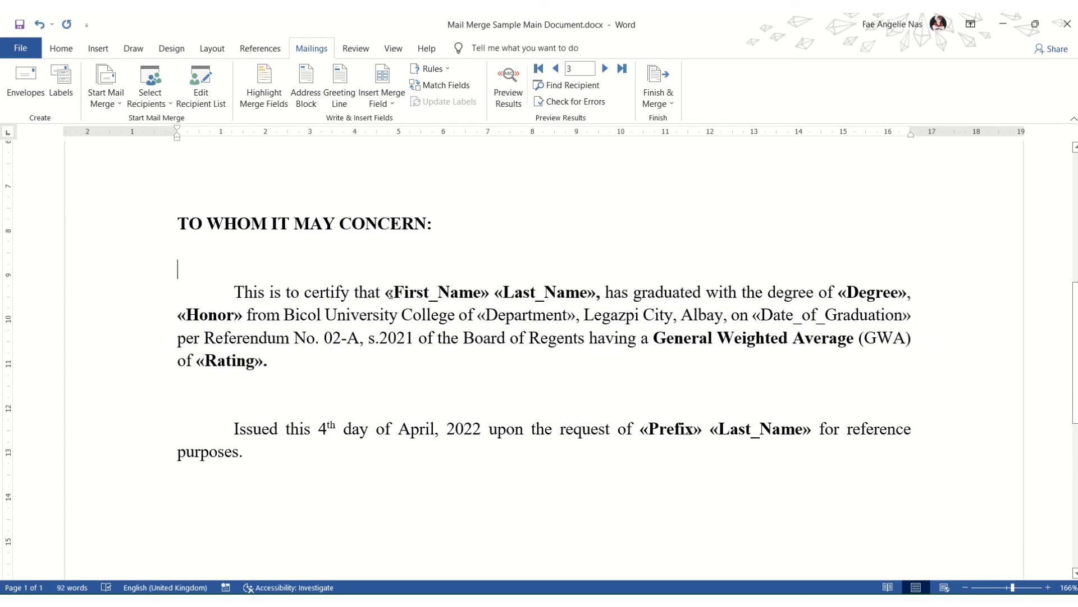
Step: Select the «First_Name» merge field, then switch to the Excel workbook Book1
left_click(393, 293)
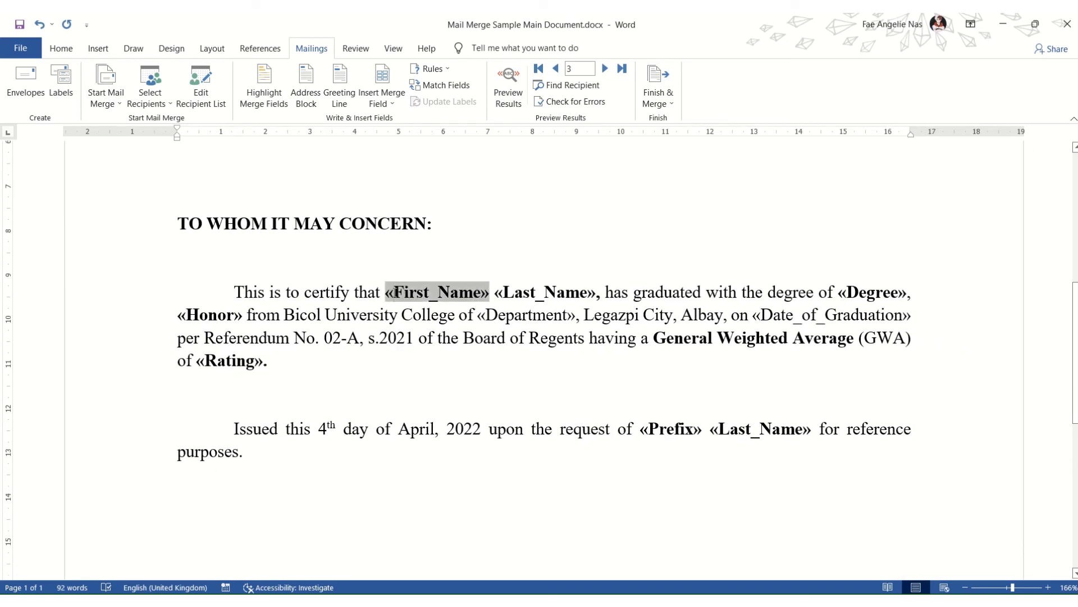
left_click_drag(394, 293, 579, 292)
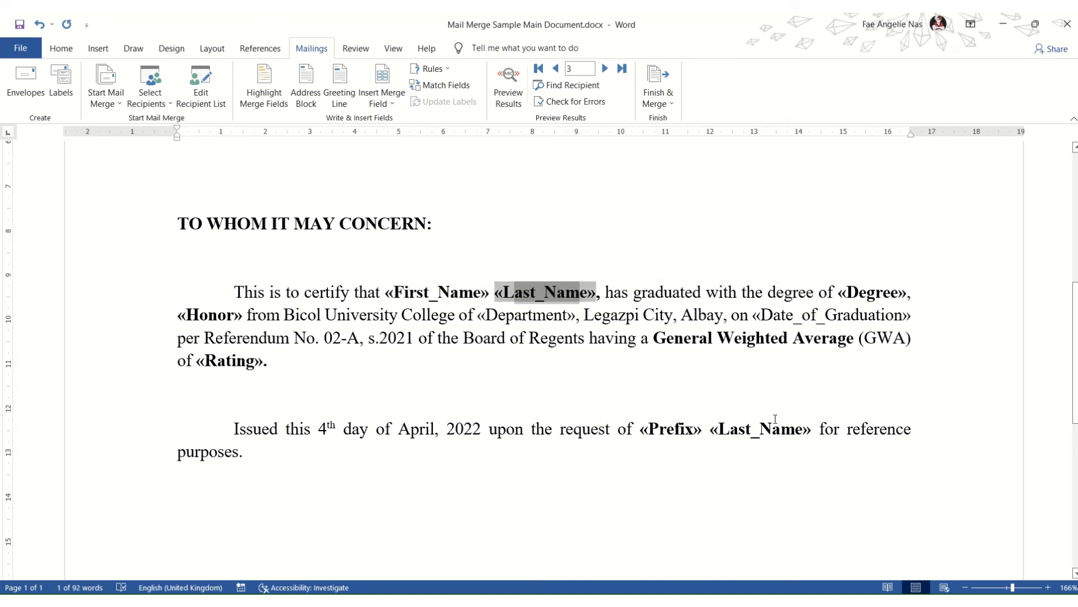
key("alt+Tab")
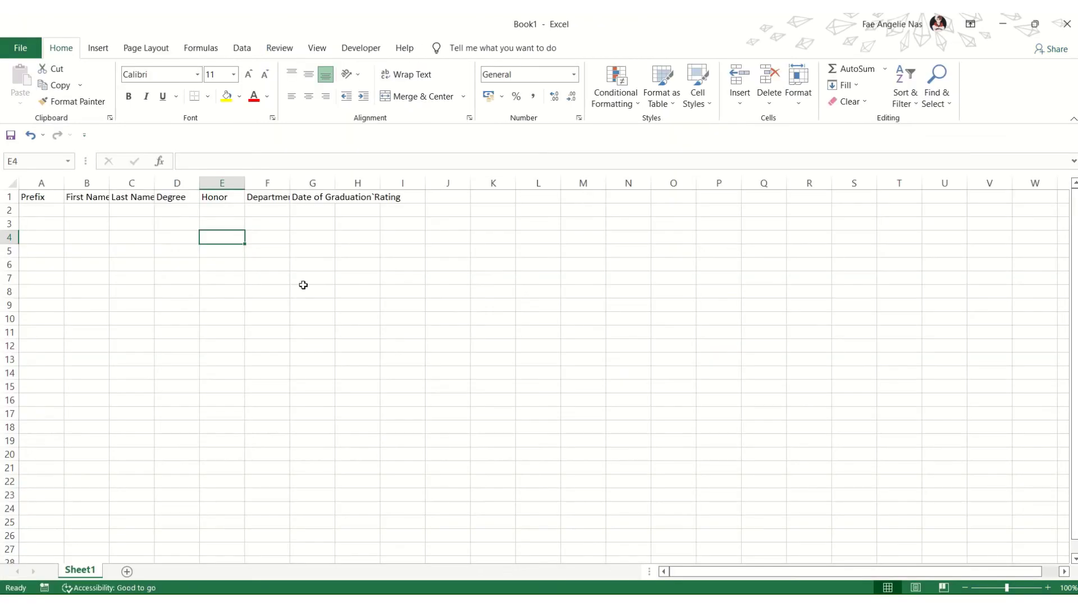
Step: Move from the header row down through rows 2–4 and settle on cell A2 for data entry
left_click(8, 197)
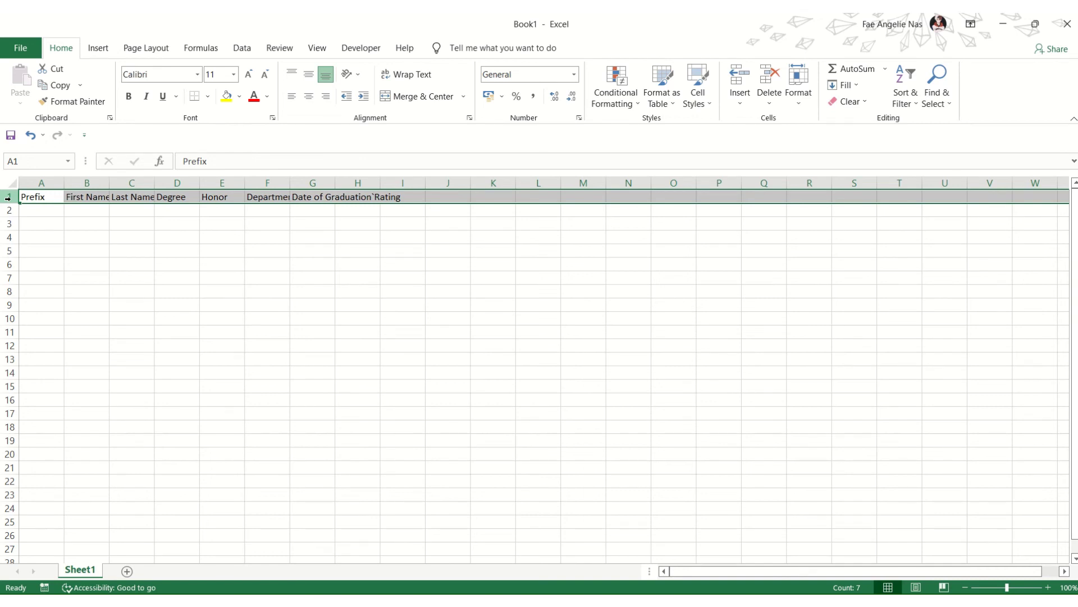
left_click(10, 210)
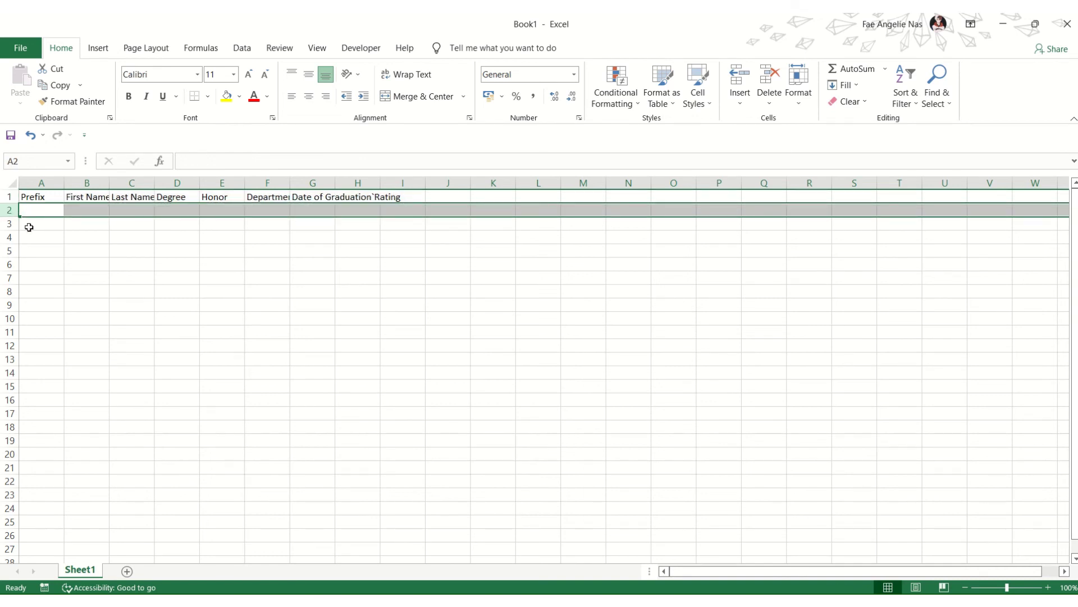
left_click(26, 226)
left_click(28, 237)
left_click(46, 220)
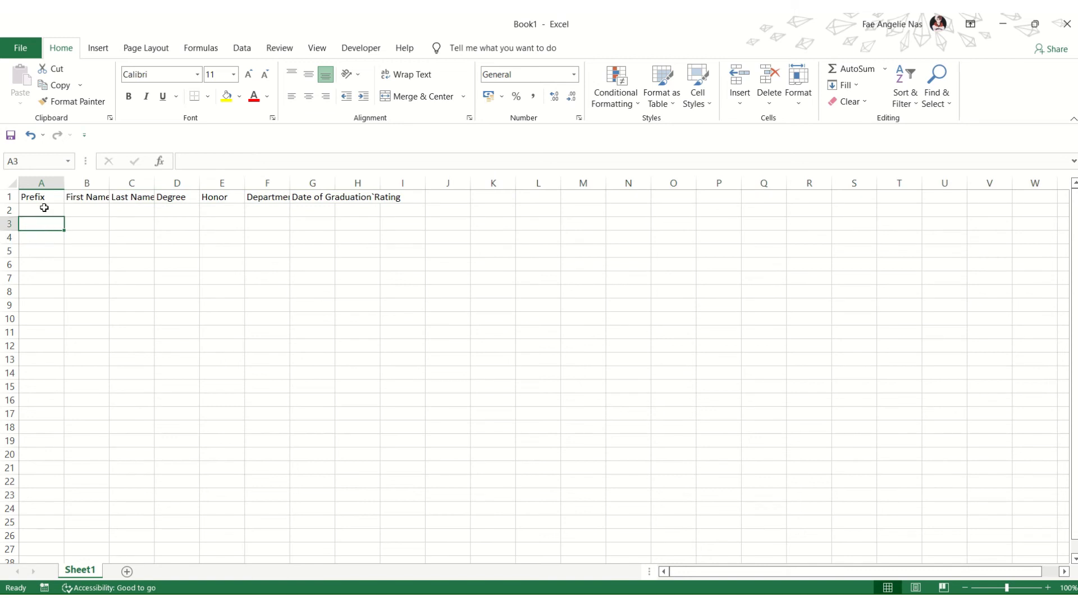
left_click(43, 207)
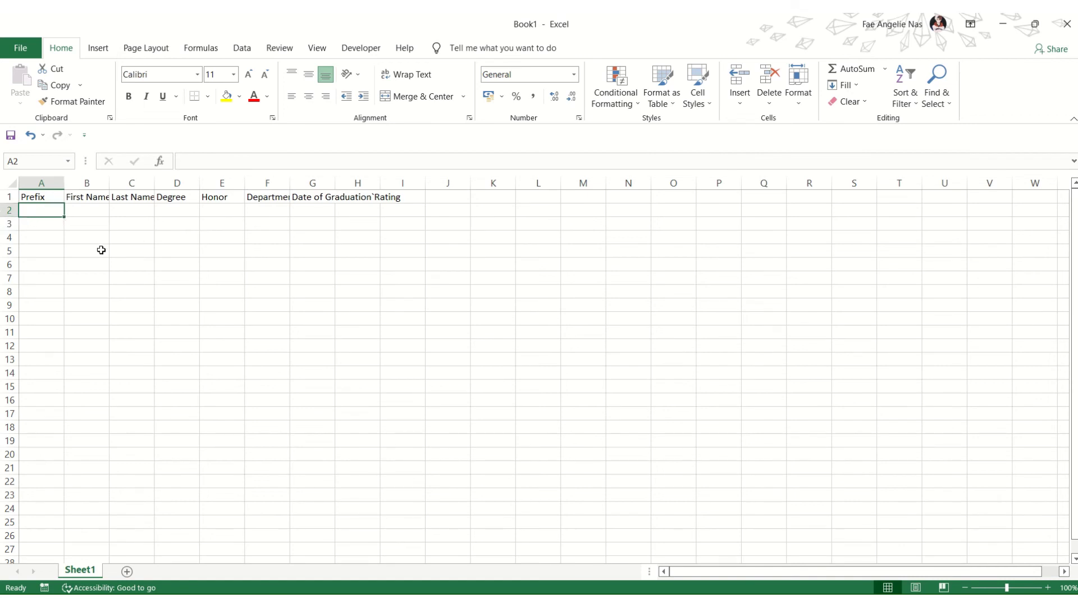
Step: Check Save As shows Recipient List Honor Graduates.xlsx in Data List, then return to the sheet
mouse_move(489, 17)
left_click(446, 62)
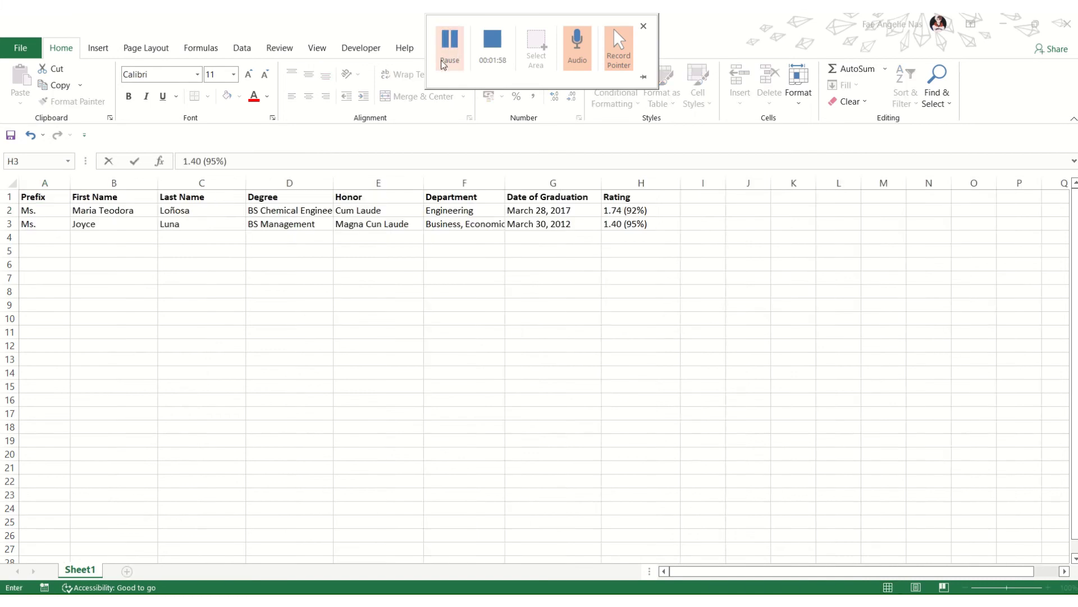
left_click(444, 63)
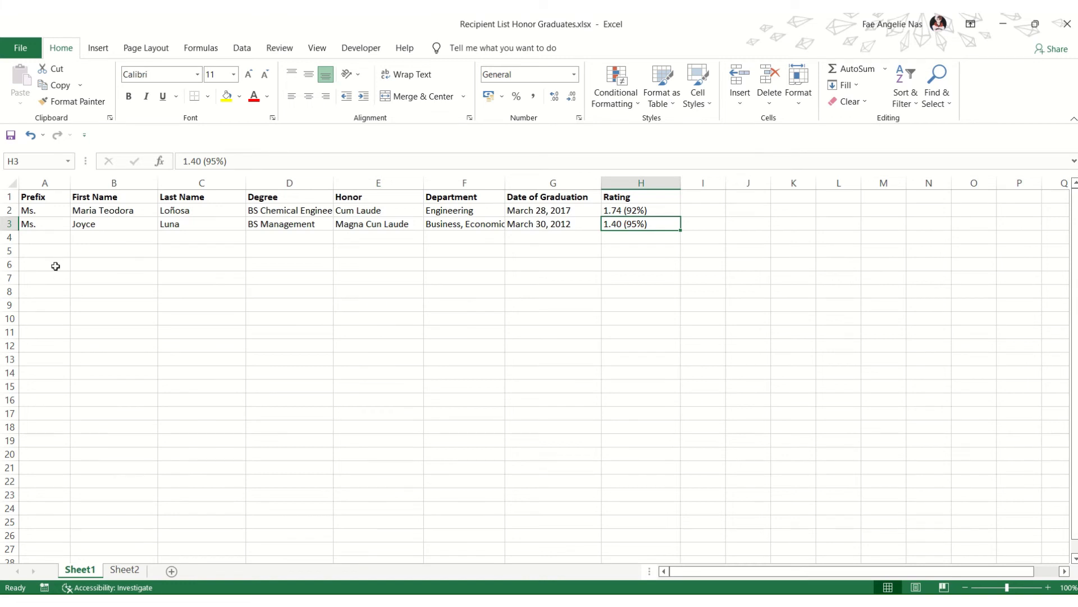
left_click(20, 56)
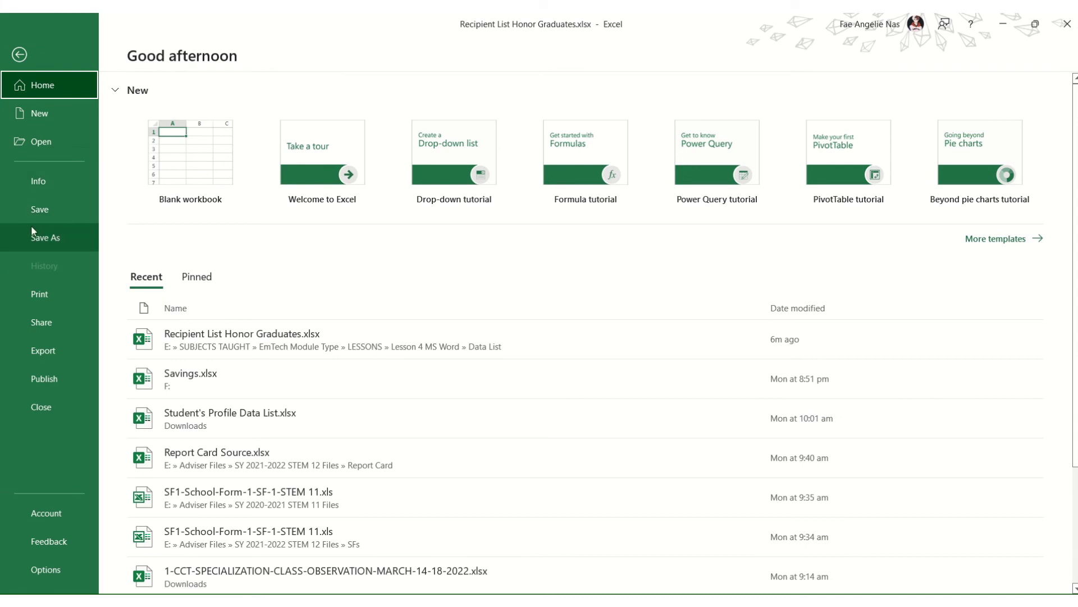
left_click(33, 242)
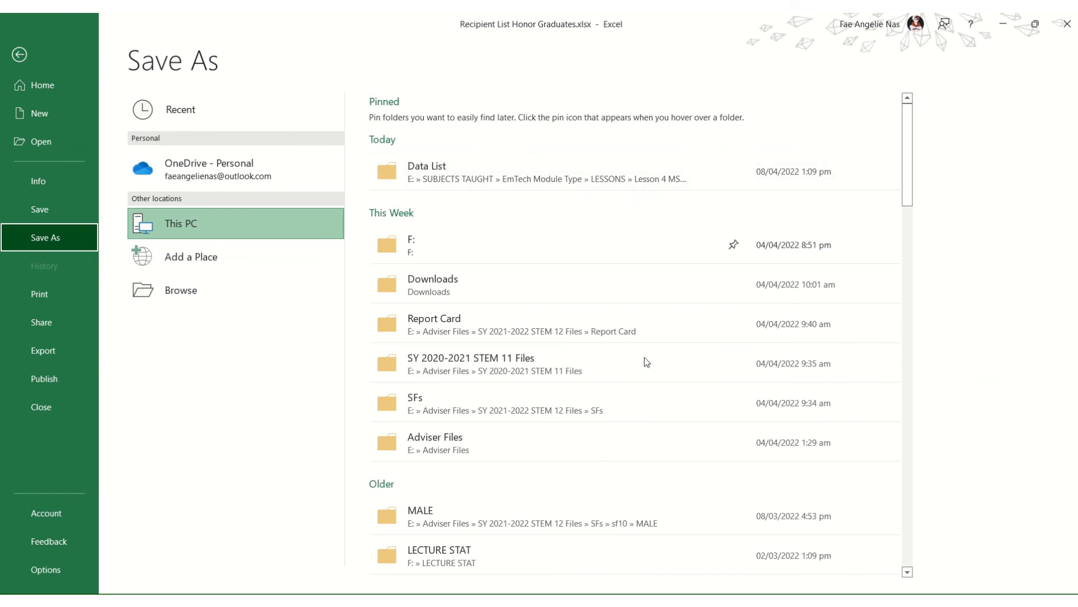
left_click(20, 55)
left_click(363, 319)
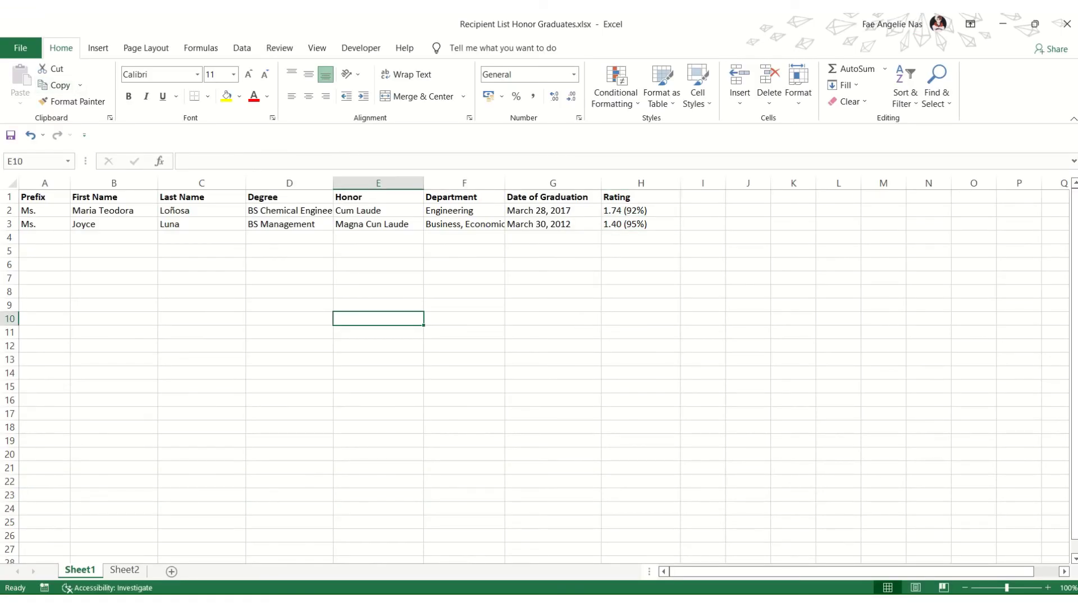
mouse_move(401, 601)
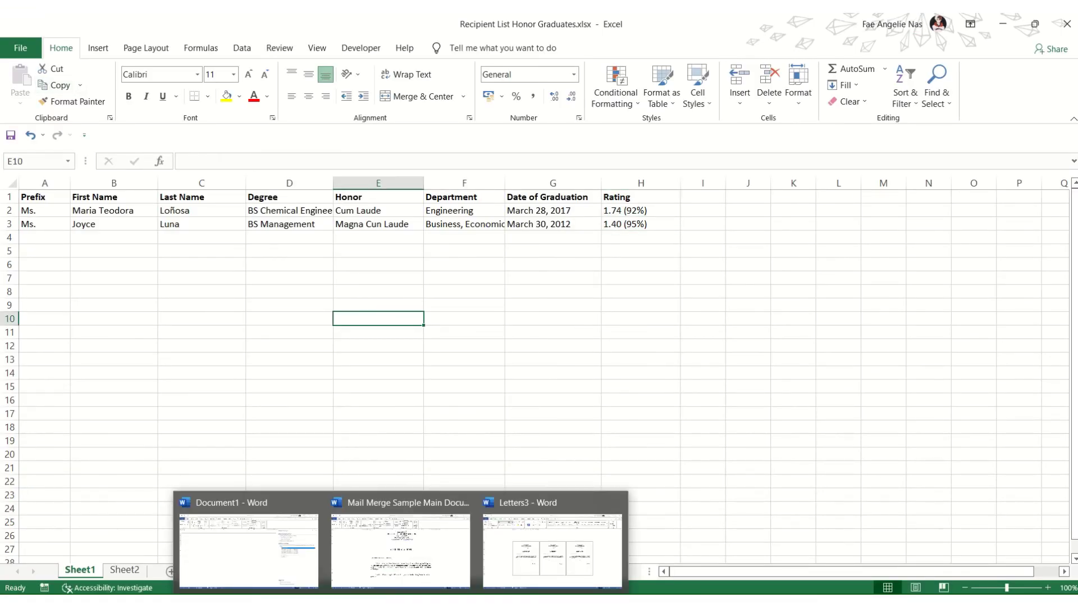
Step: Pick Recipient List Honor Graduates.xlsx from Lesson 4 MS Word > Data List as the existing recipient list
left_click(413, 562)
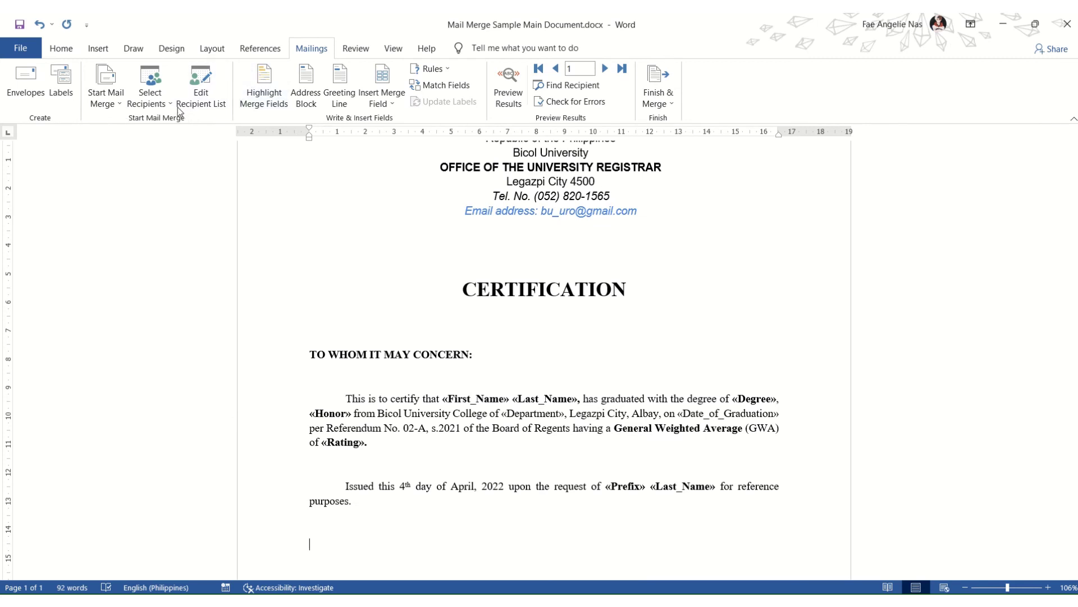
left_click(153, 103)
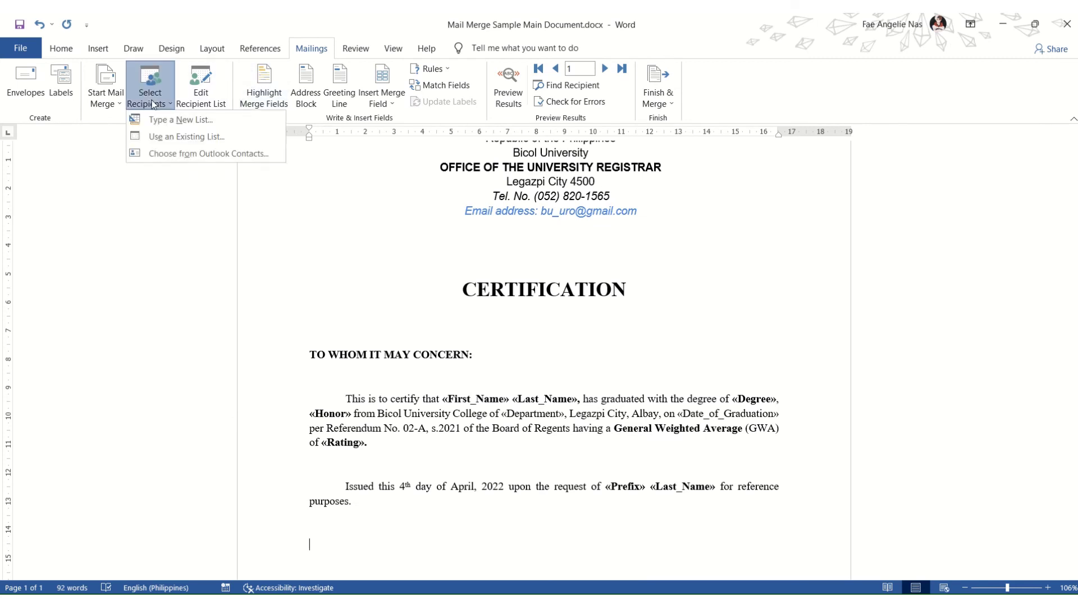
left_click(170, 136)
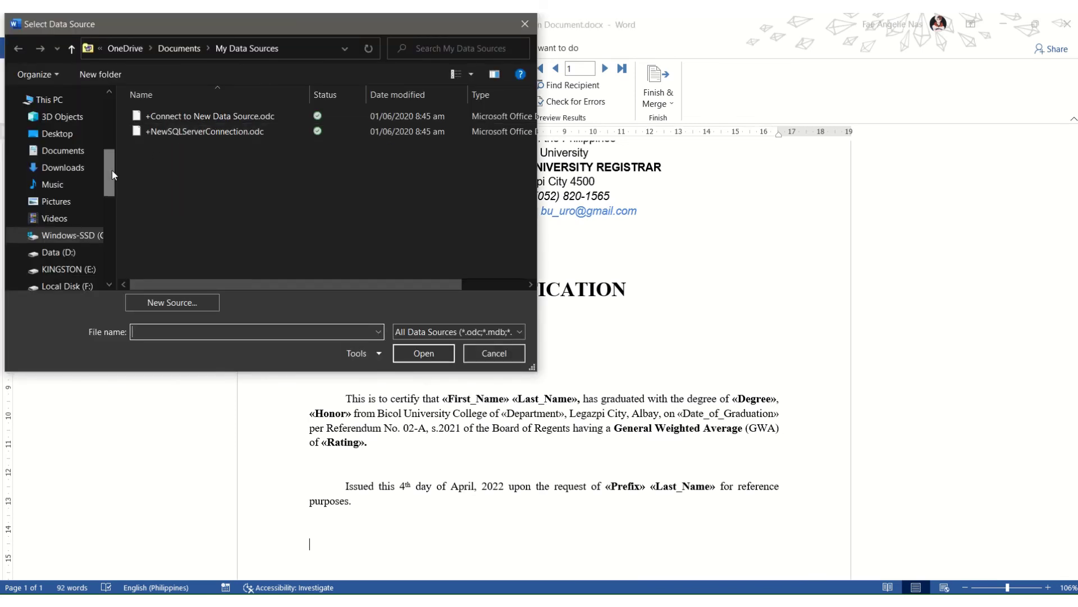
left_click_drag(113, 170, 108, 232)
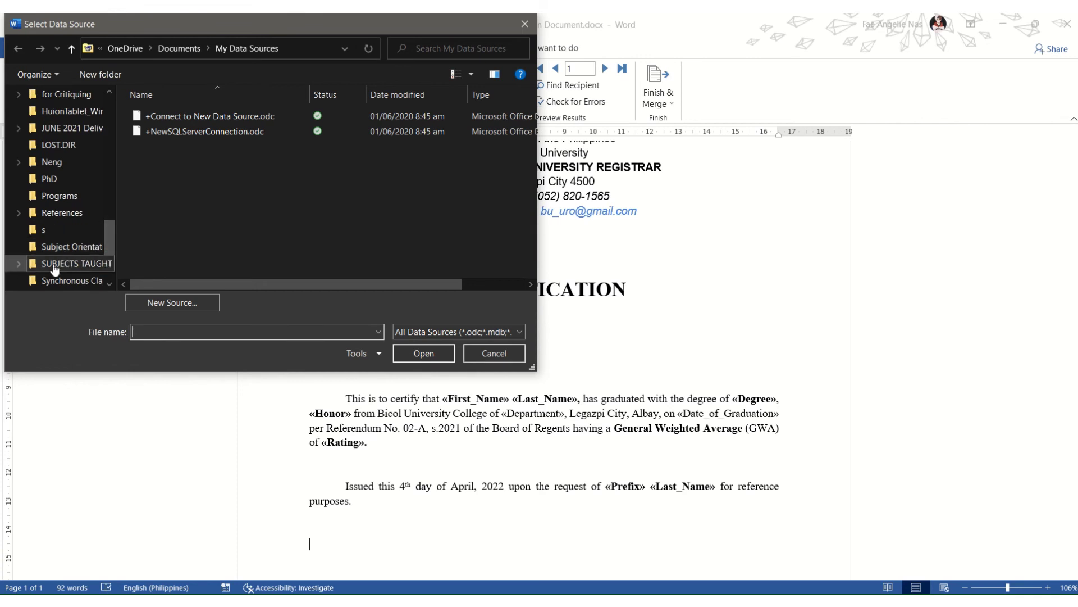
left_click(18, 264)
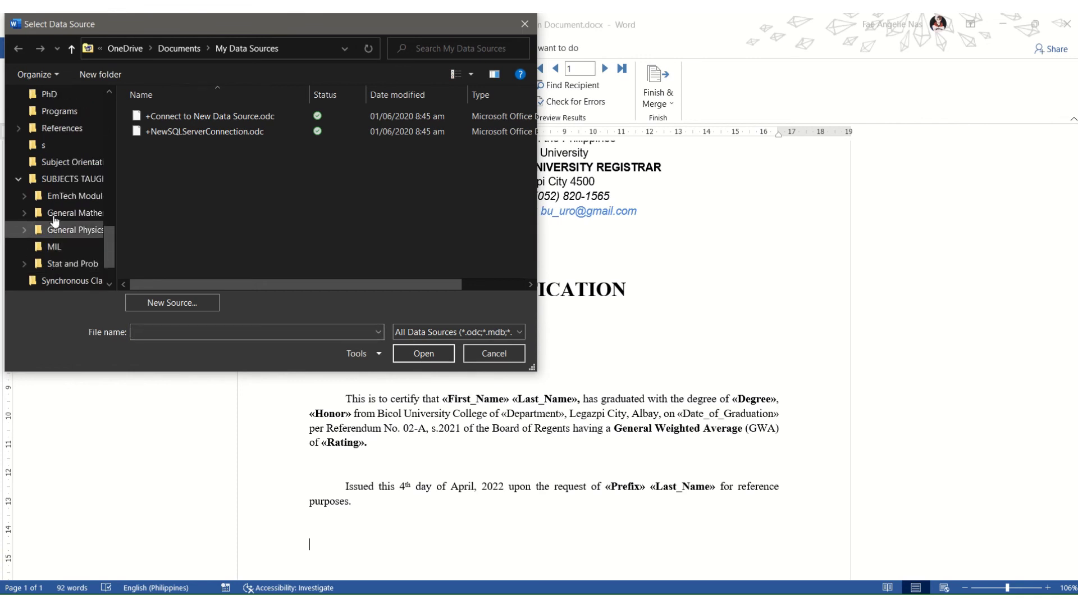
left_click(23, 196)
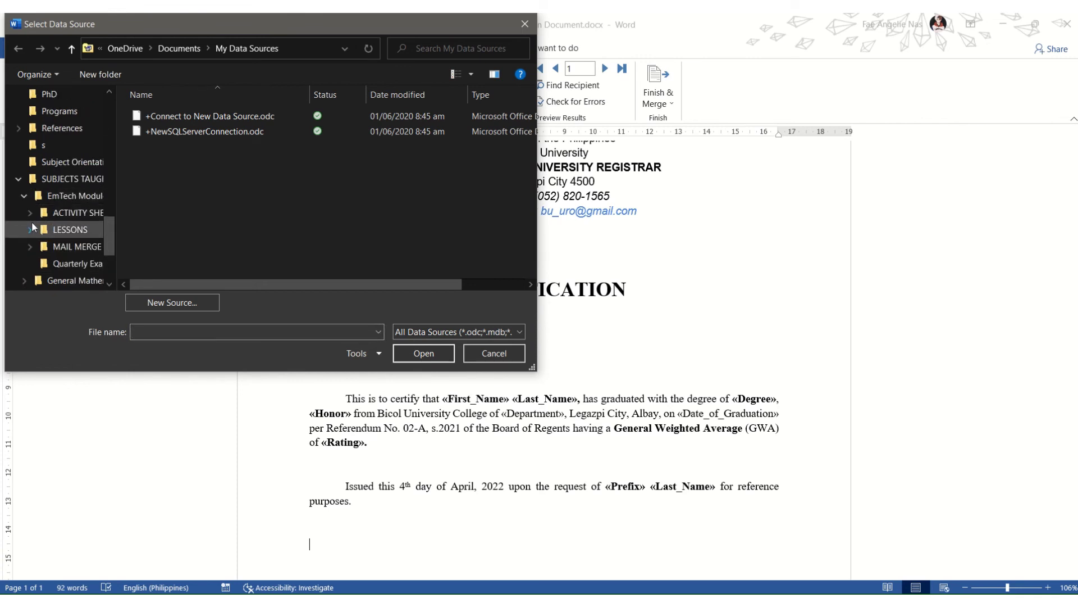
left_click(30, 227)
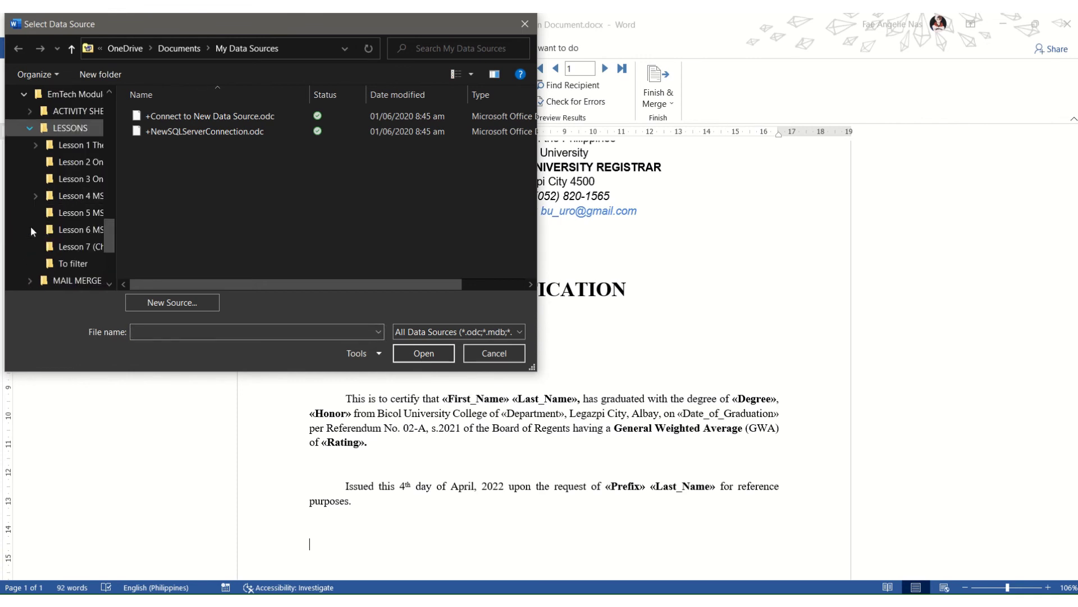
left_click(34, 194)
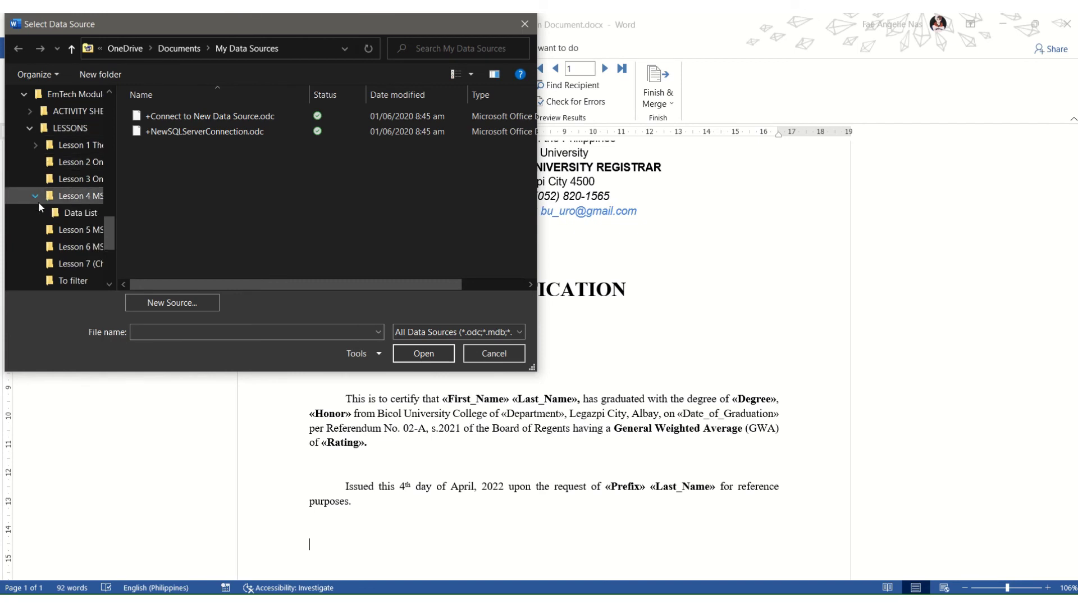
left_click(81, 213)
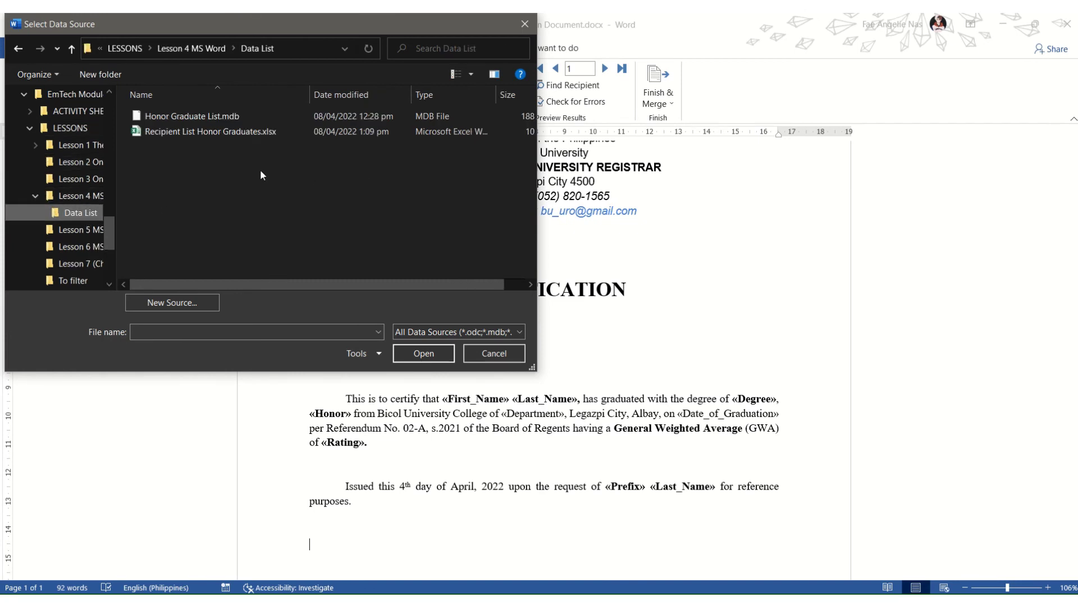
left_click(266, 131)
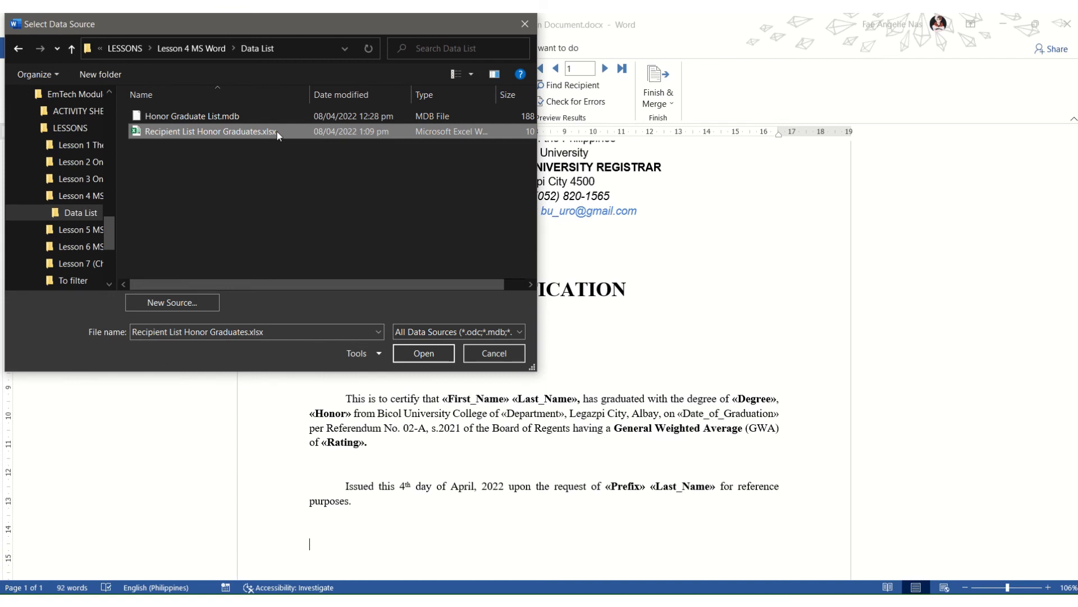
left_click(423, 354)
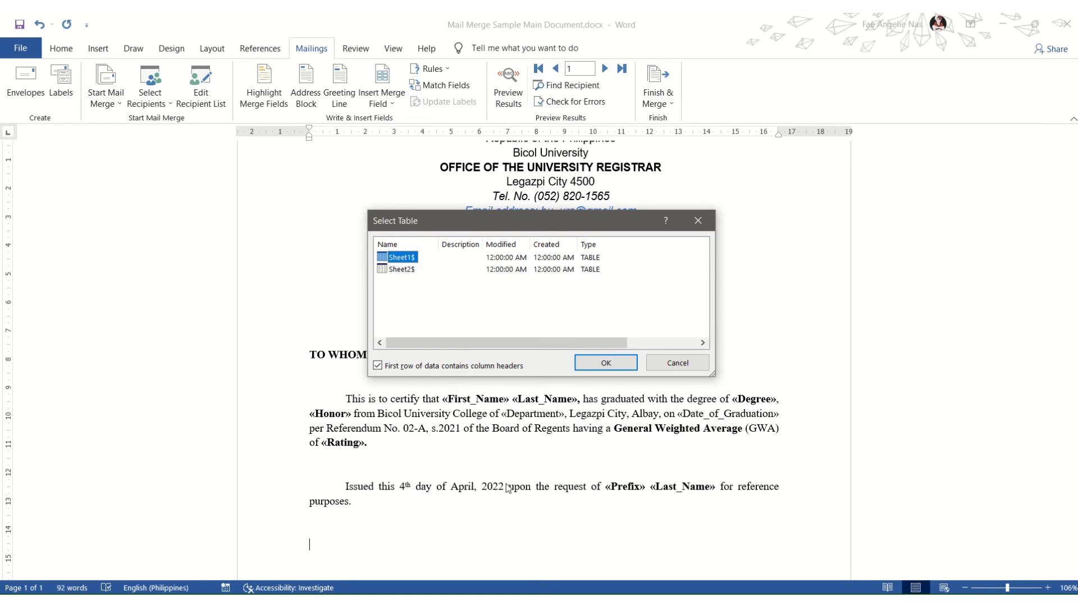
Step: Check the workbook's Sheet2 and Sheet1 in Excel, then return to Word's Select Table dialog
left_click(471, 540)
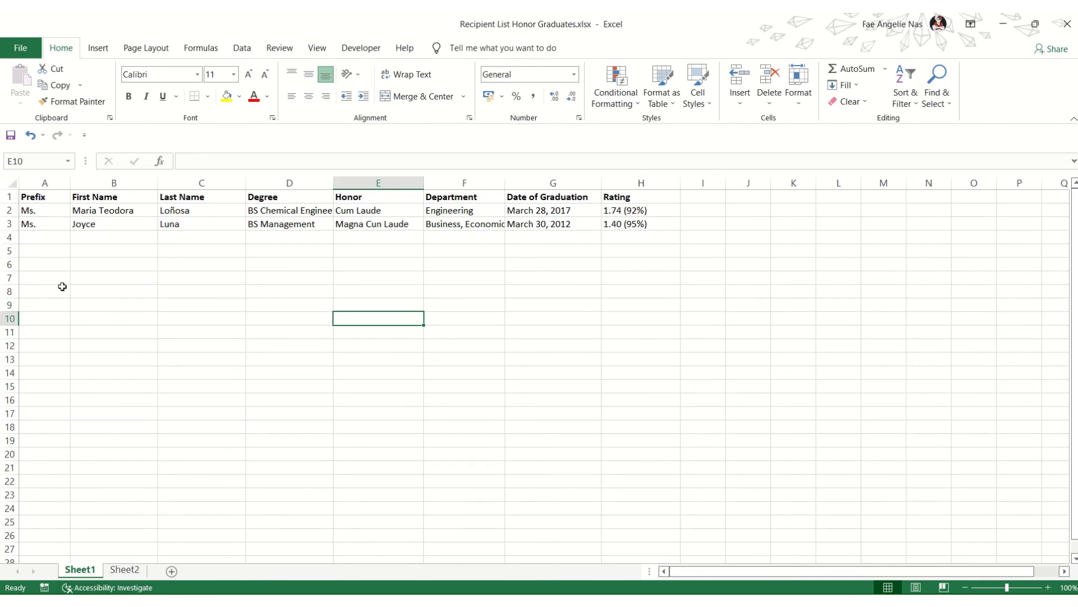
left_click(121, 570)
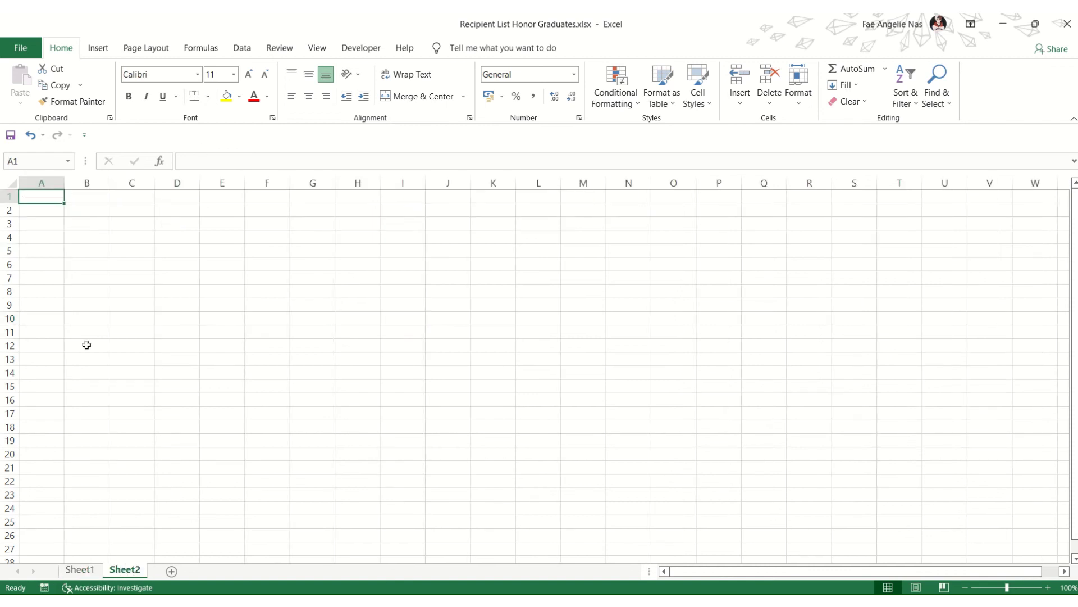
left_click(82, 572)
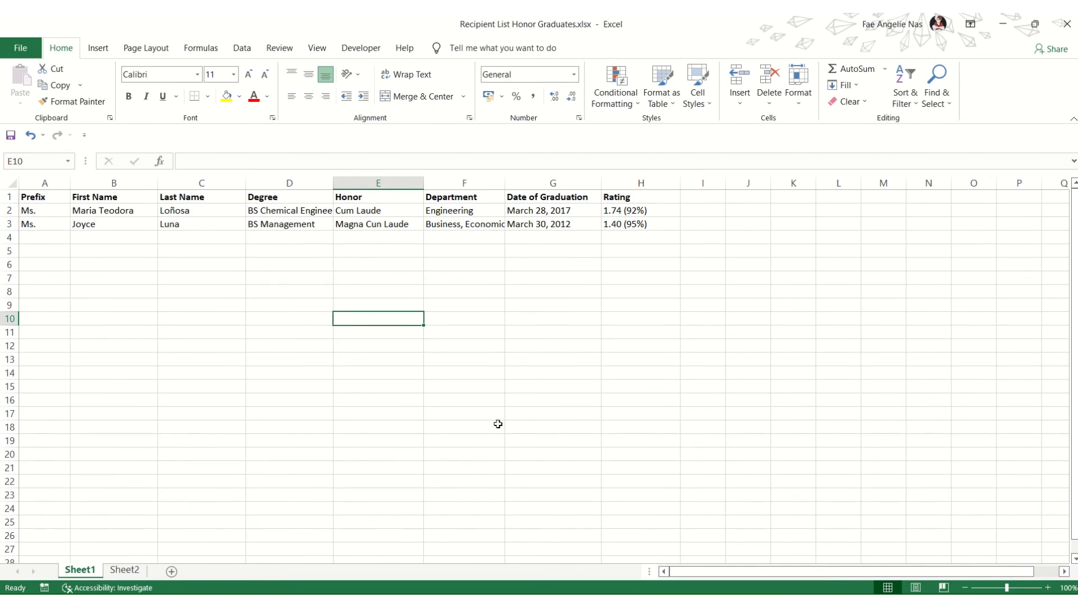
key("alt+Tab")
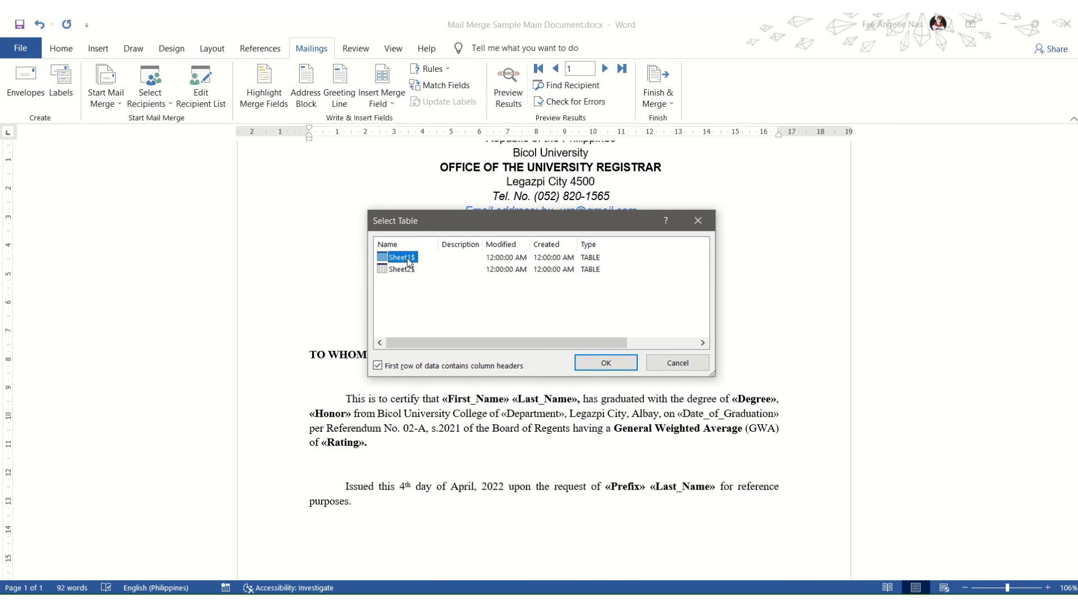
Step: Use Sheet1$ as the recipient table and review the available merge fields for the name
left_click(607, 363)
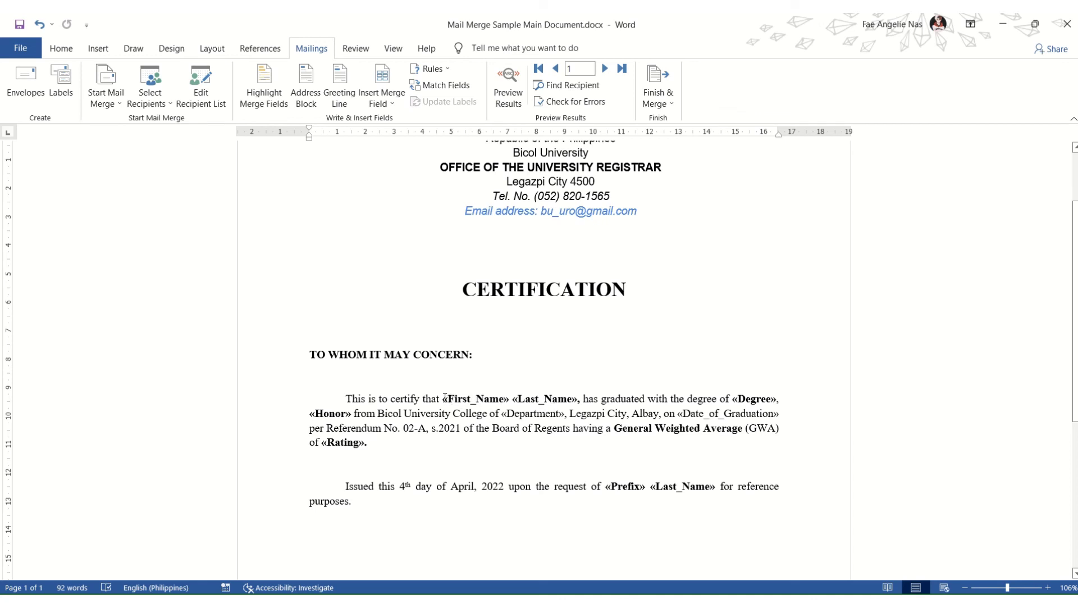
left_click_drag(444, 399, 578, 399)
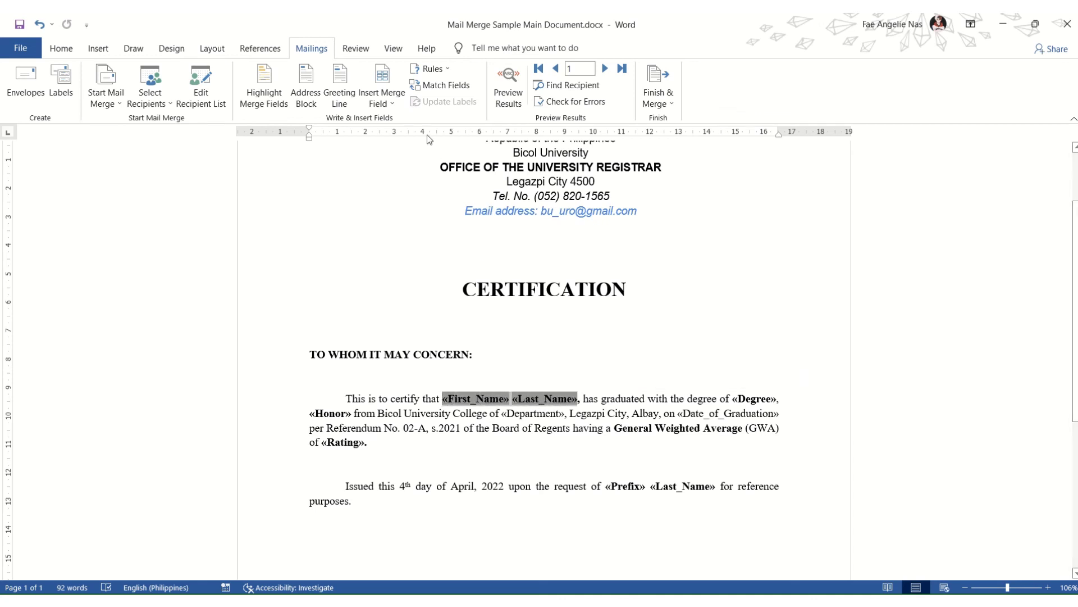
left_click(389, 109)
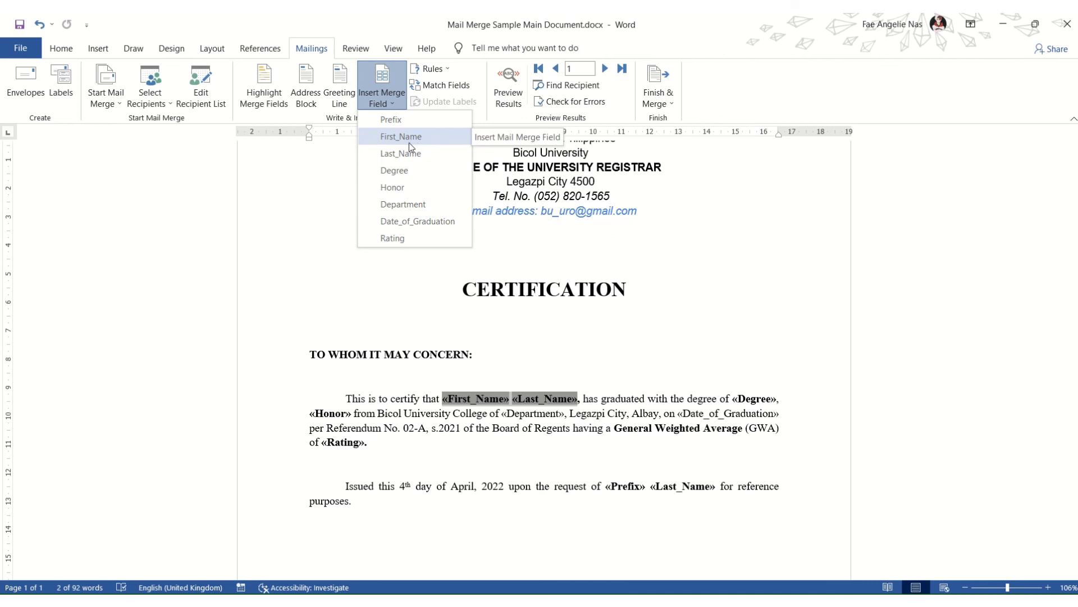
mouse_move(451, 14)
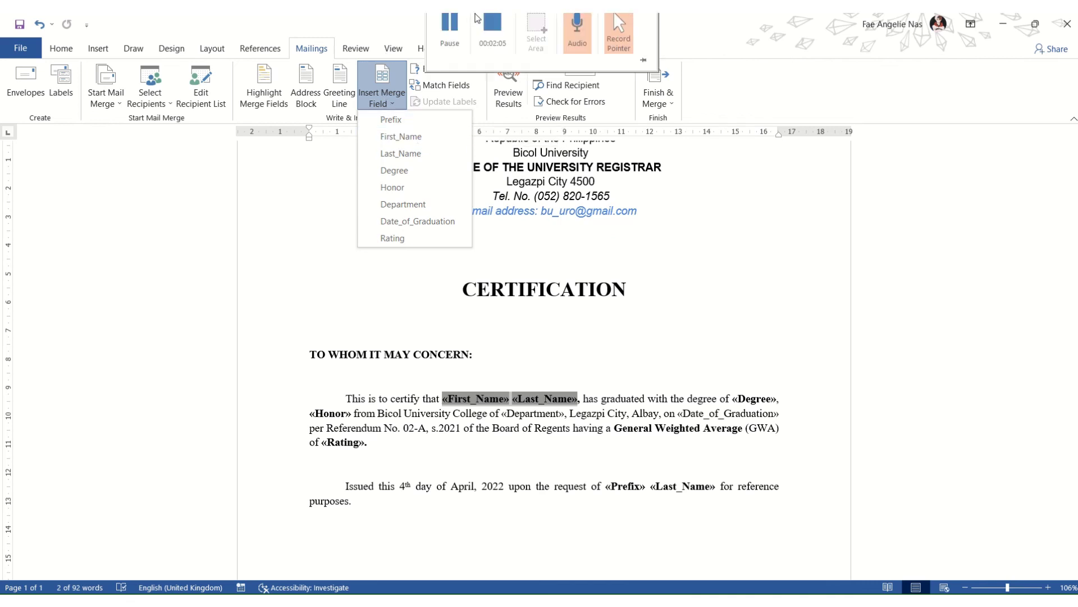
left_click(443, 51)
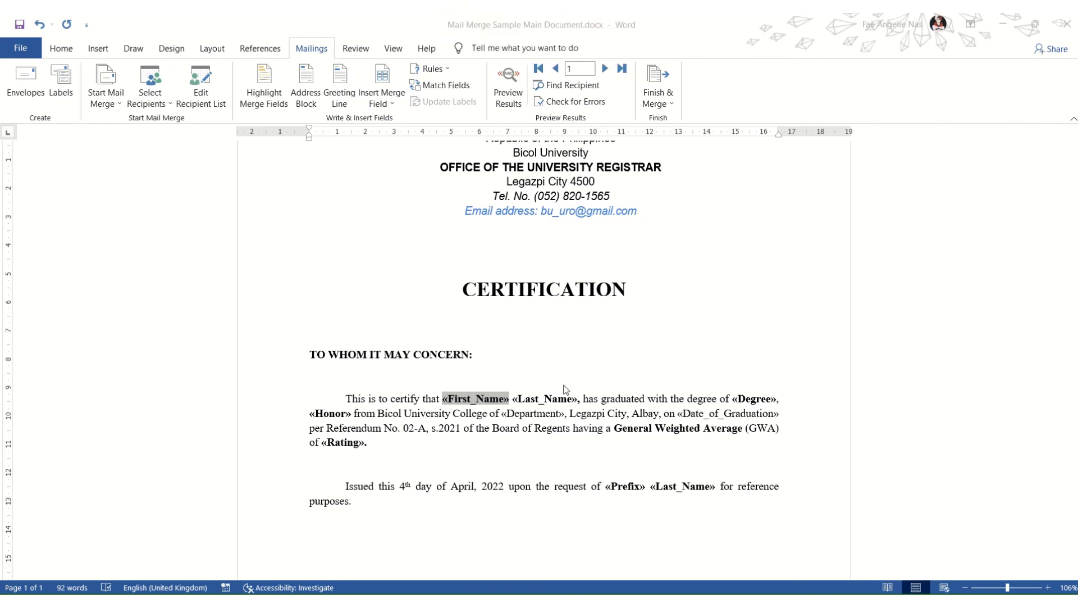
Step: Look over the letter's «First_Name», «Degree», «Honor» and «Rating» fields, ending on the Mailings ribbon
left_click(530, 431)
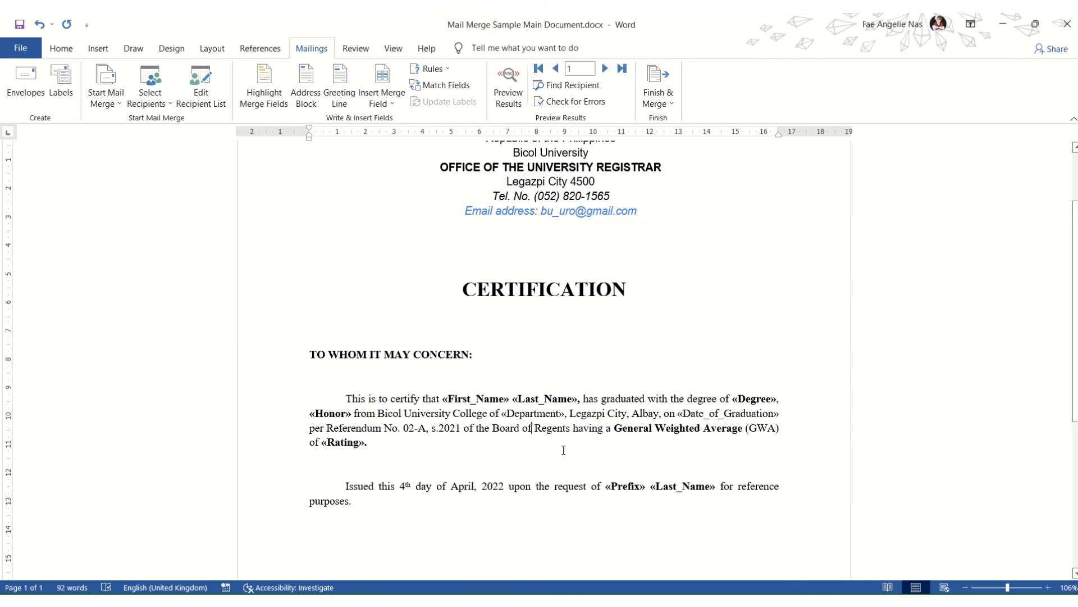
scroll(531, 431, "down", 1)
scroll(444, 384, "up", 1)
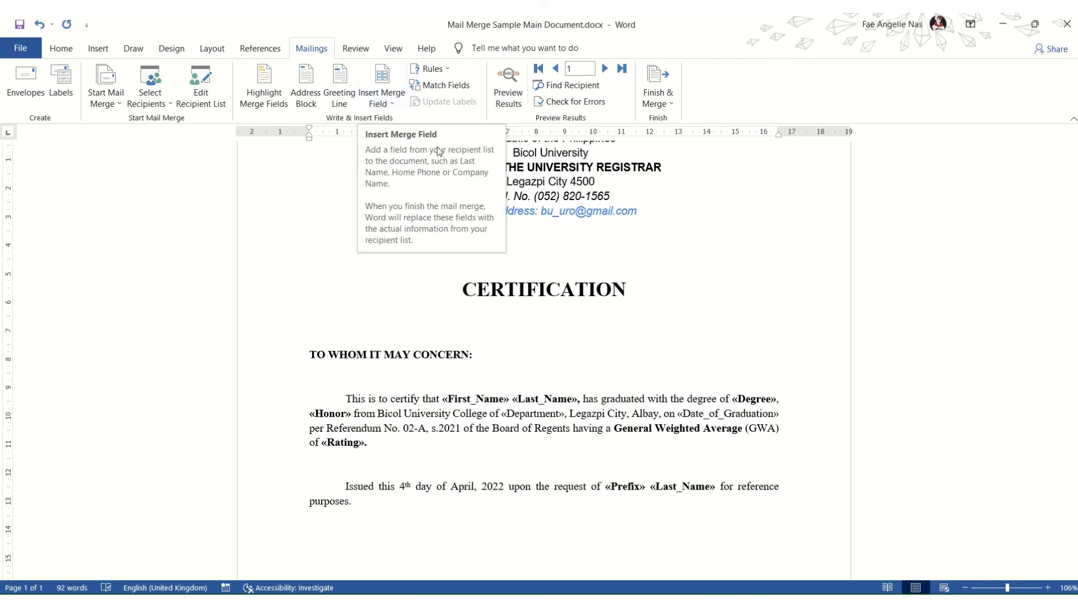
left_click(61, 49)
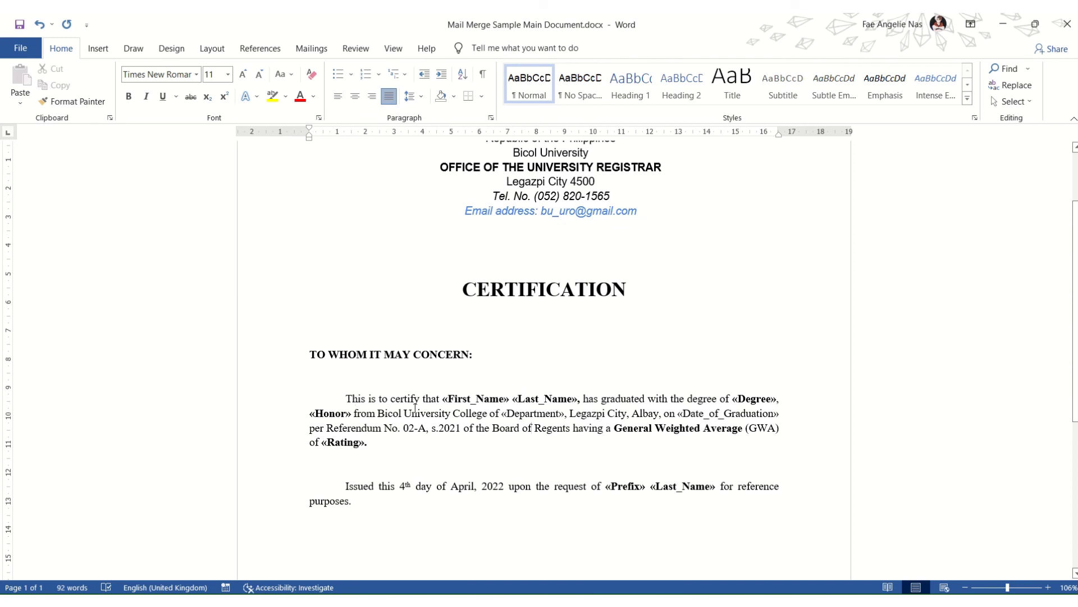
scroll(450, 438, "down", 3)
scroll(450, 438, "up", 3)
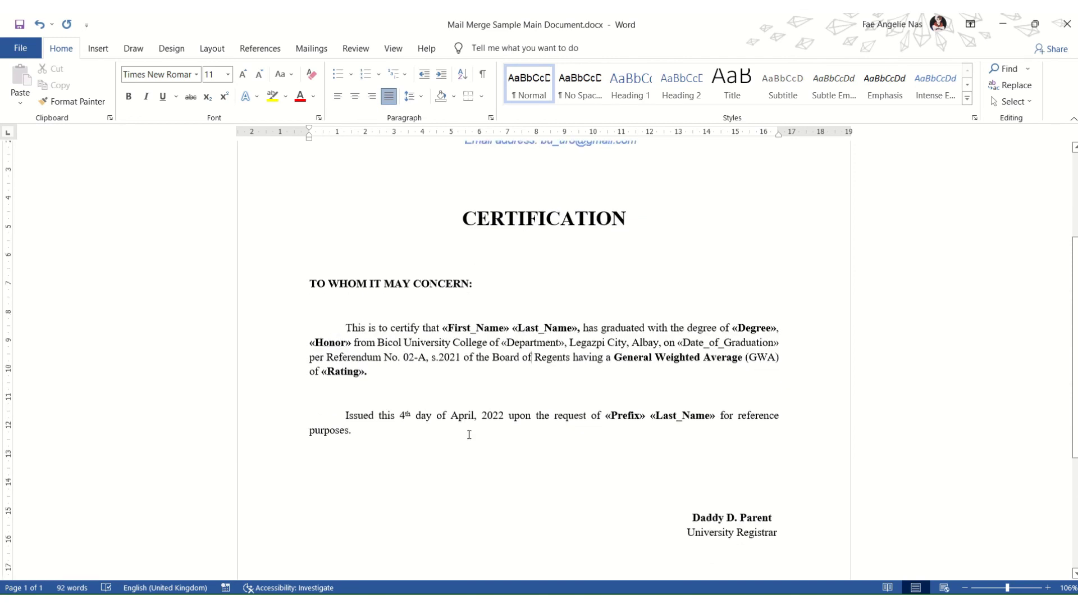
scroll(471, 444, "down", 1)
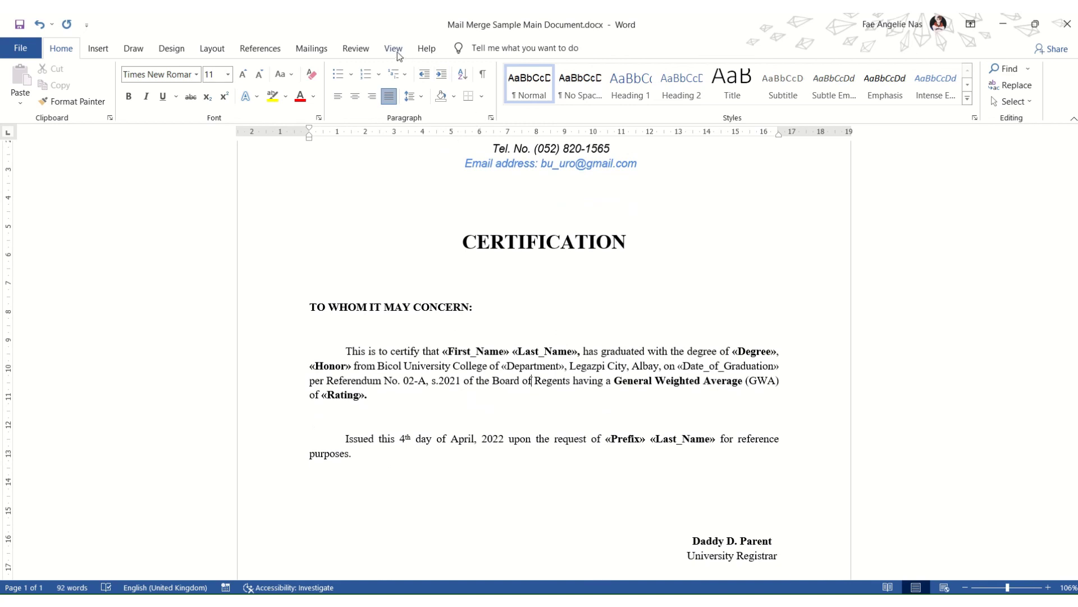
left_click(312, 48)
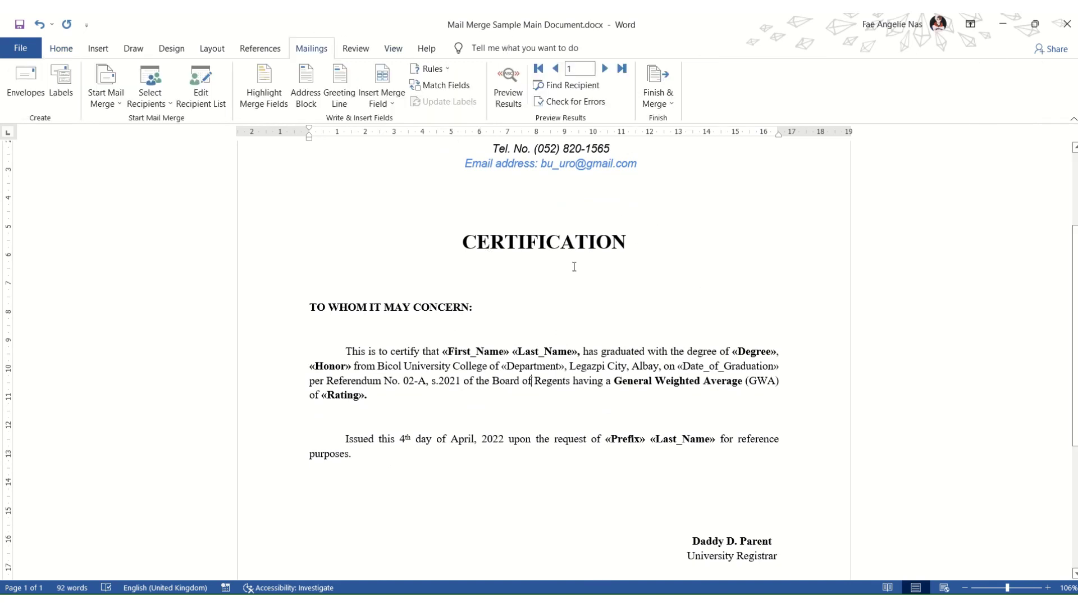
scroll(489, 273, "up", 3)
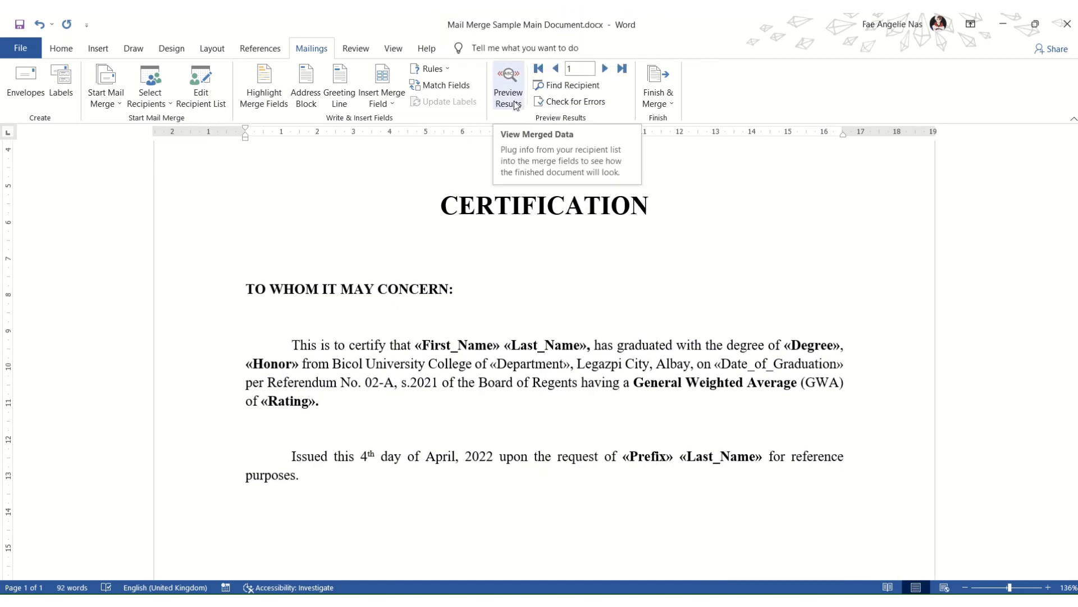
Step: Preview the merged letters, stepping from the first graduate to the second's BS Management, Magna Cun Laude certificate
key("alt+Tab")
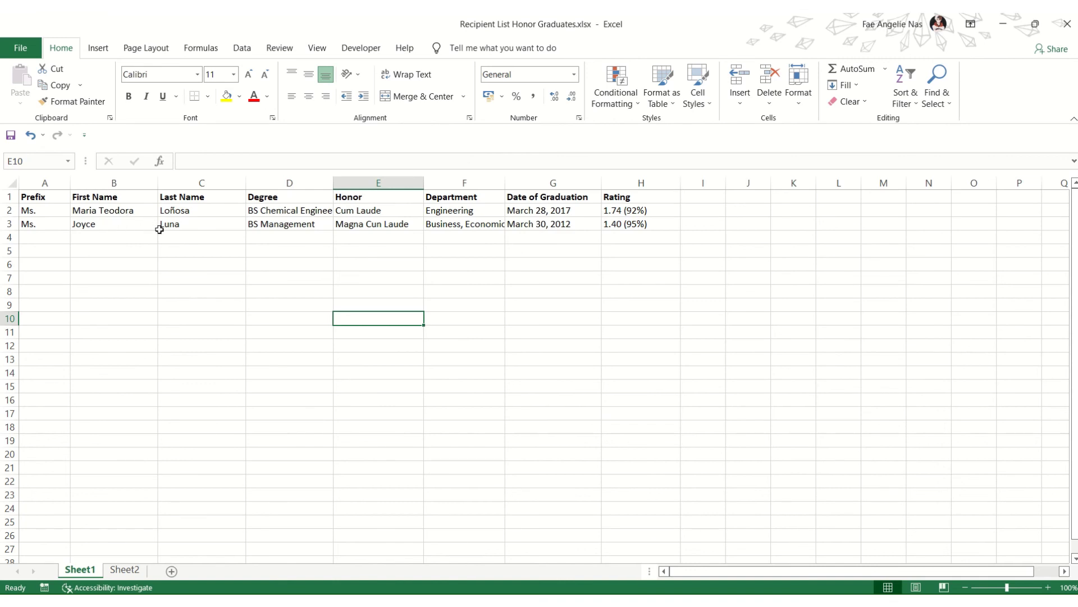
key("alt+Tab")
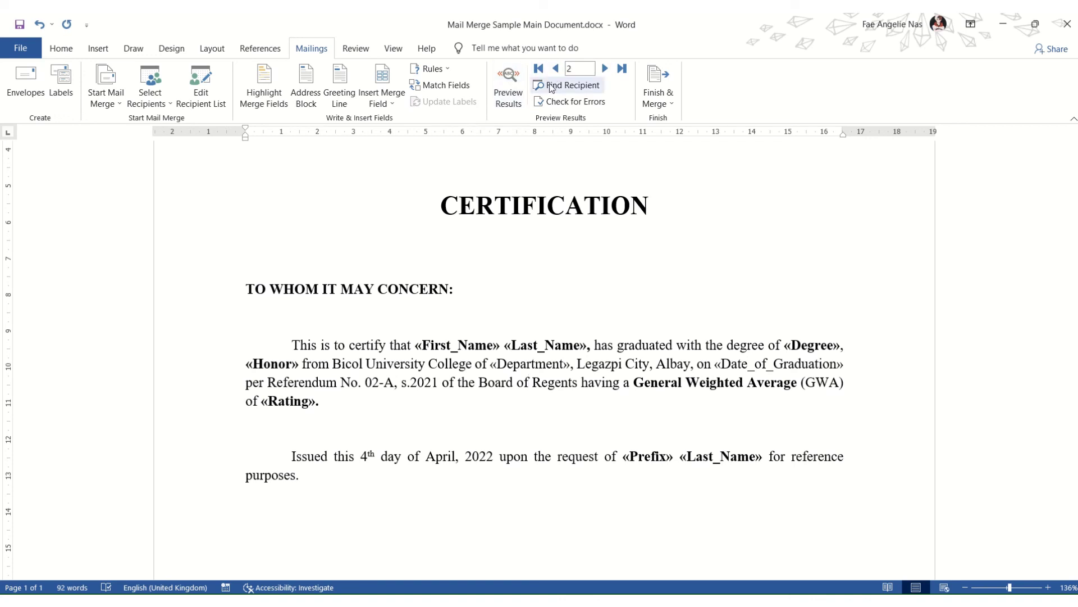
left_click(514, 99)
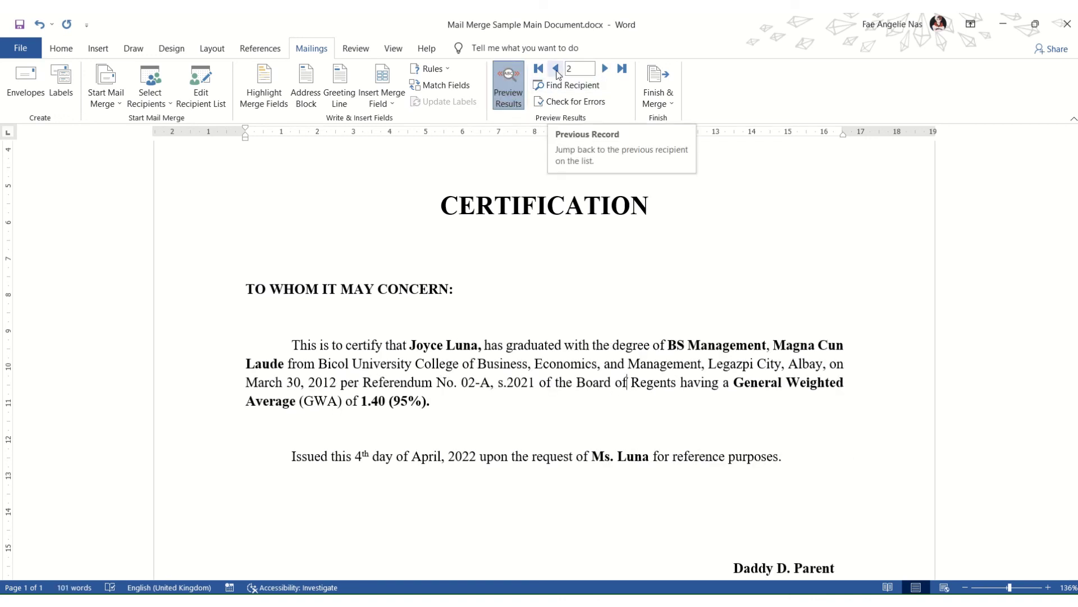
left_click(556, 69)
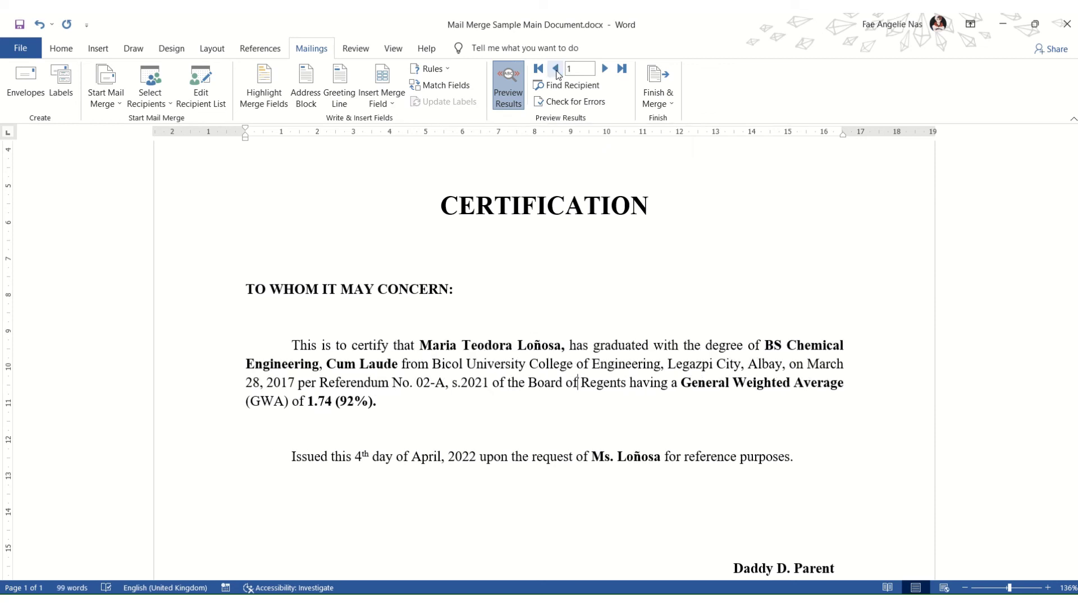
left_click(605, 69)
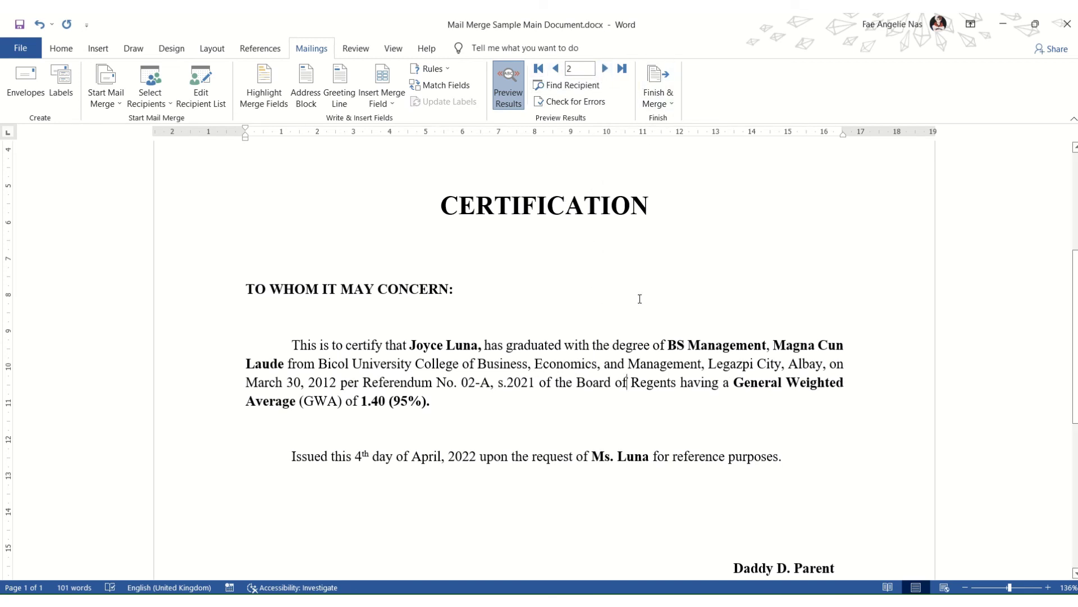
left_click(668, 100)
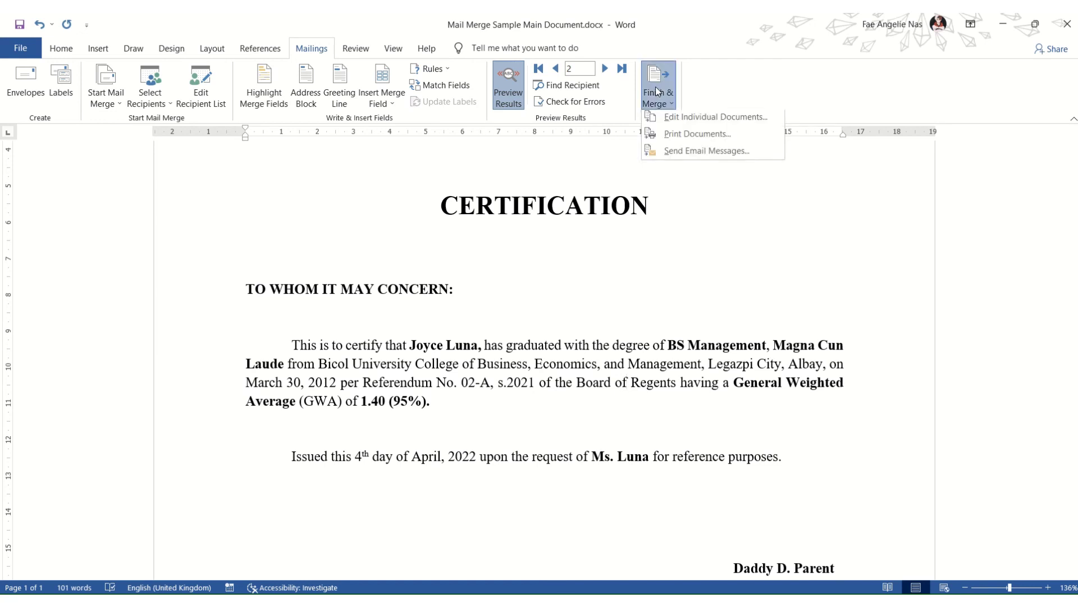
Step: Merge all records into individual documents, creating the two-page Letters4, and scroll through it
left_click(683, 119)
left_click(525, 337)
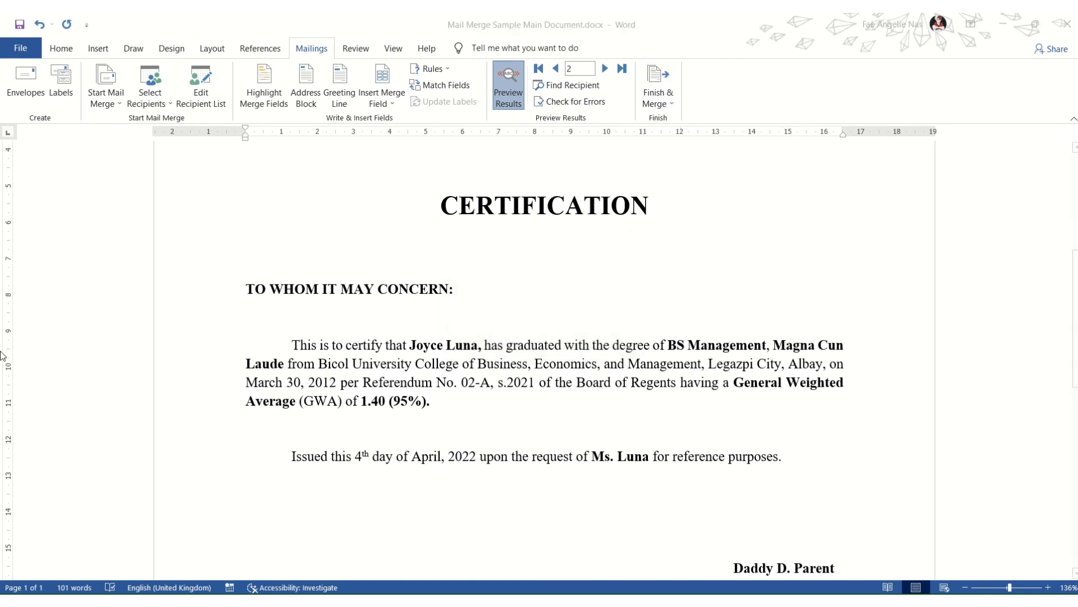
scroll(438, 360, "down", 5)
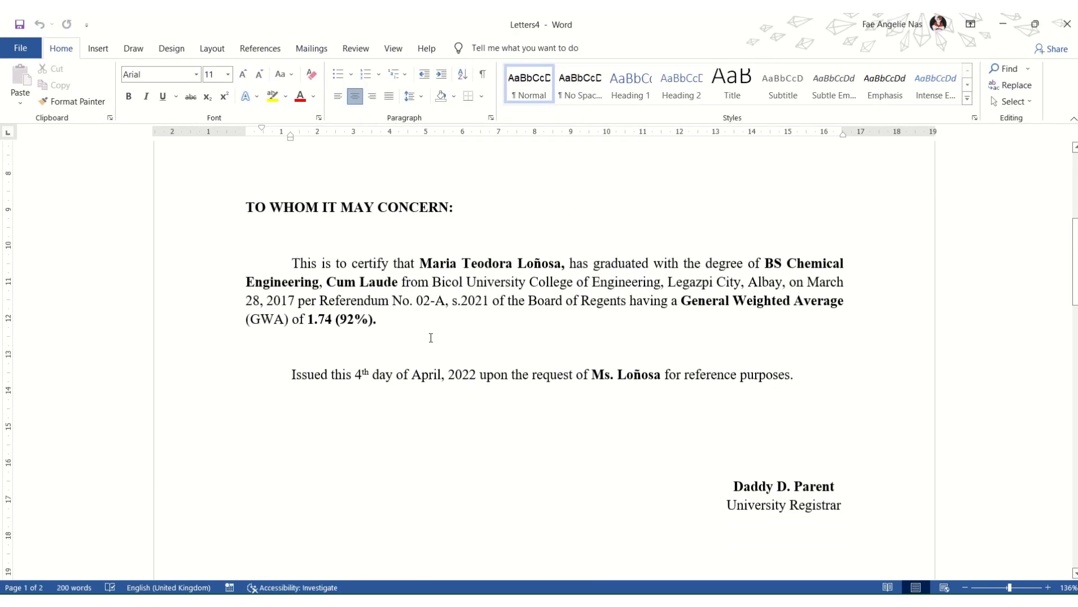
scroll(432, 343, "down", 15)
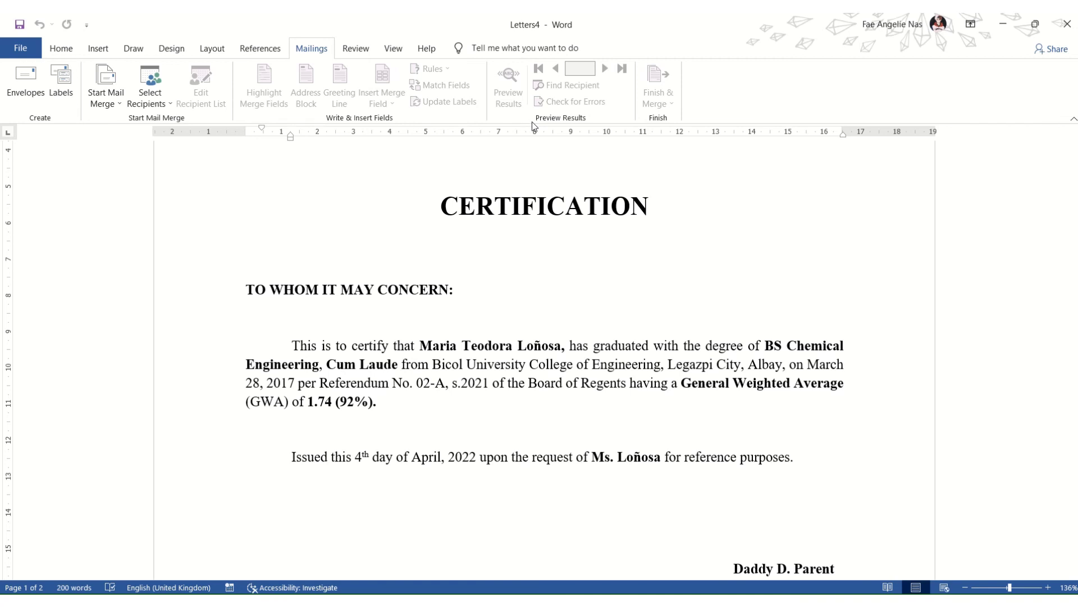
left_click(96, 95)
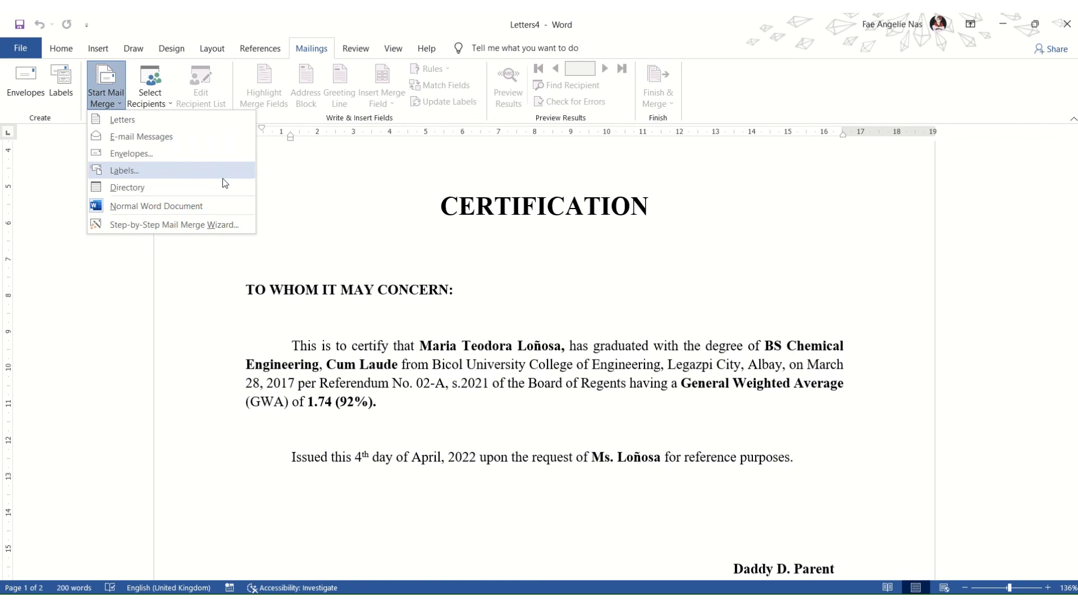
left_click(358, 250)
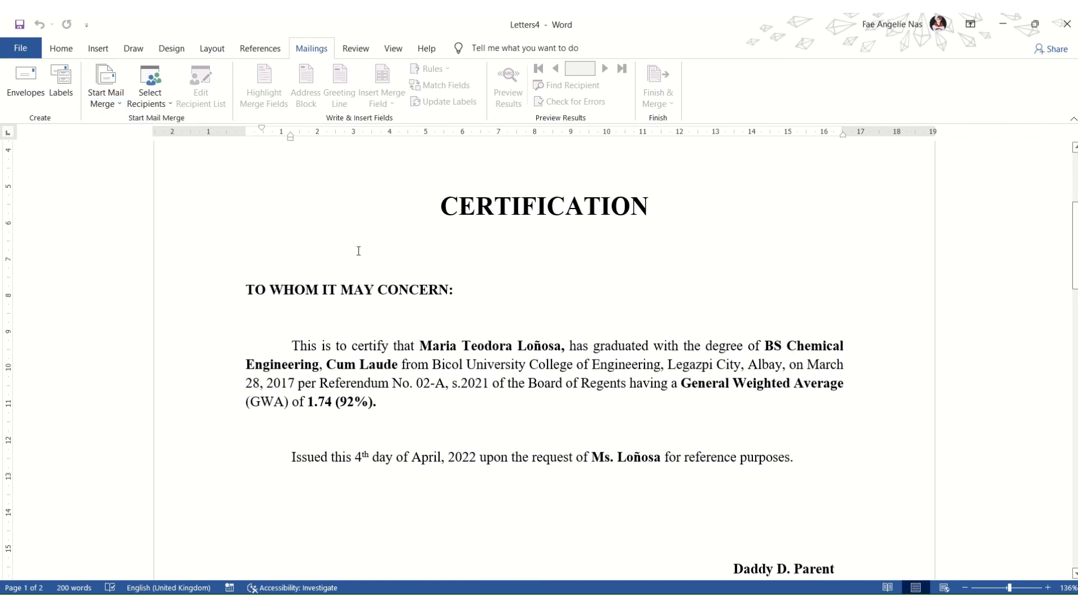